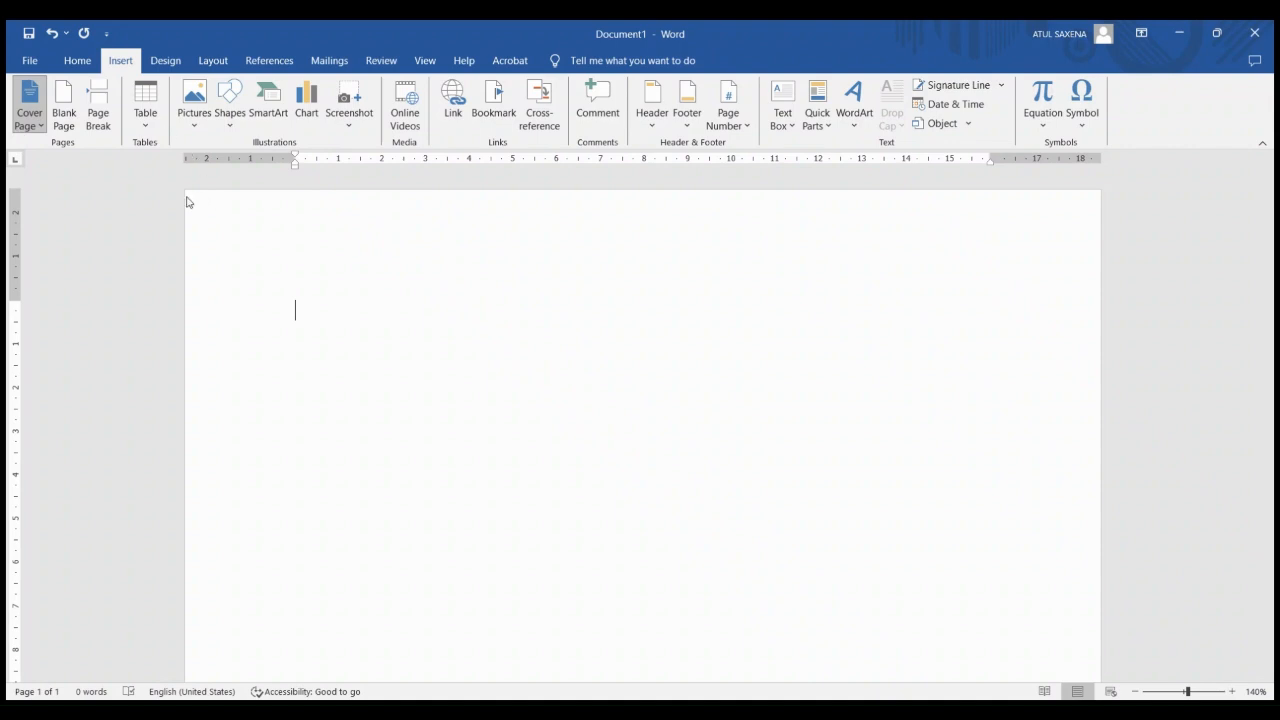
Try out the ornamental cover page with title, subtitle, date and company placeholders, and remove it again
left_click(50, 348)
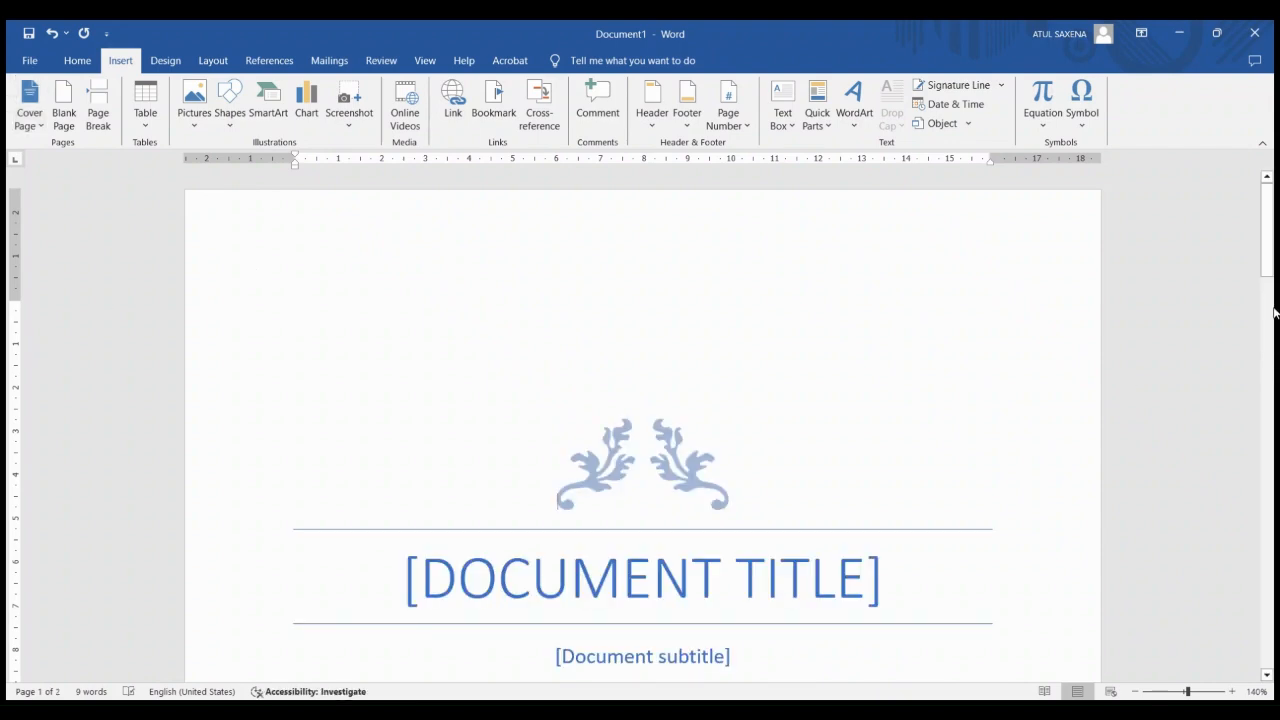
scroll(1275, 242, "down", 4)
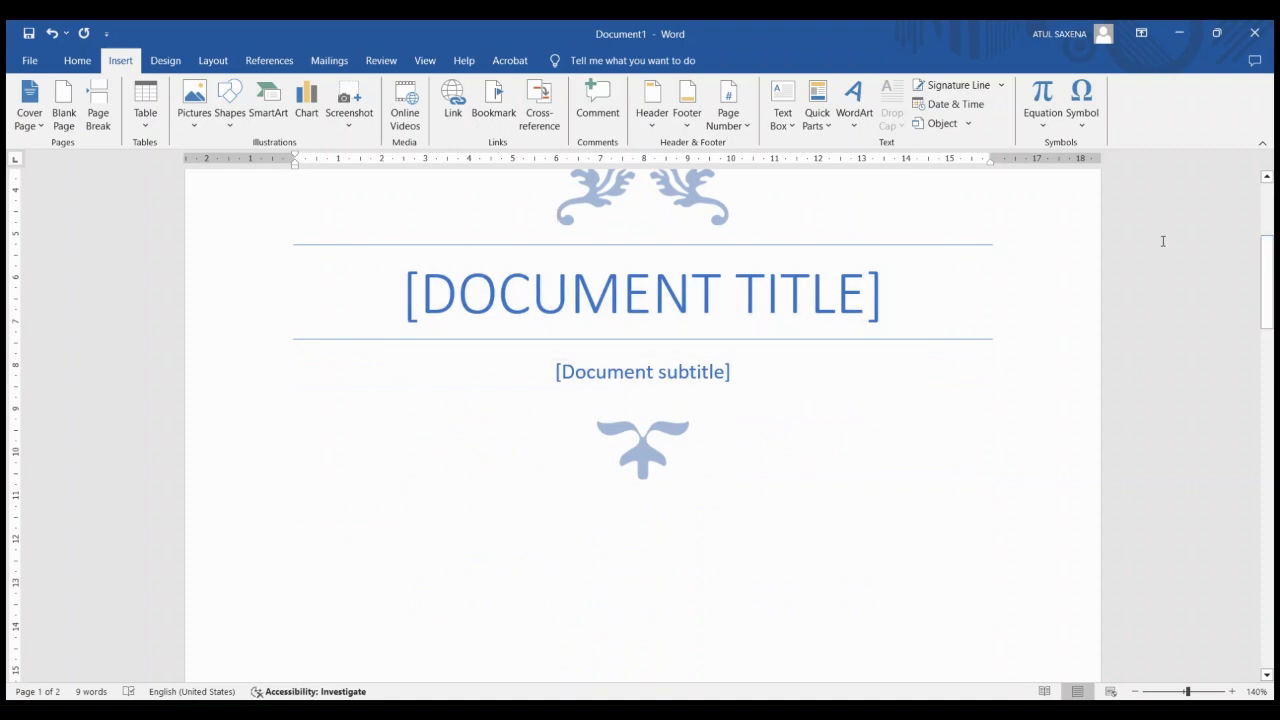
left_click_drag(1269, 277, 1275, 383)
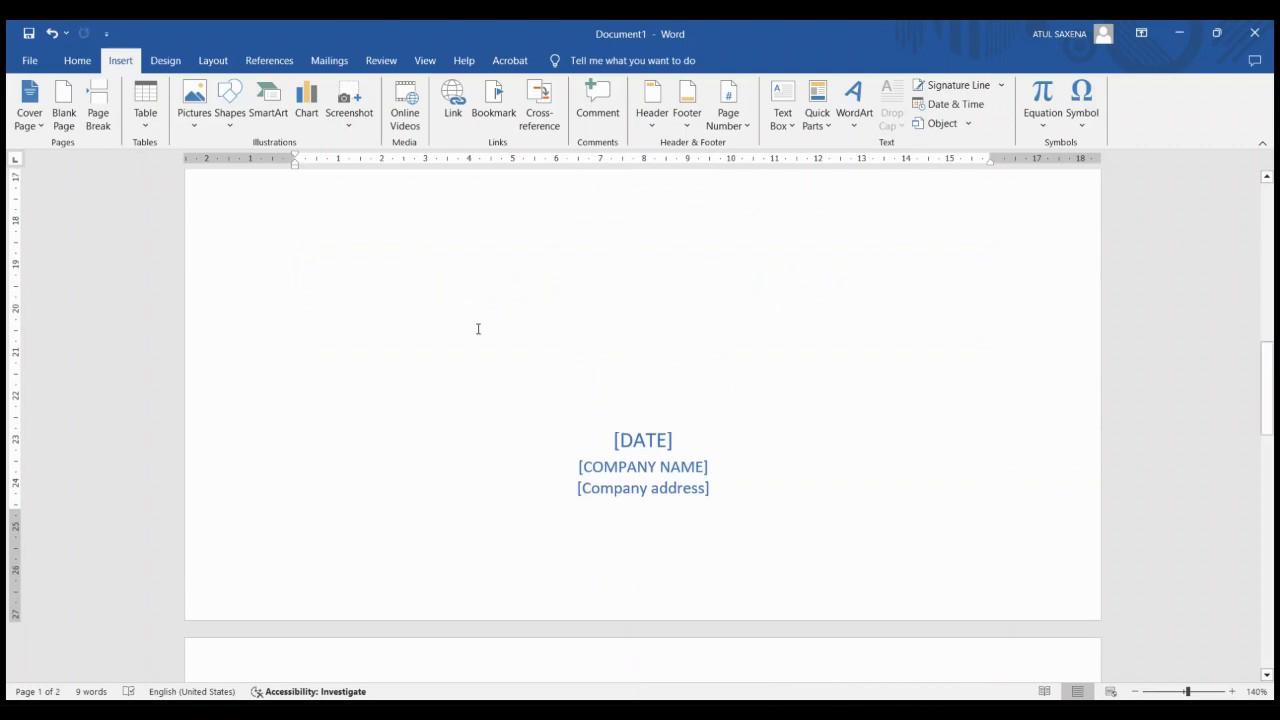
left_click(37, 130)
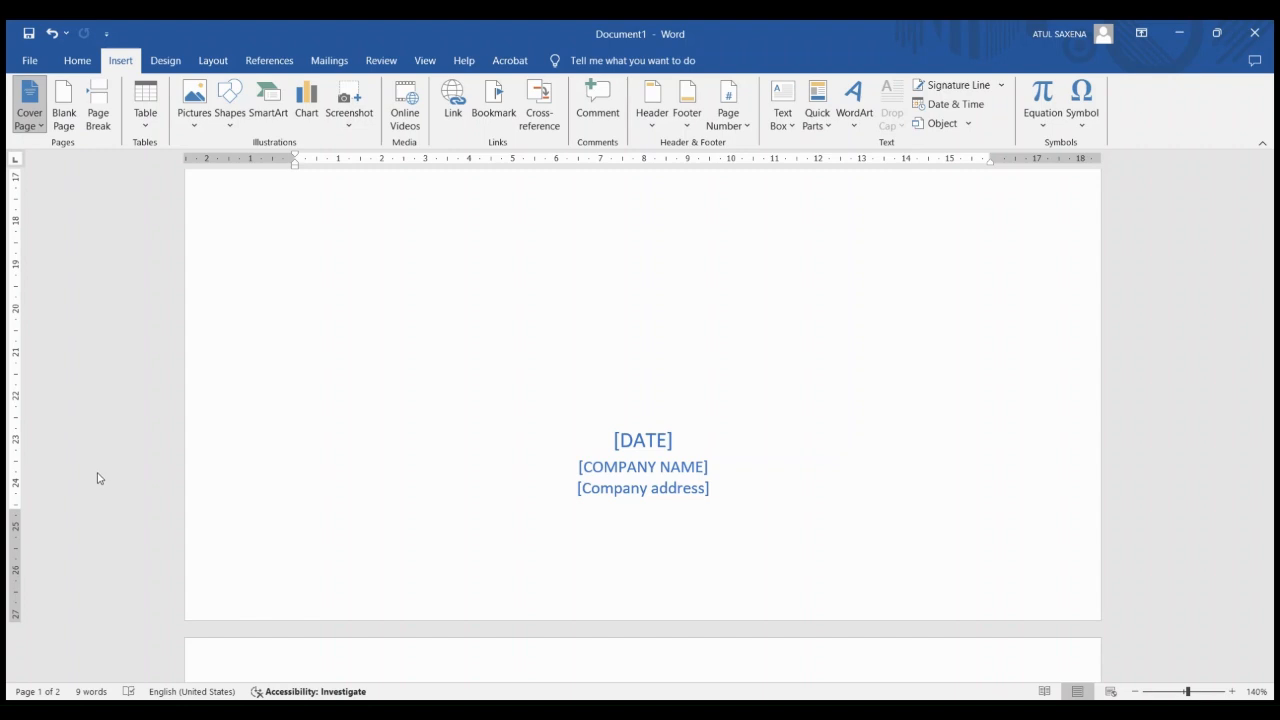
key("ctrl+z")
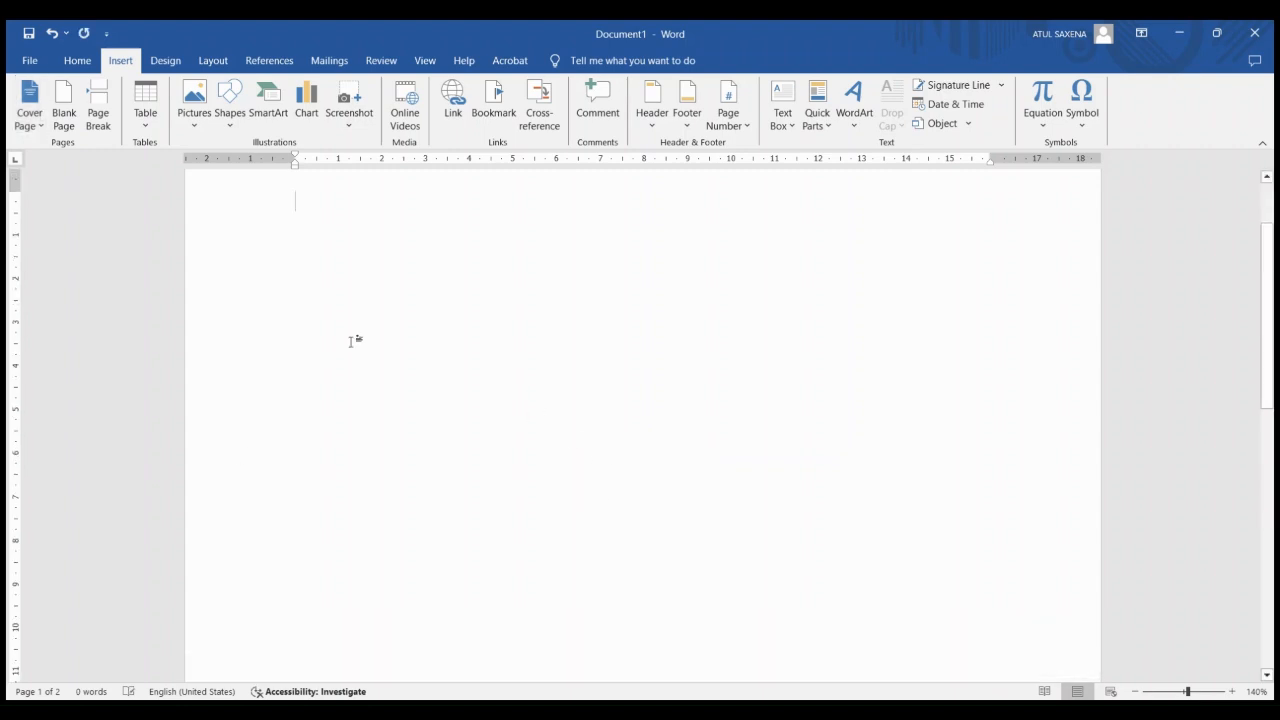
Try adding a blank page to the empty document and look at the added page
left_click(63, 112)
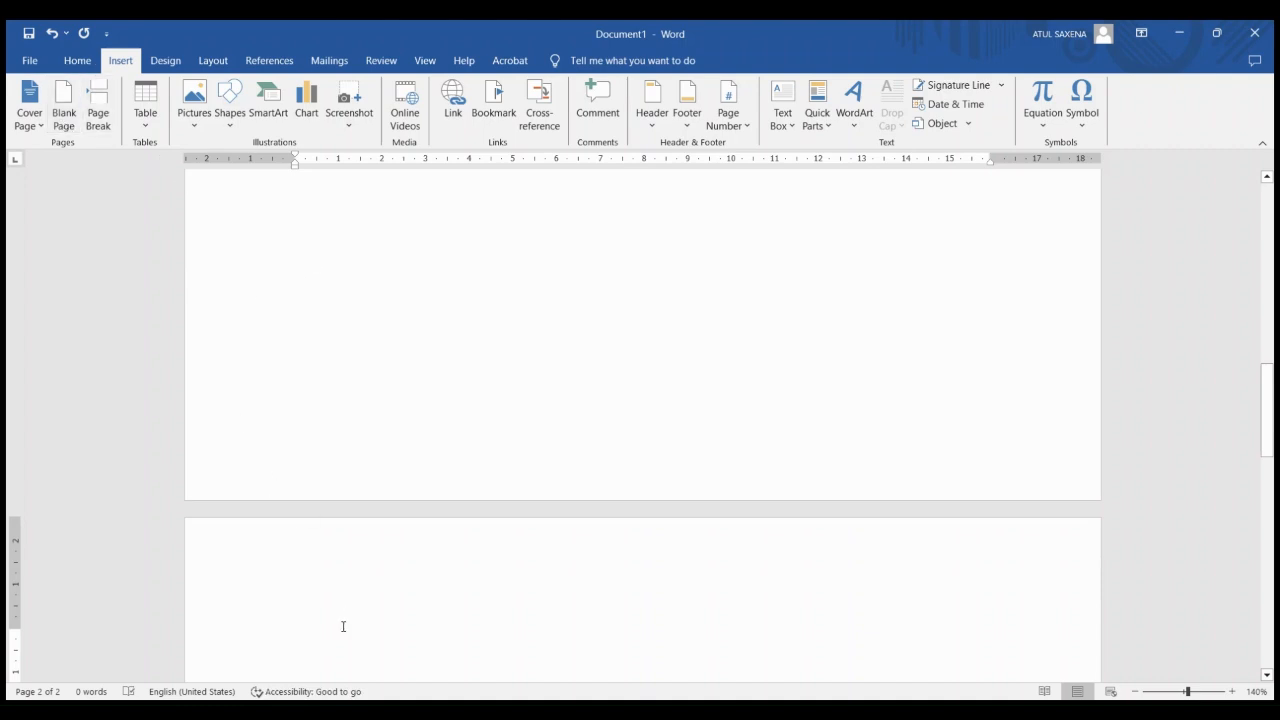
scroll(343, 626, "down", 5)
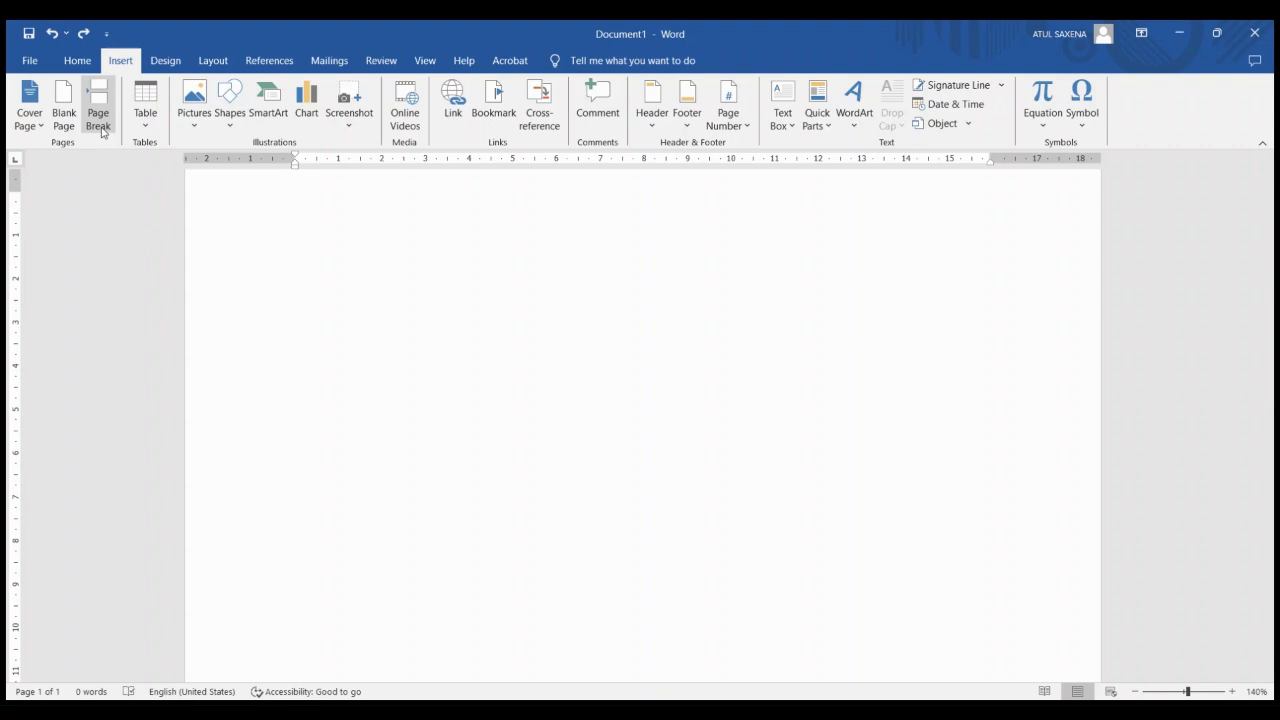
Generate sample paragraphs in the empty document with the =rand() function
type("=")
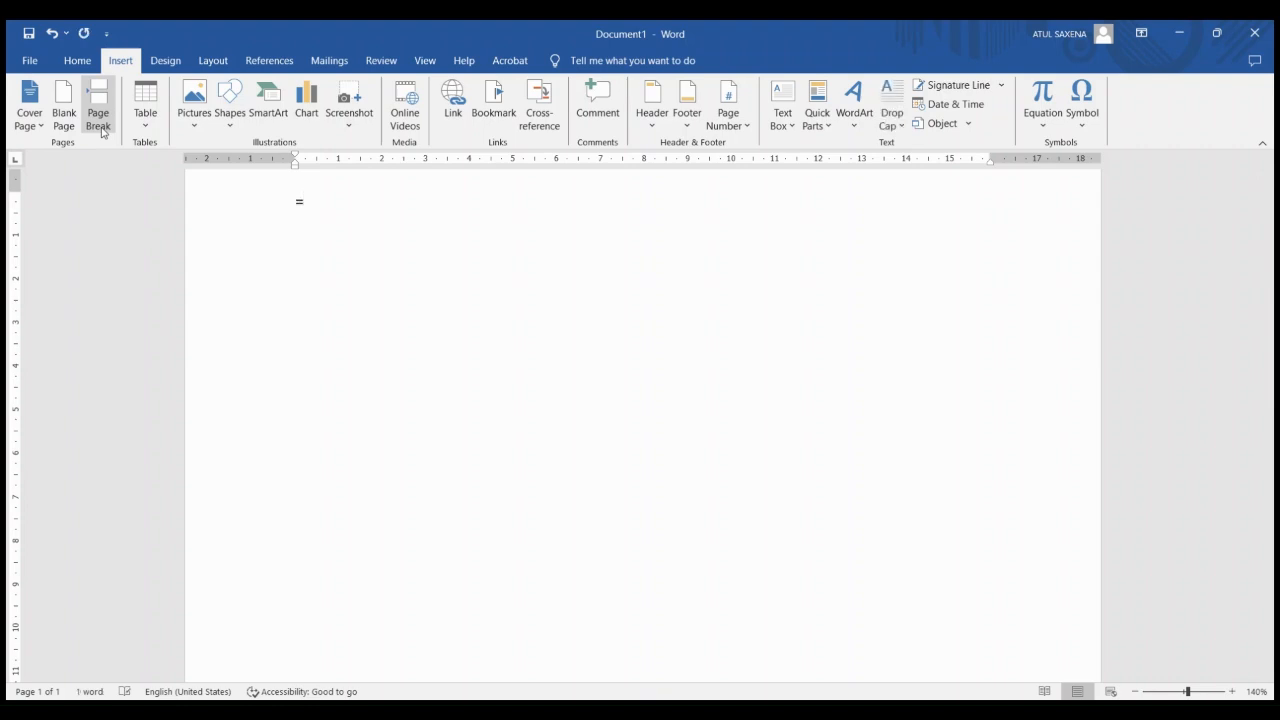
type("rand()")
key("Return")
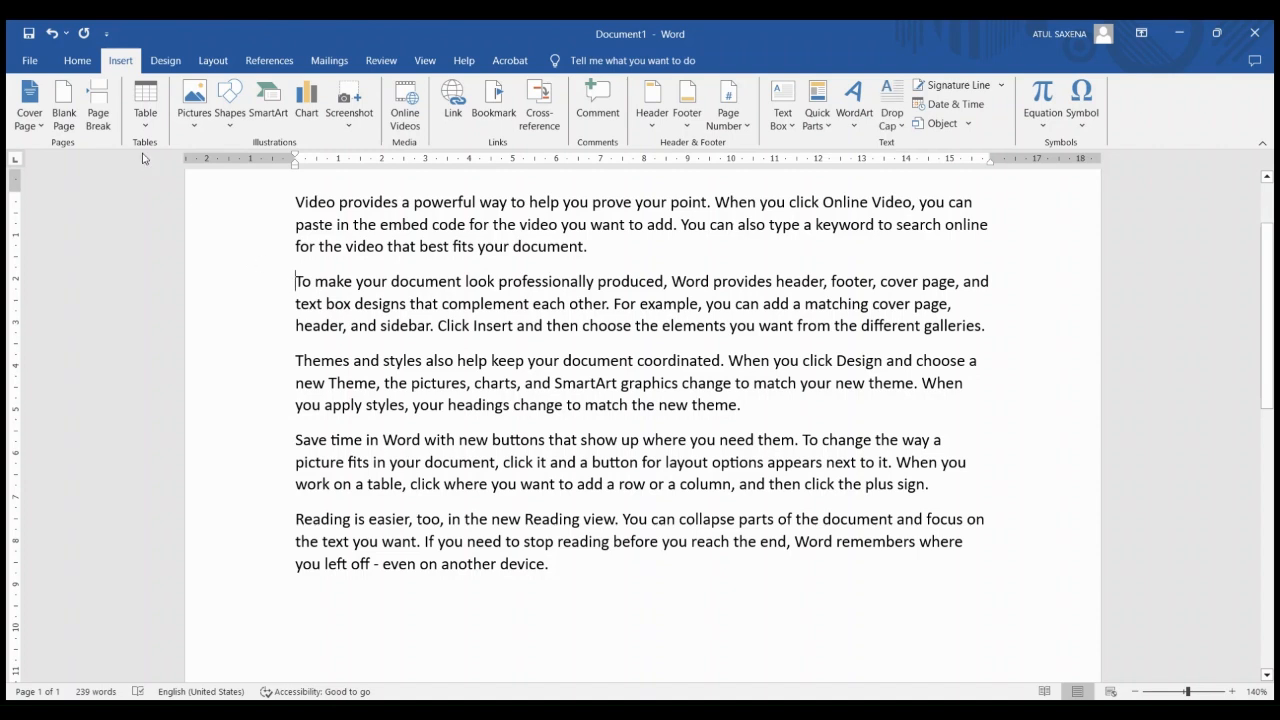
Insert a page break before the paragraph beginning "To make your document", review the split text, and undo the break
left_click(103, 122)
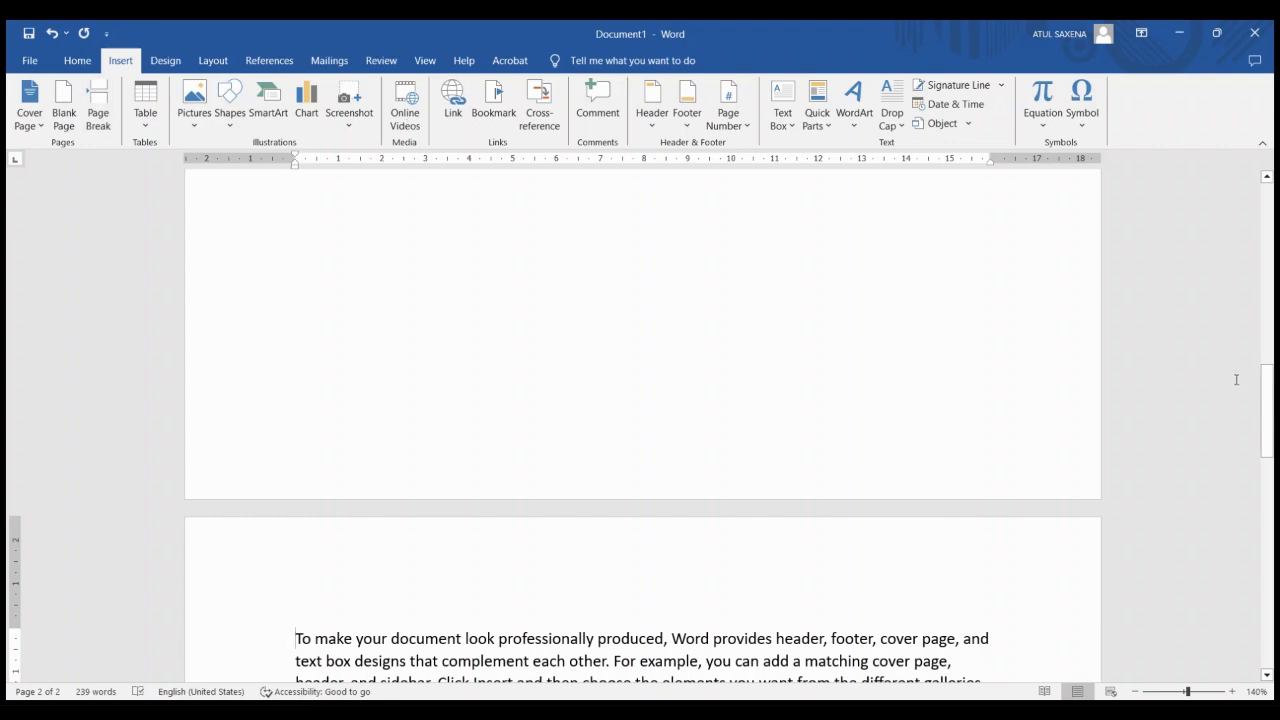
left_click_drag(1270, 403, 1275, 487)
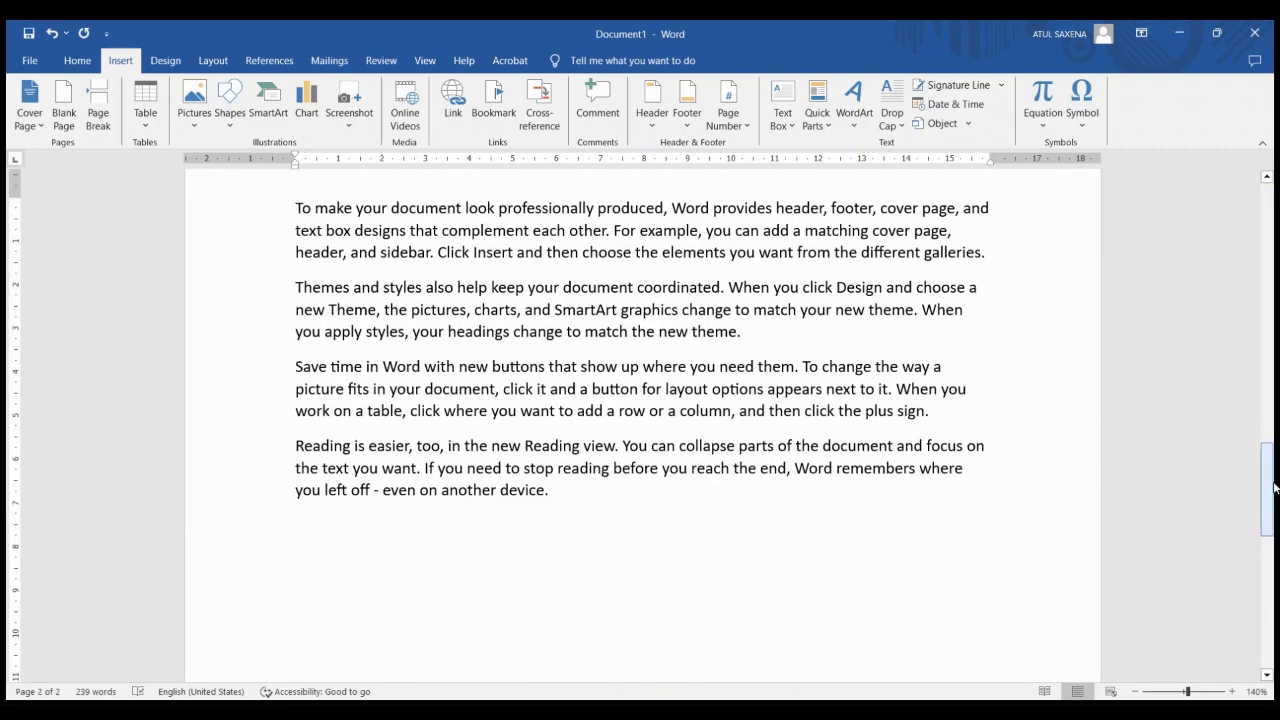
key("ctrl+z")
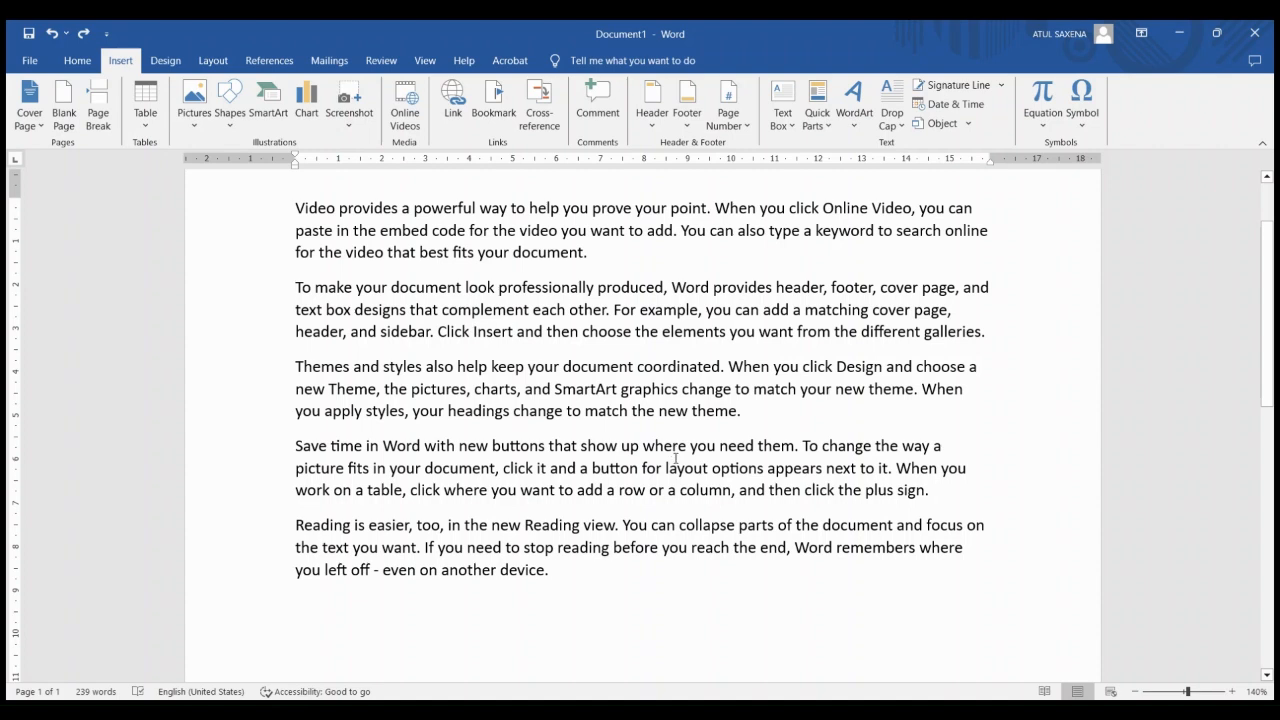
Delete all the sample paragraphs so the document is blank
left_click_drag(594, 575, 295, 331)
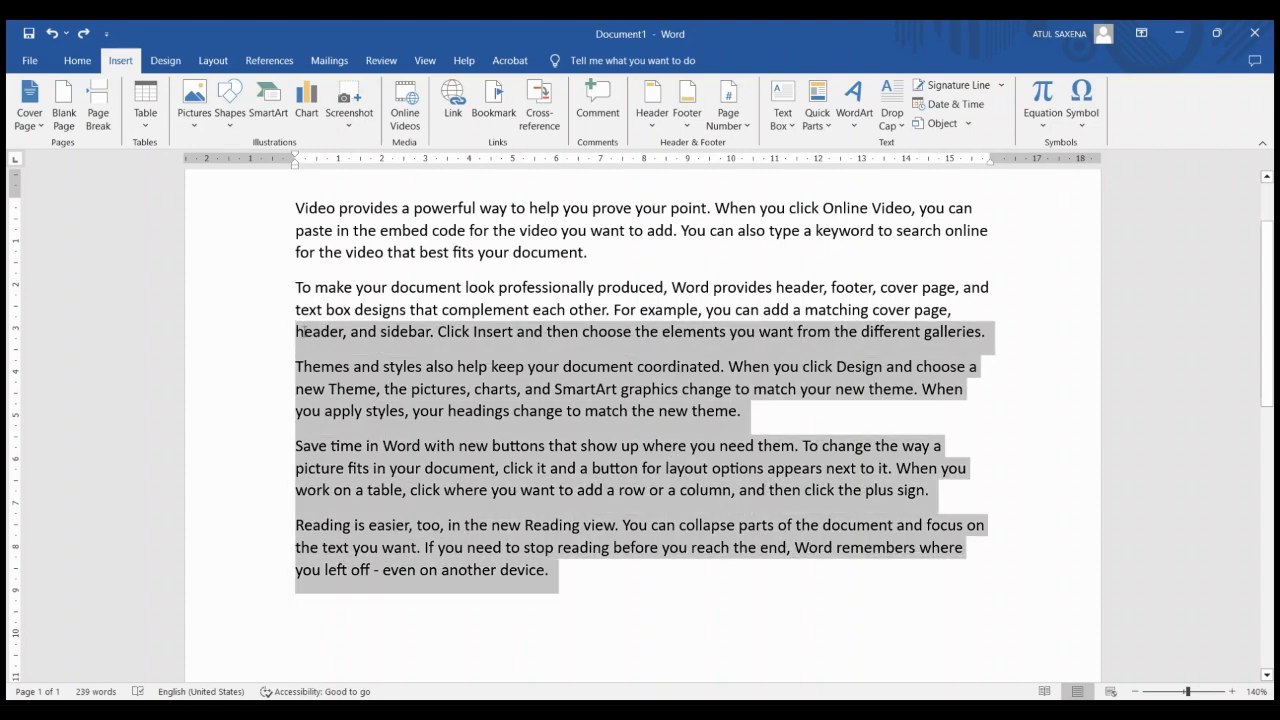
key("shift+Up")
key("shift+Up")
key("shift+Up")
key("shift+Up")
key("shift+Up")
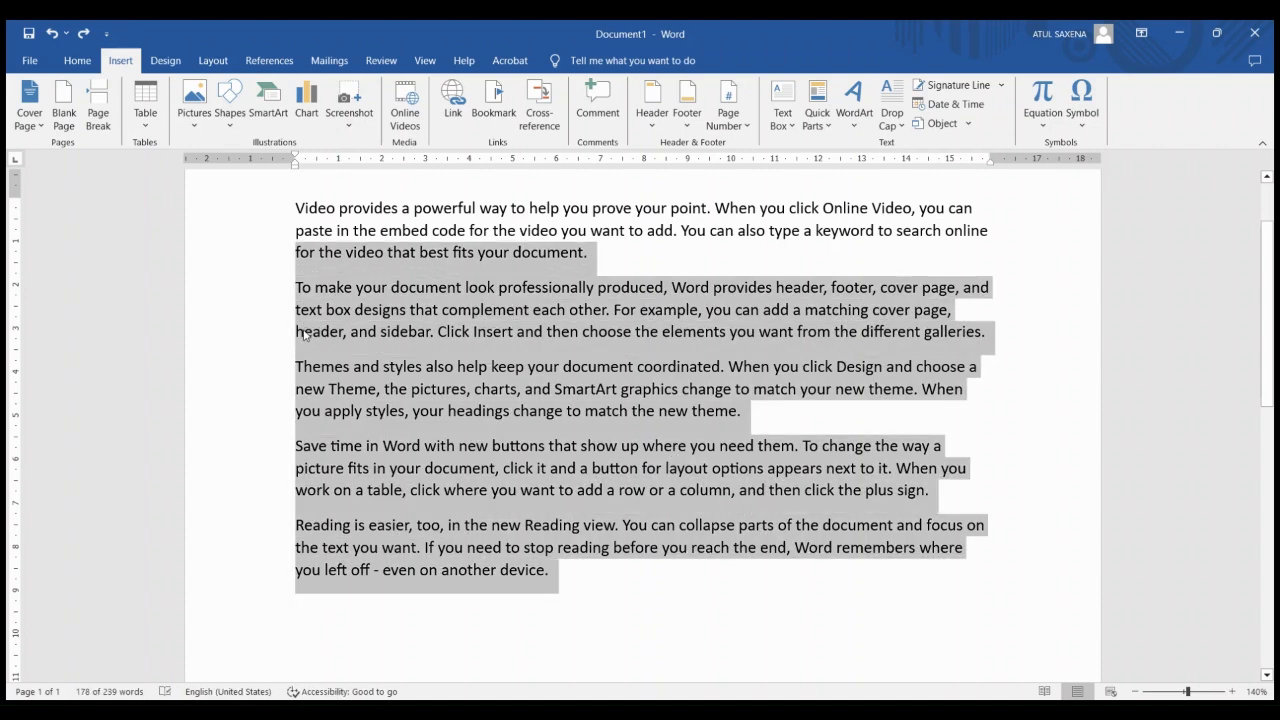
key("Delete")
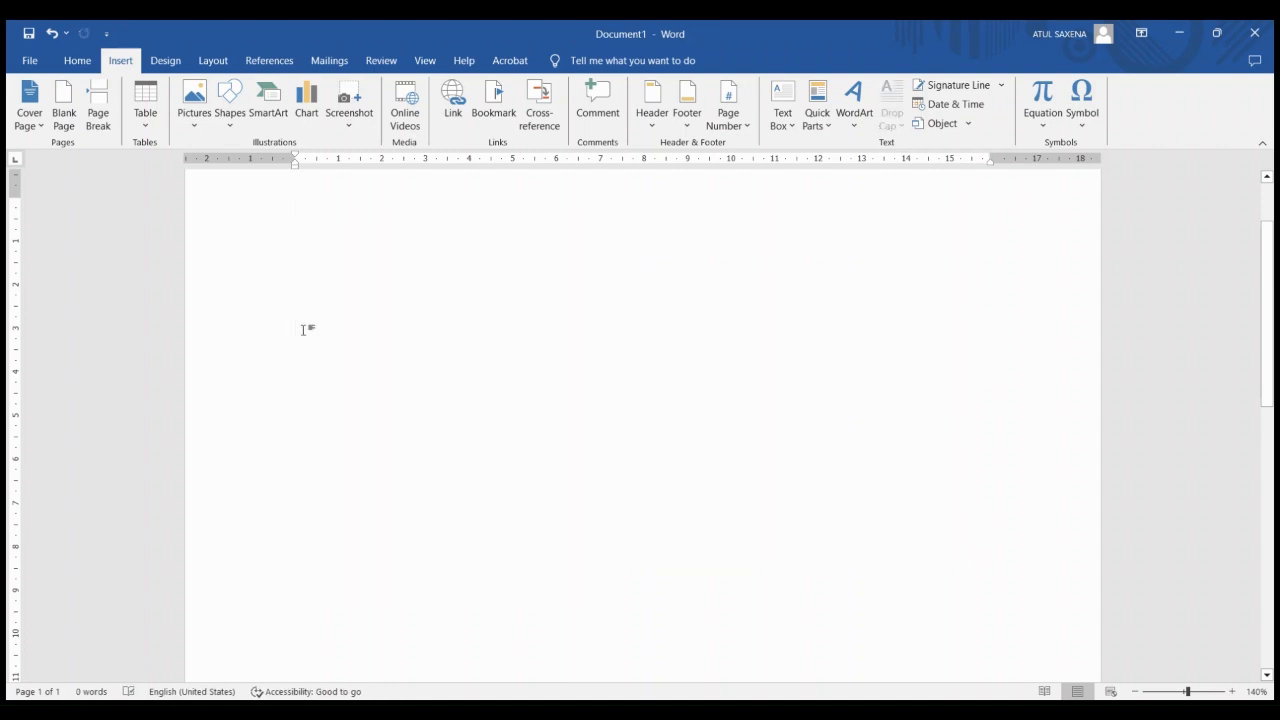
Insert a table with four columns and three rows using the Insert Table dialog
left_click(149, 126)
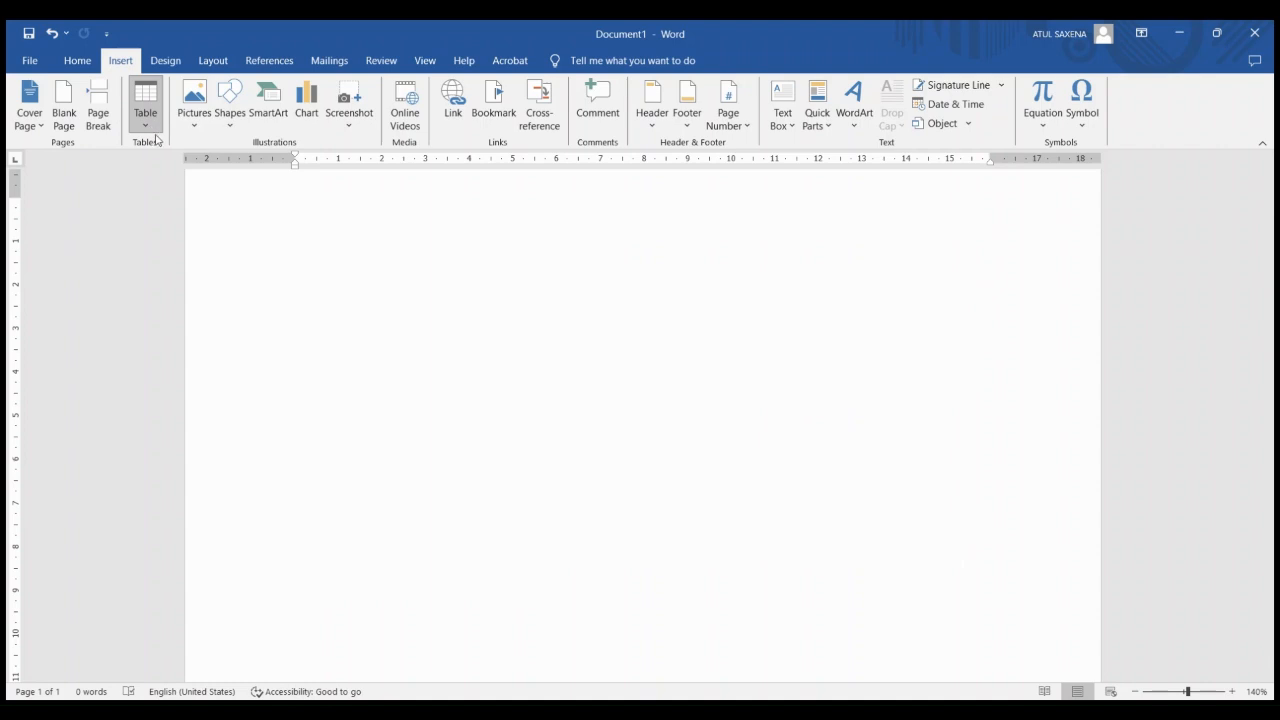
left_click(167, 163)
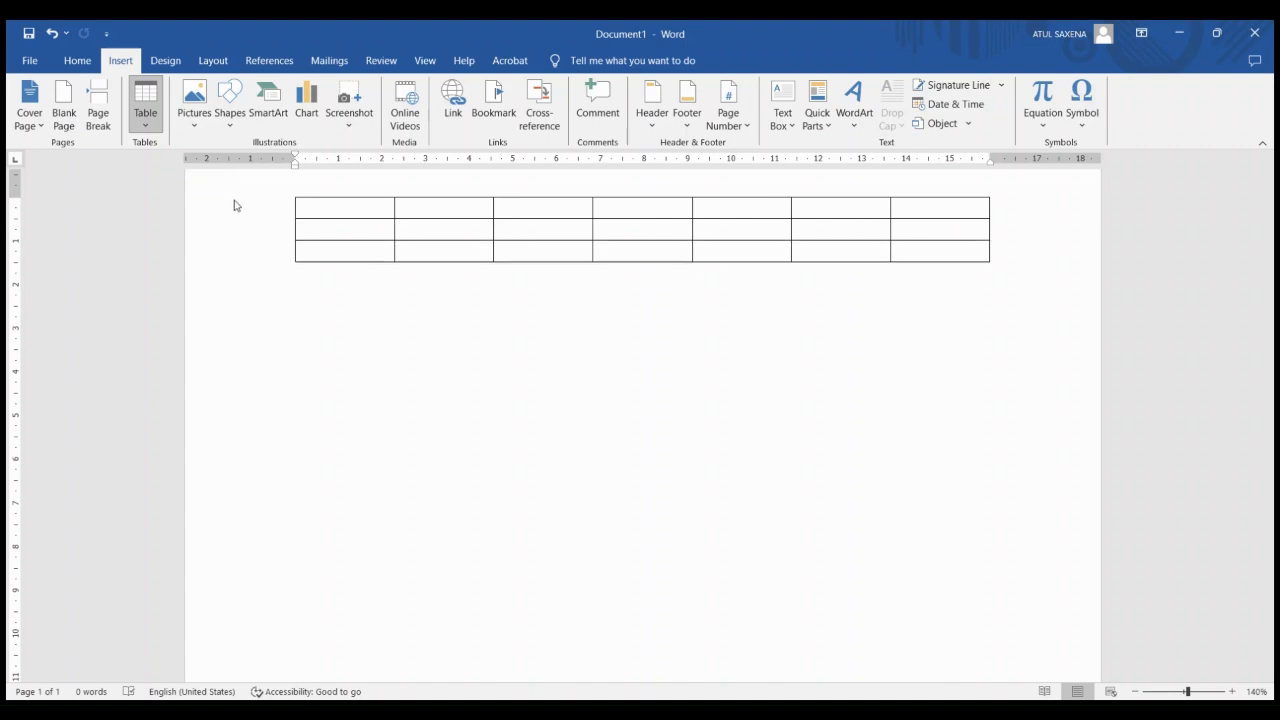
left_click(165, 289)
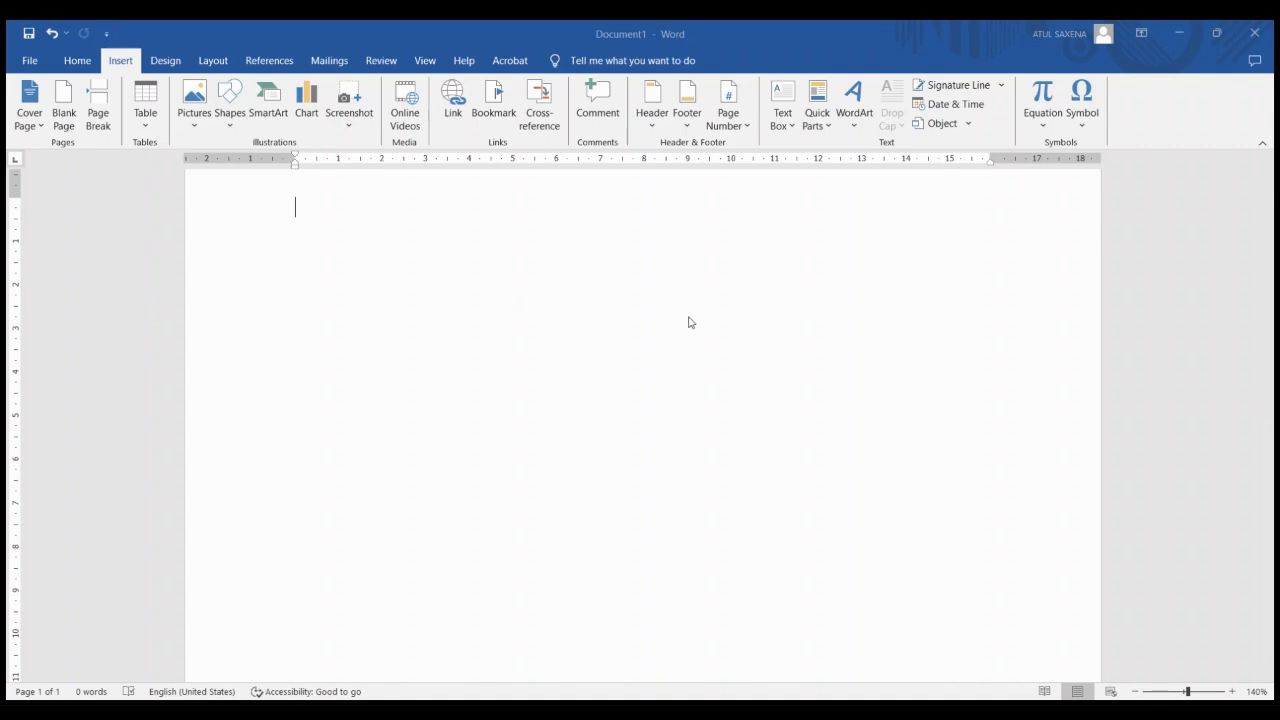
left_click(578, 298)
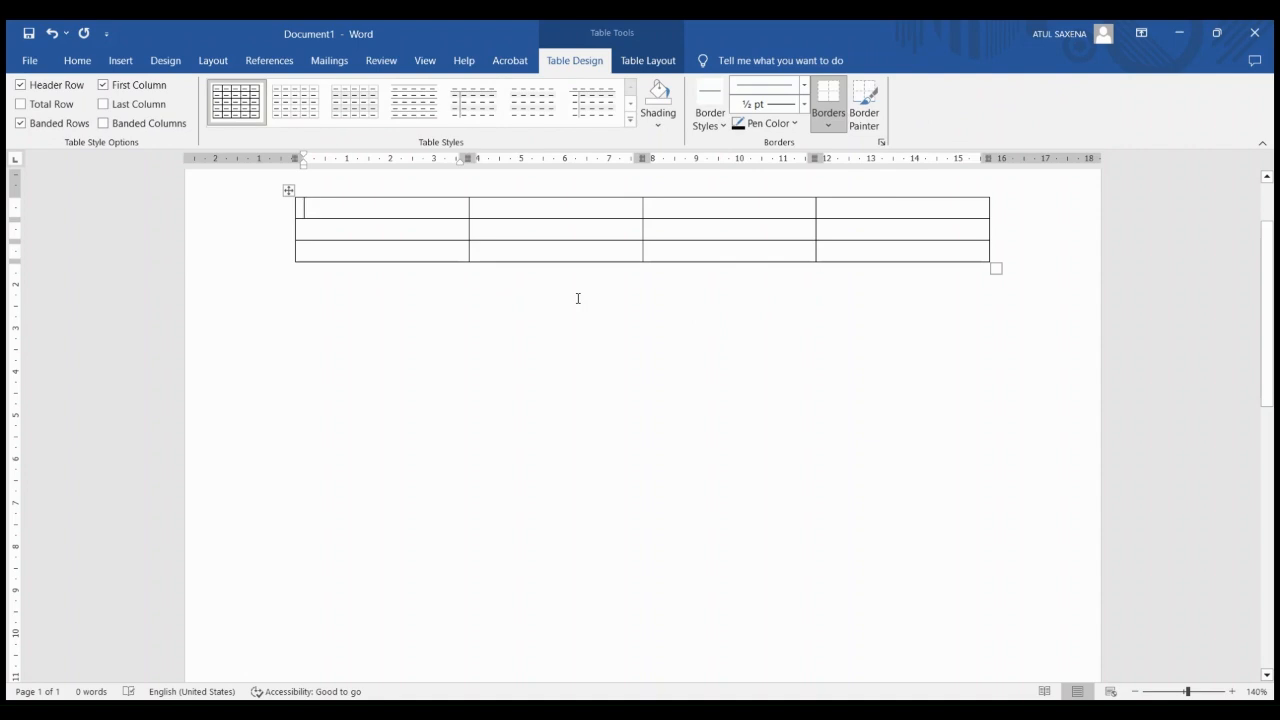
Fill the header row with Si no, Name, Address and mobile, and slightly widen the Name column at the Address column's expense
type("Si no")
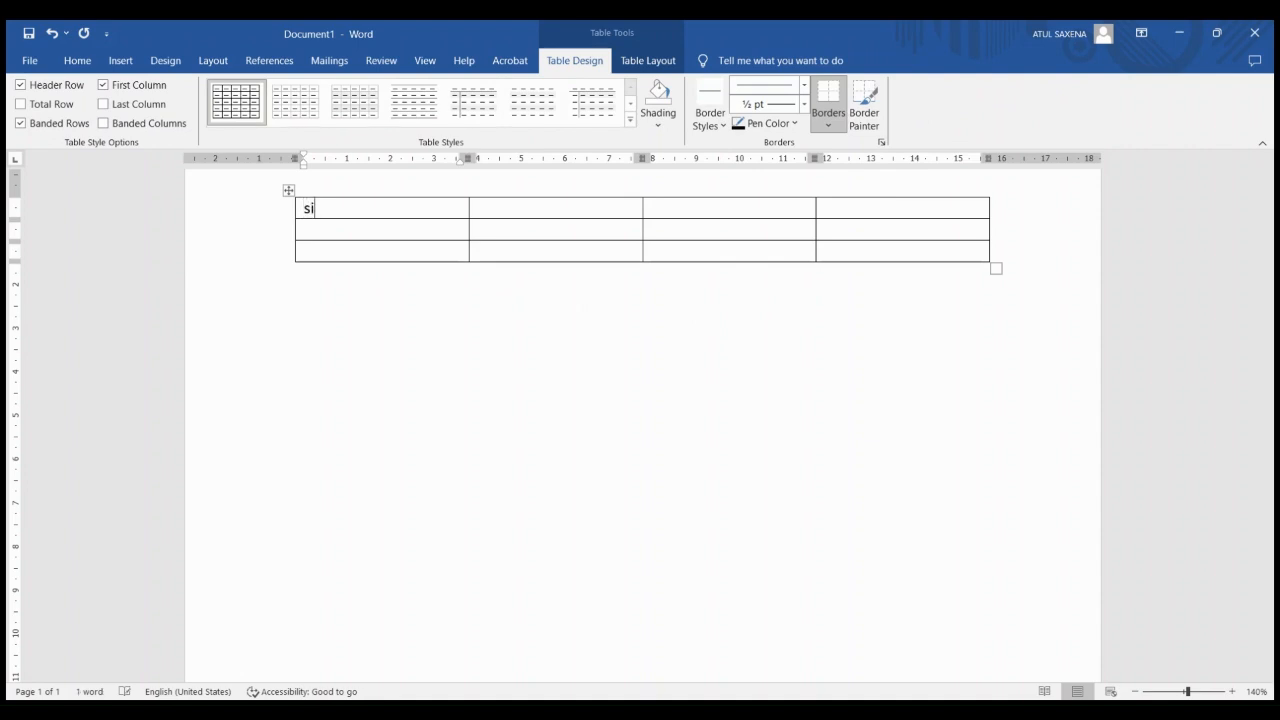
key("Tab")
type("Name")
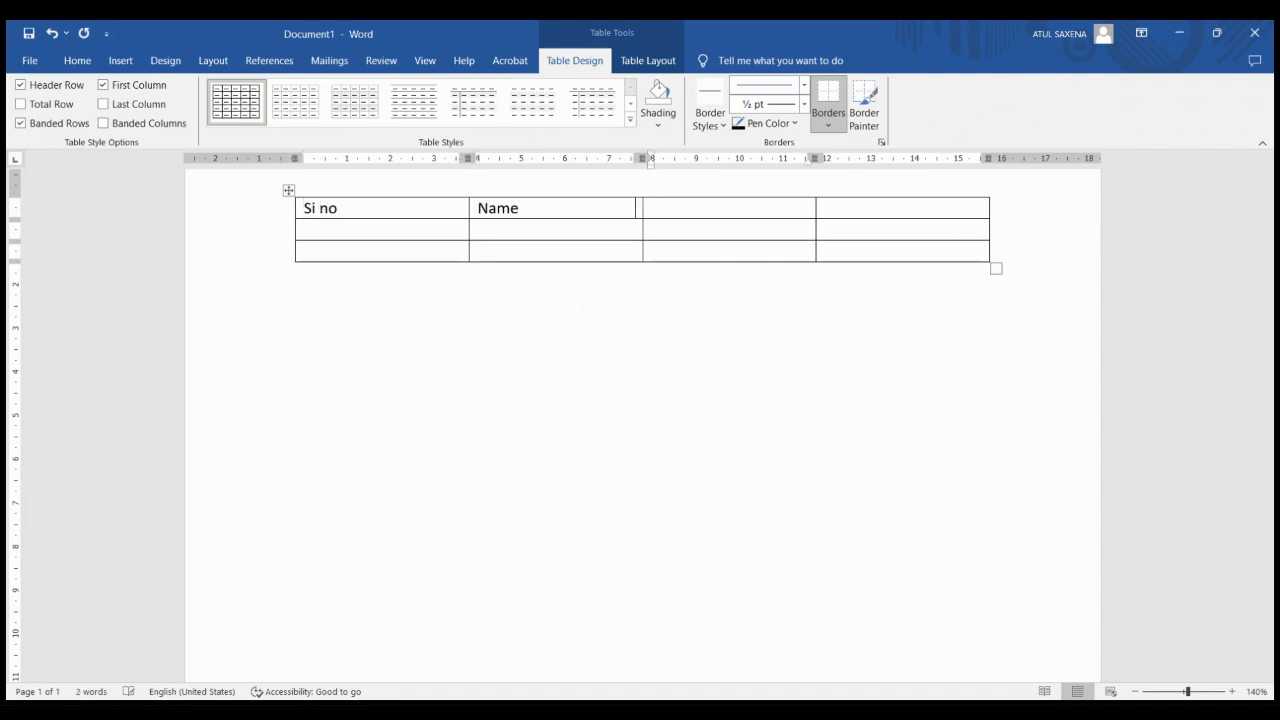
type("address")
key("Tab")
type("mobile")
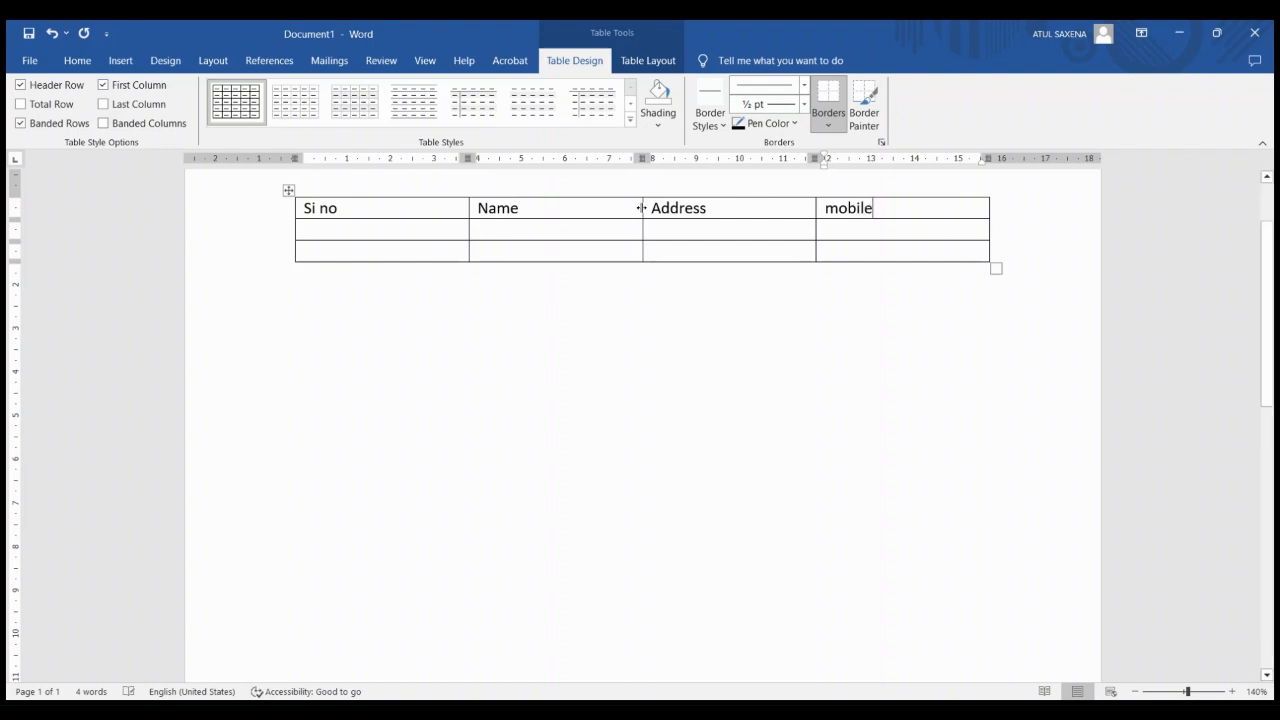
left_click_drag(641, 208, 667, 203)
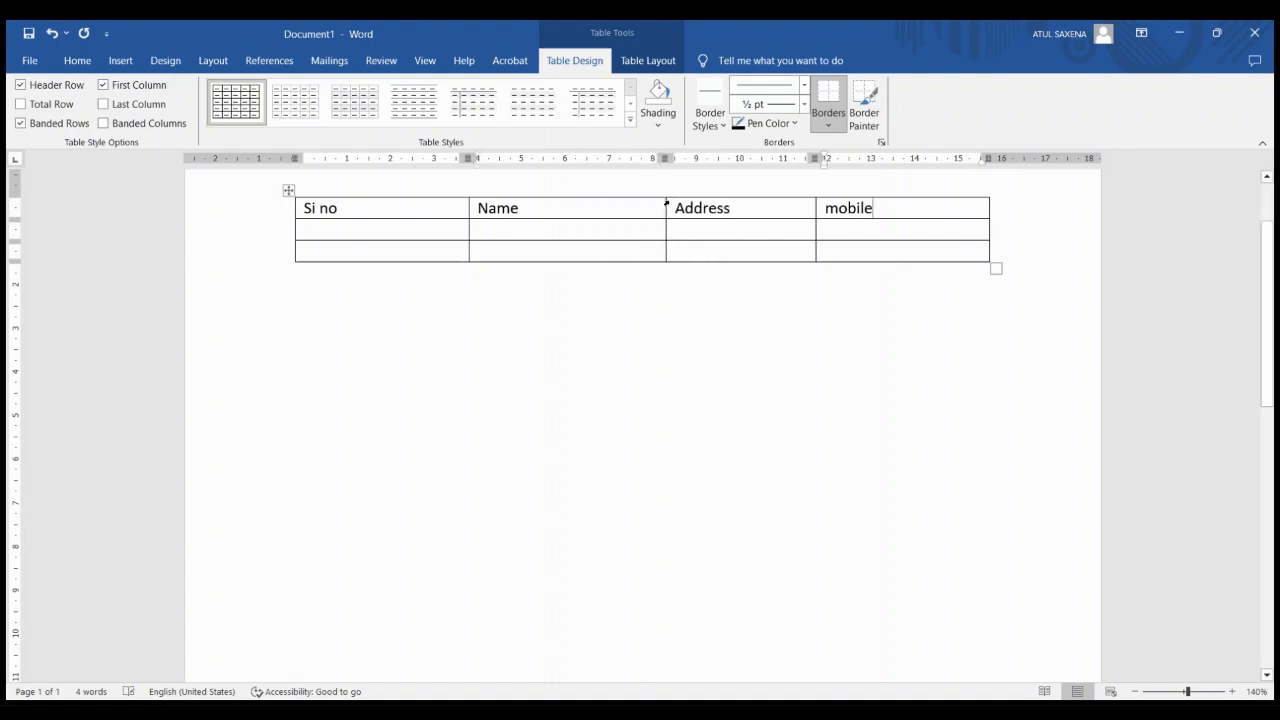
Fill the first data row with serial number 1 and the person's name, address and mobile number
left_click(374, 231)
type("1")
key("Tab")
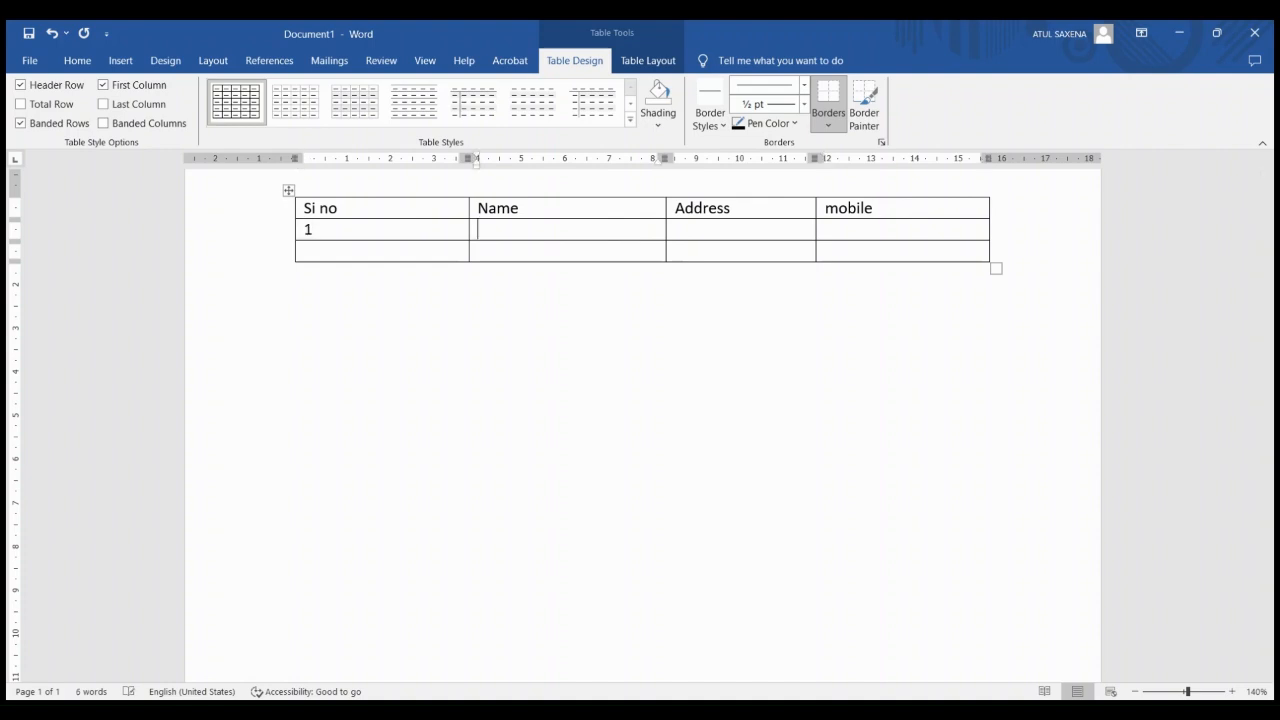
type("Ram")
key("Tab")
type("datia")
key("Tab")
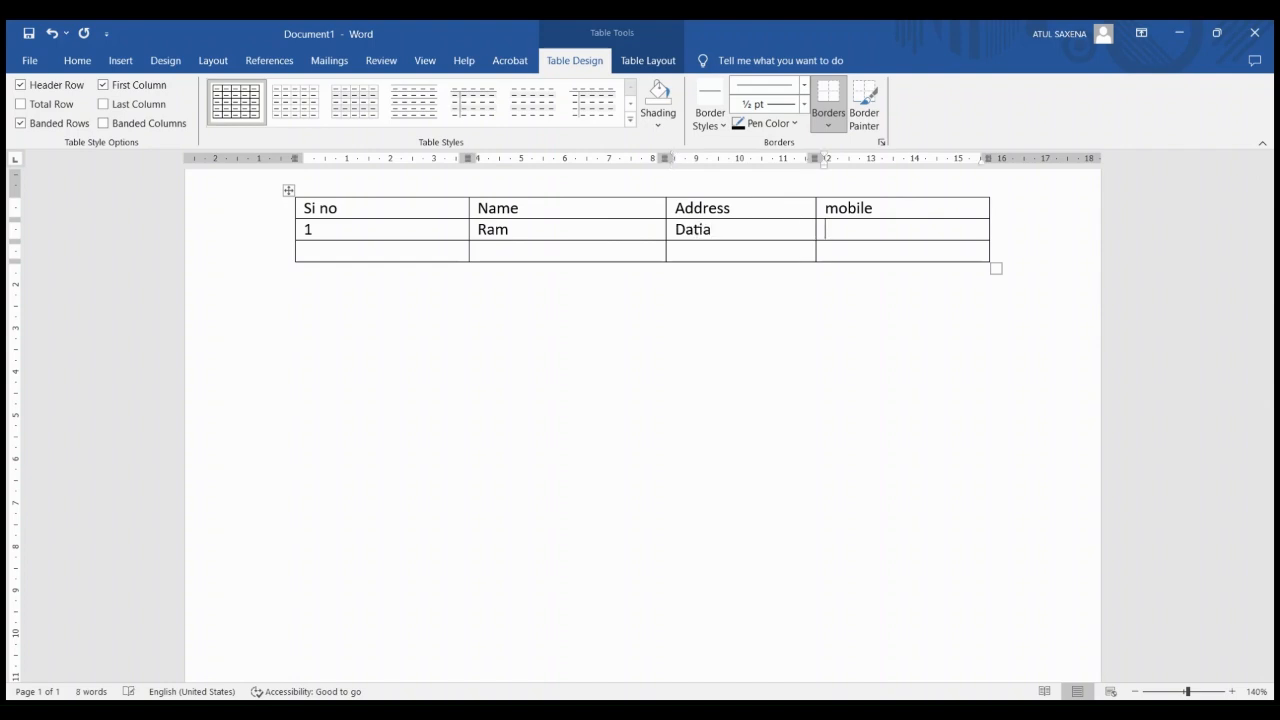
type("8989898")
key("Tab")
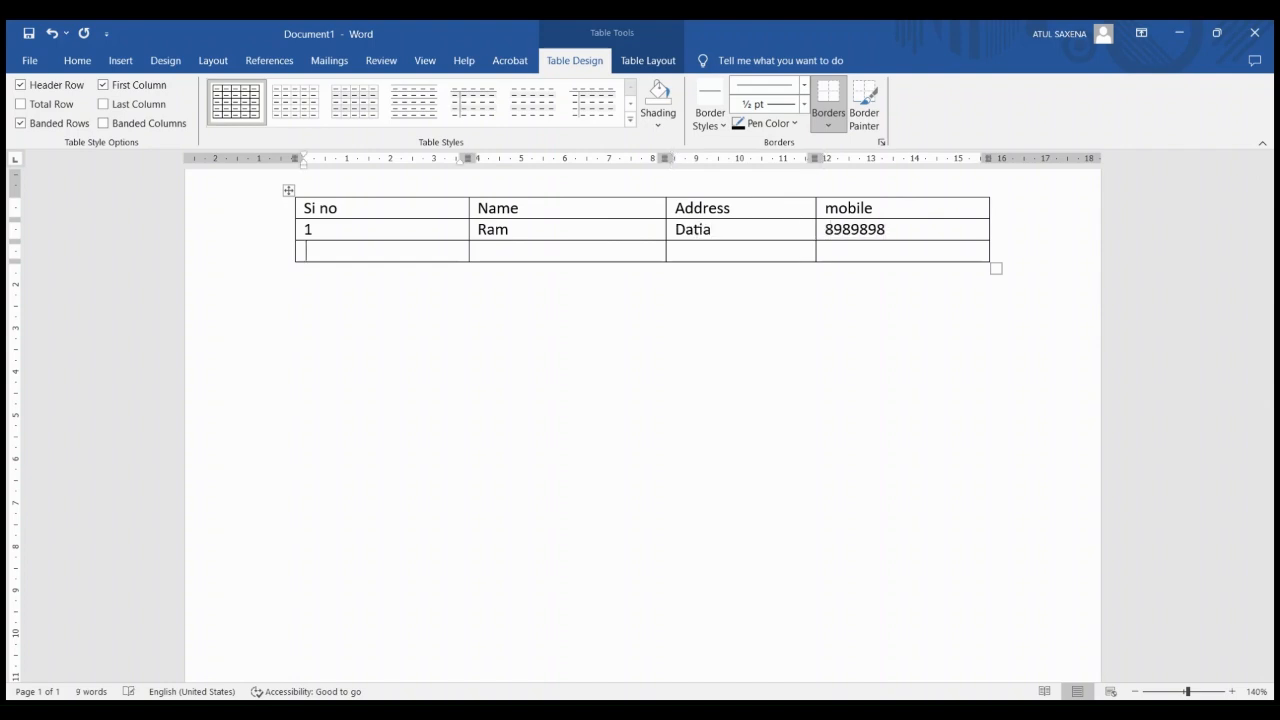
Fill the second data row with serial number 2 and the person's name, address and mobile number
type("2")
key("Tab")
type("shyam")
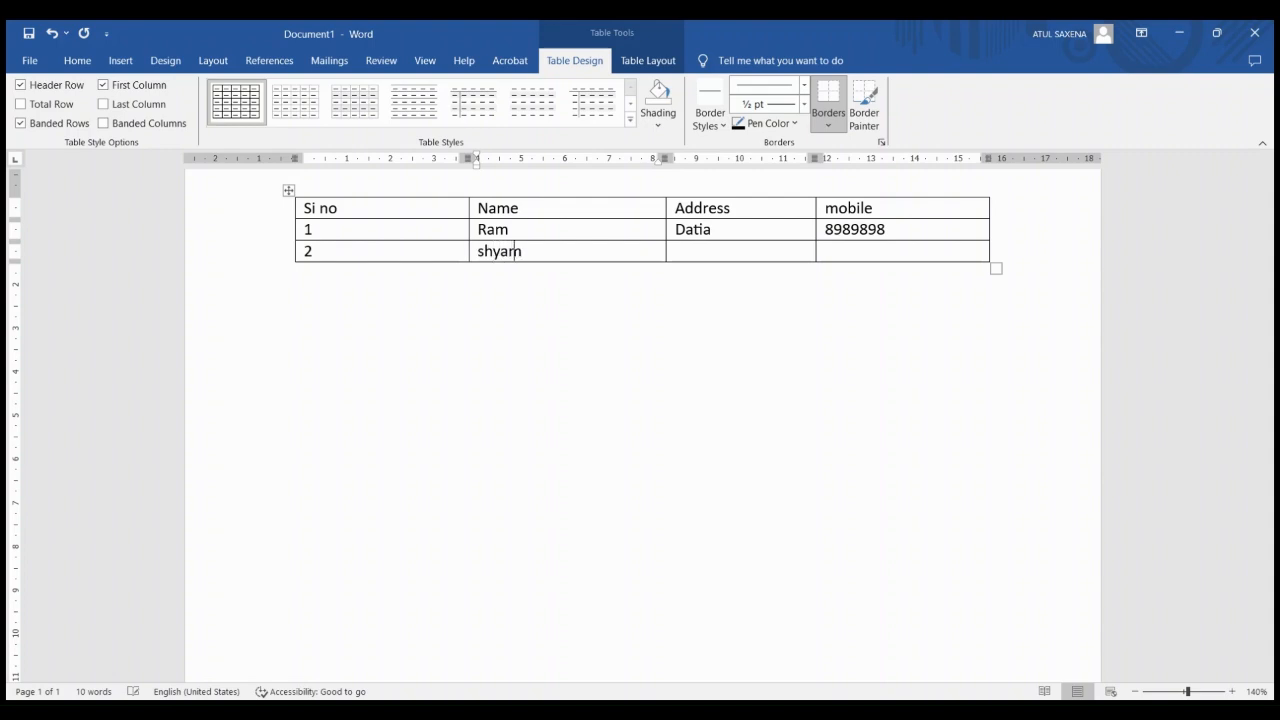
key("Tab")
type("datia")
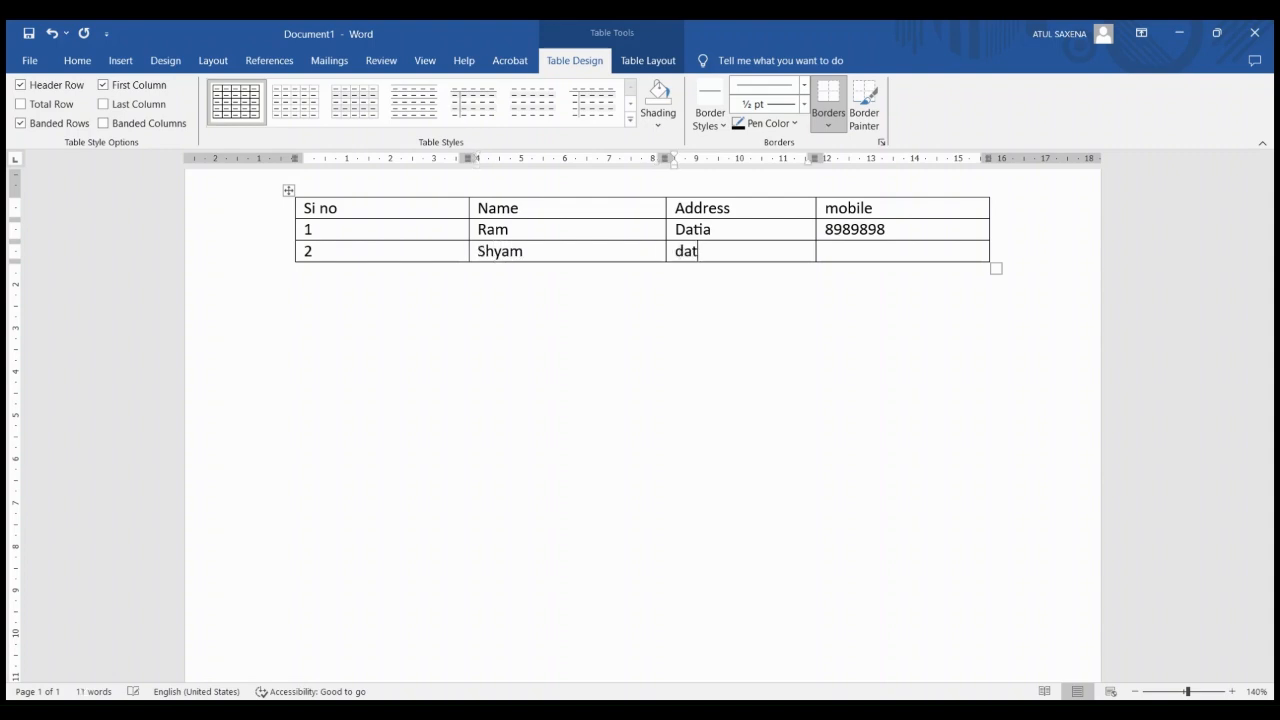
key("Tab")
type("484854")
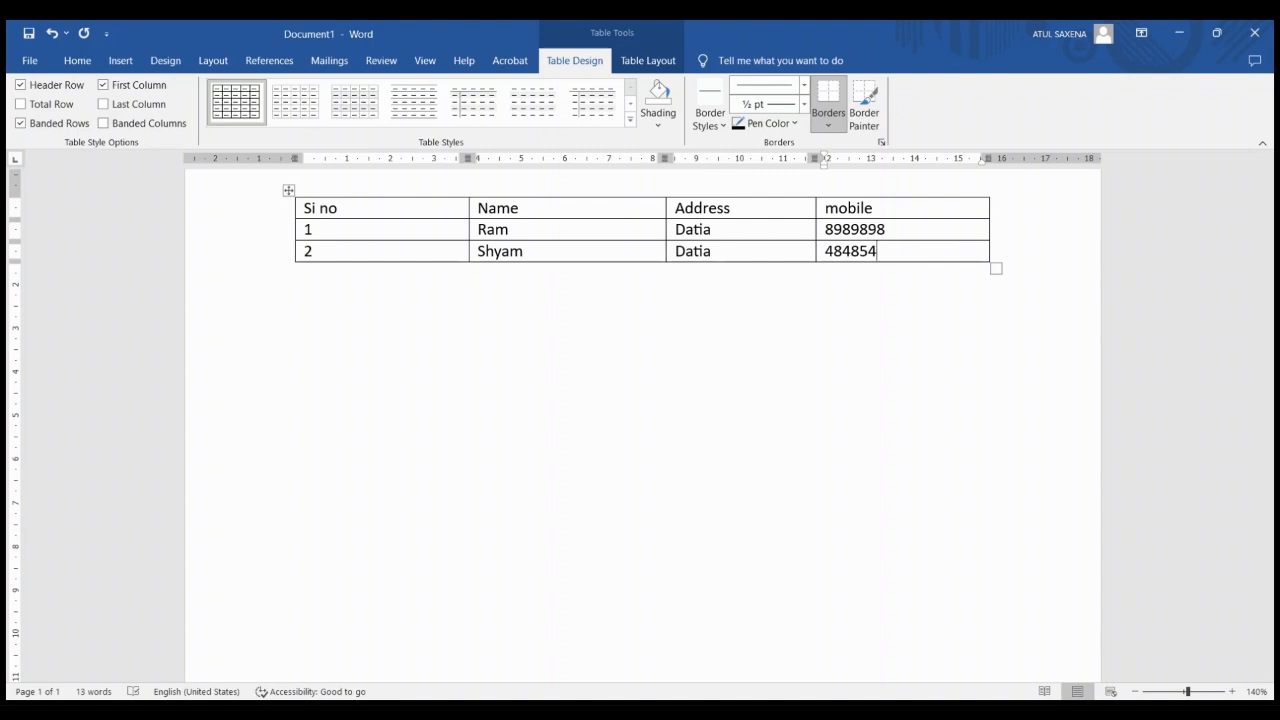
Add four empty rows below the second data row
key("Tab")
key("Tab")
key("Tab")
key("Tab")
key("Tab")
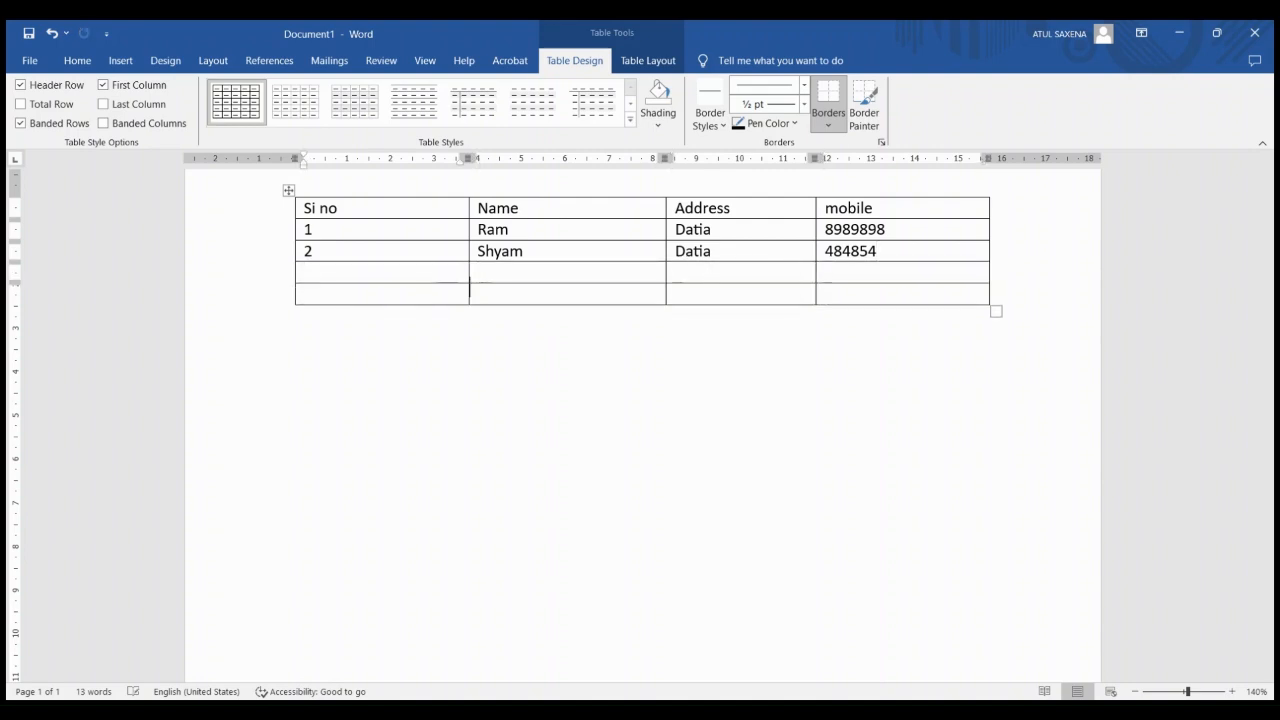
key("Tab")
key("Tab")
key("Tab")
key("Tab")
key("Tab")
key("Tab")
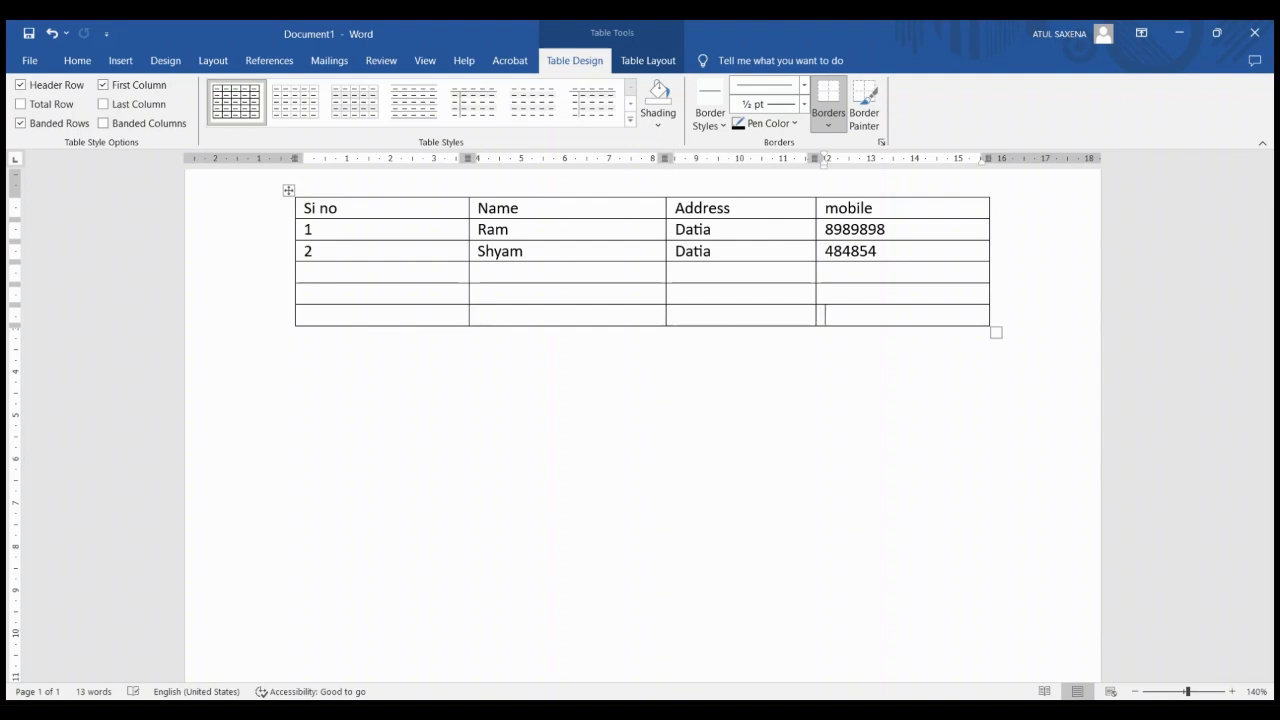
key("Tab")
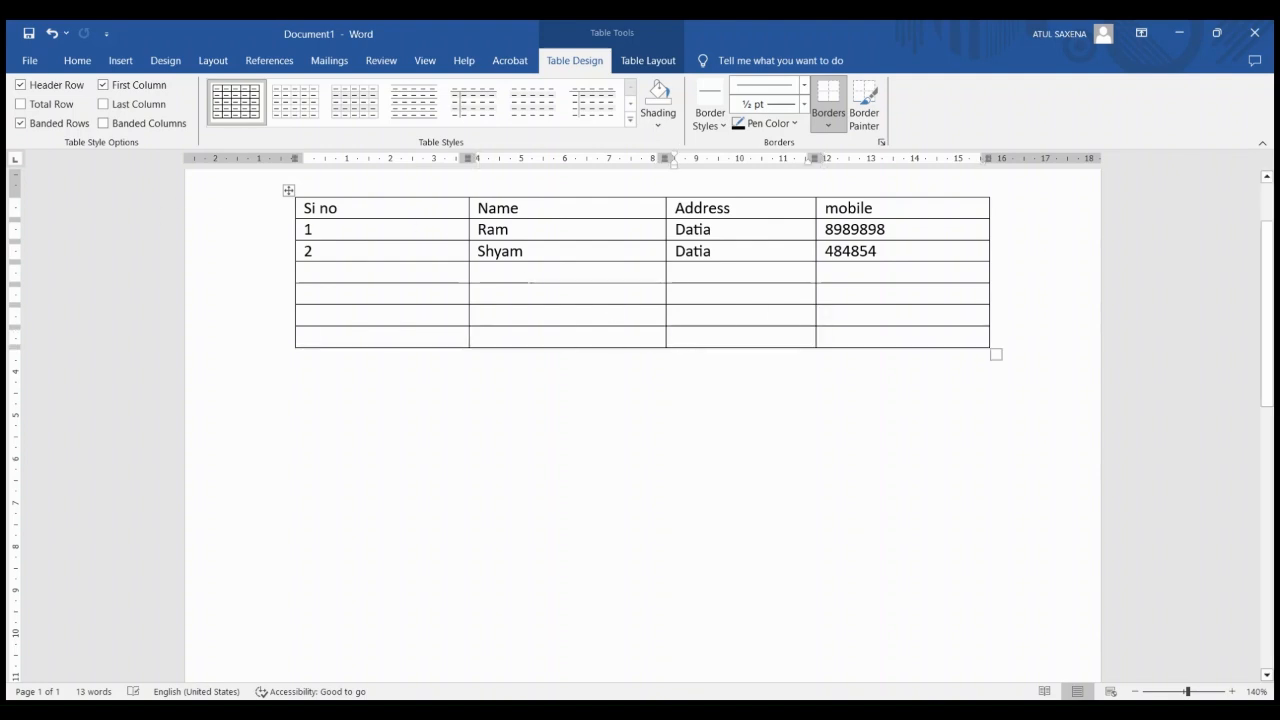
Merge the Address cells of the second and third empty rows, and apply a green banded table style with a dark header and first column
left_click_drag(706, 294, 756, 317)
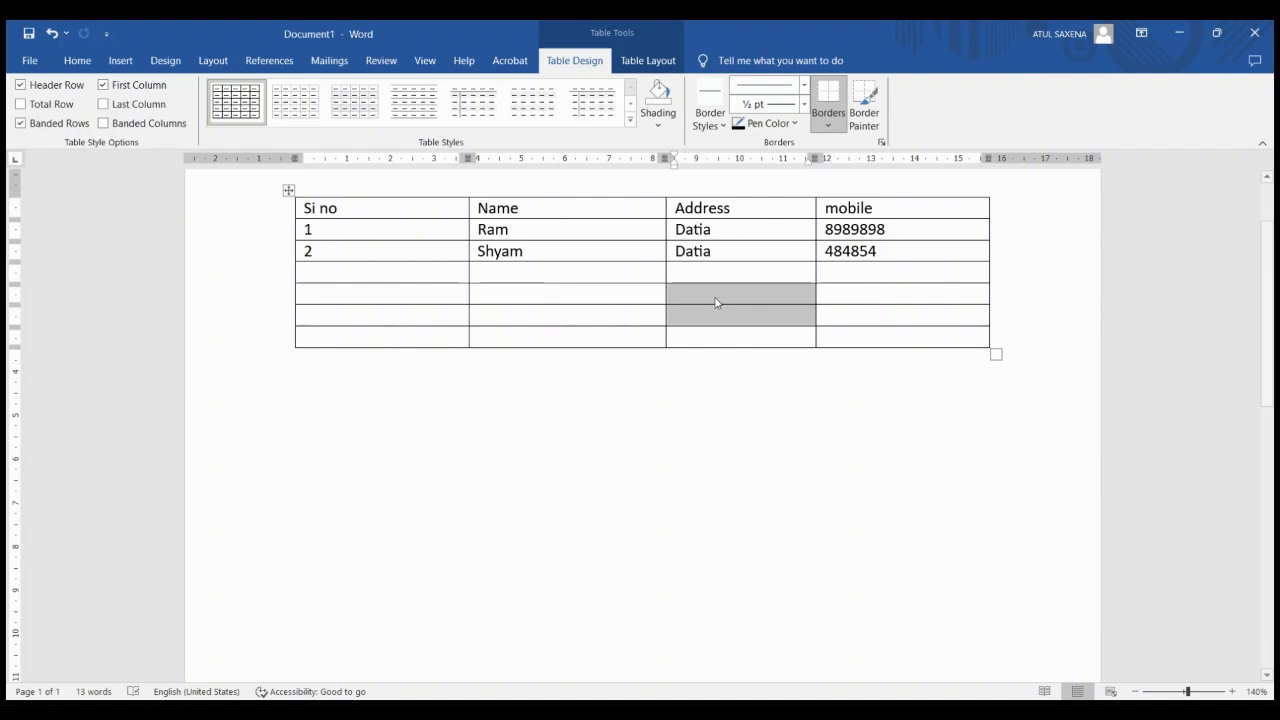
left_click(767, 462)
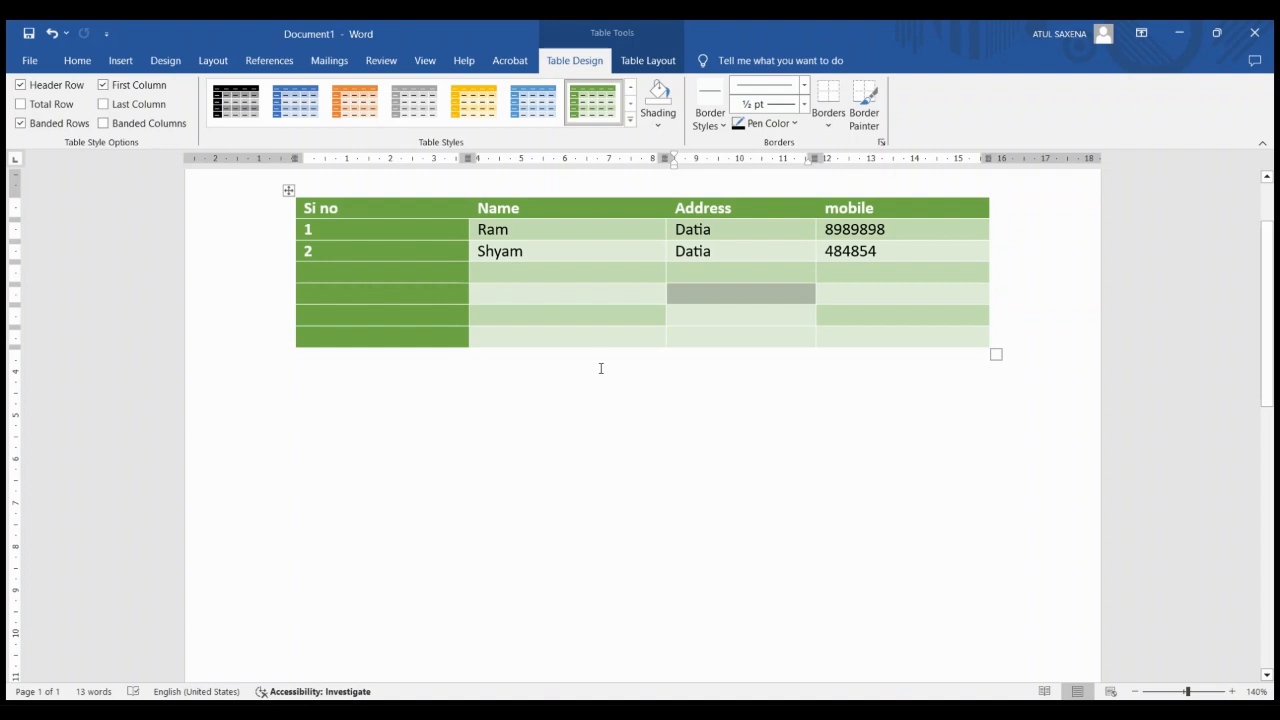
left_click(116, 63)
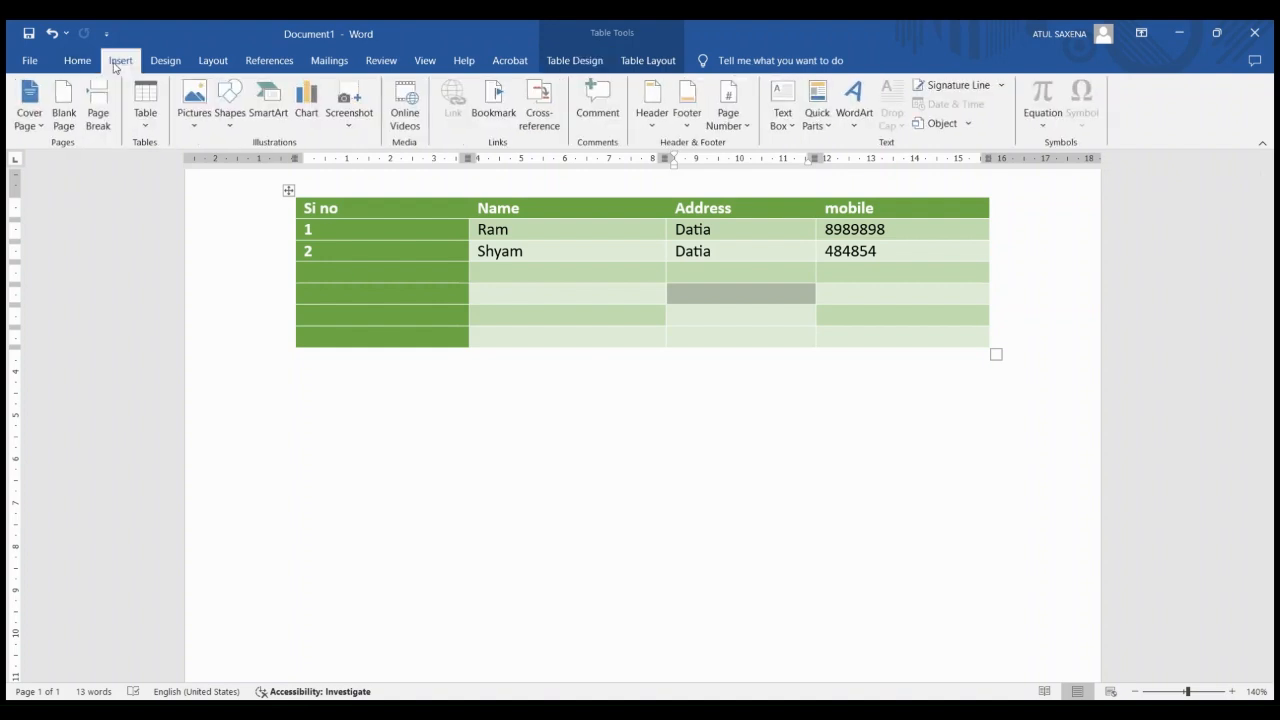
Insert the picture of Lord Rama in the empty area below the table
left_click(343, 433)
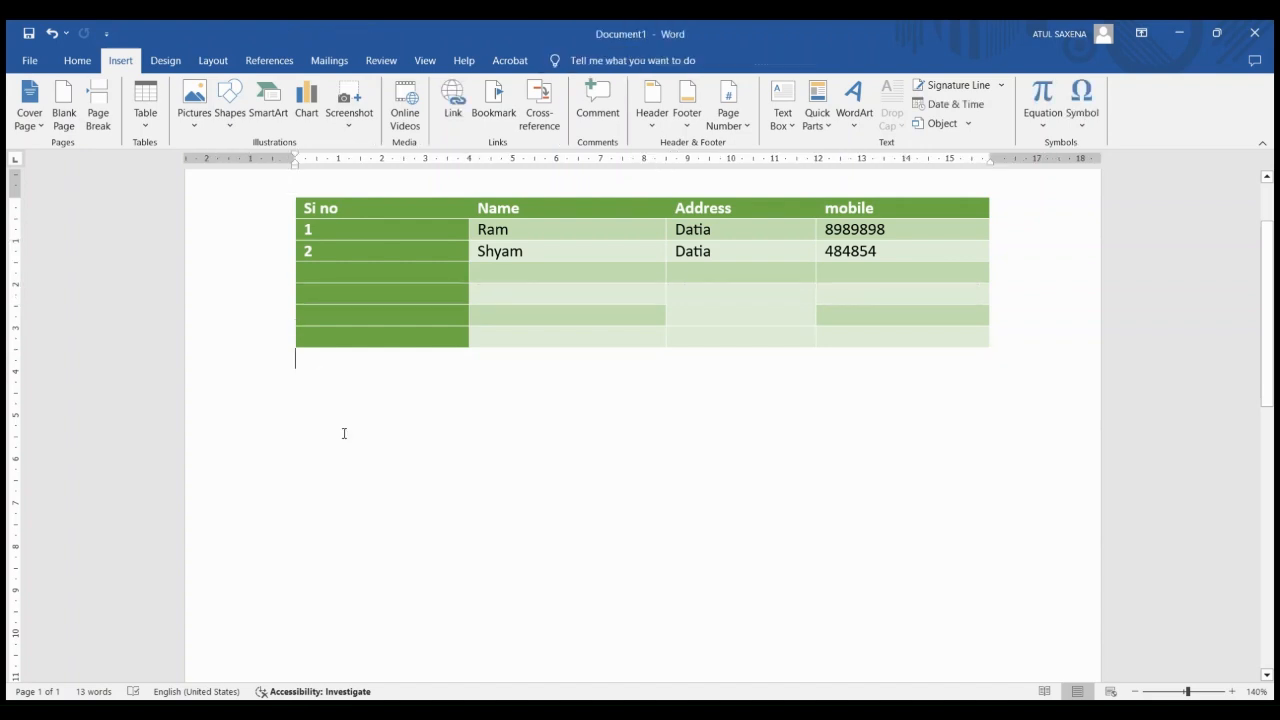
left_click(192, 107)
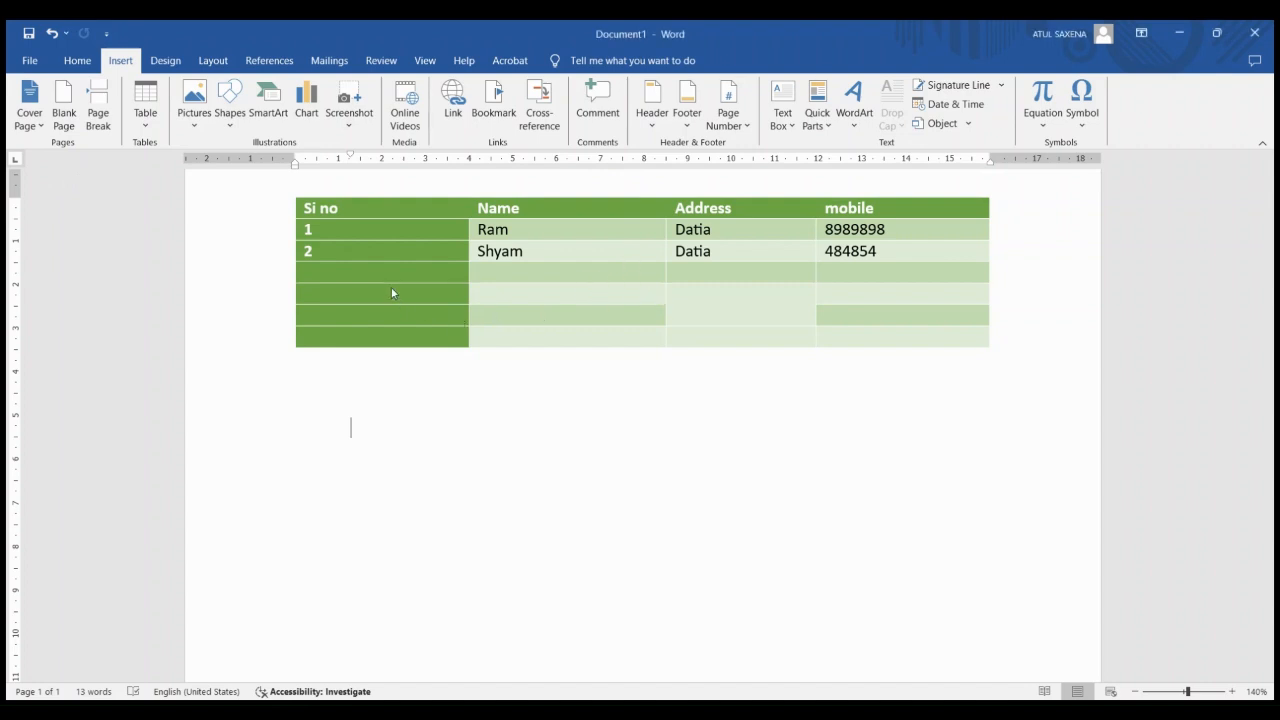
key("ctrl+v")
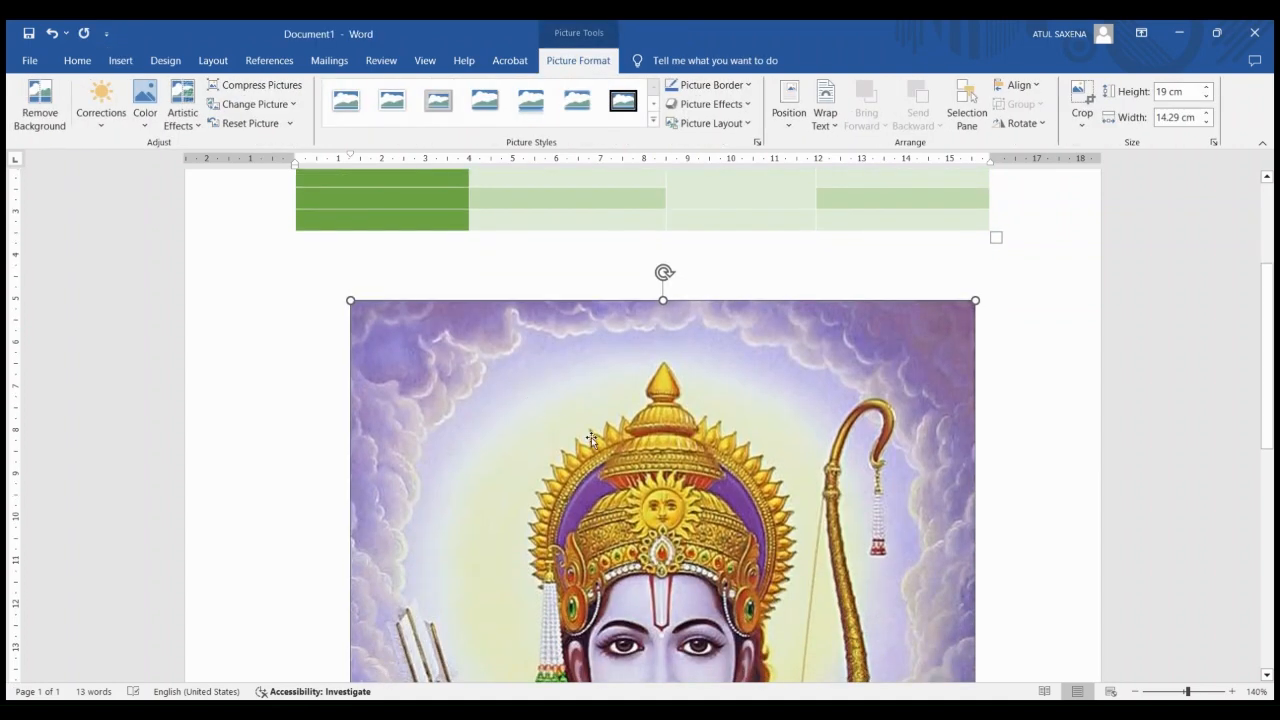
Shrink the picture to about 11.96 cm high by 9 cm wide and apply a thick black frame picture style
left_click_drag(590, 439, 505, 363)
left_click_drag(386, 323, 504, 505)
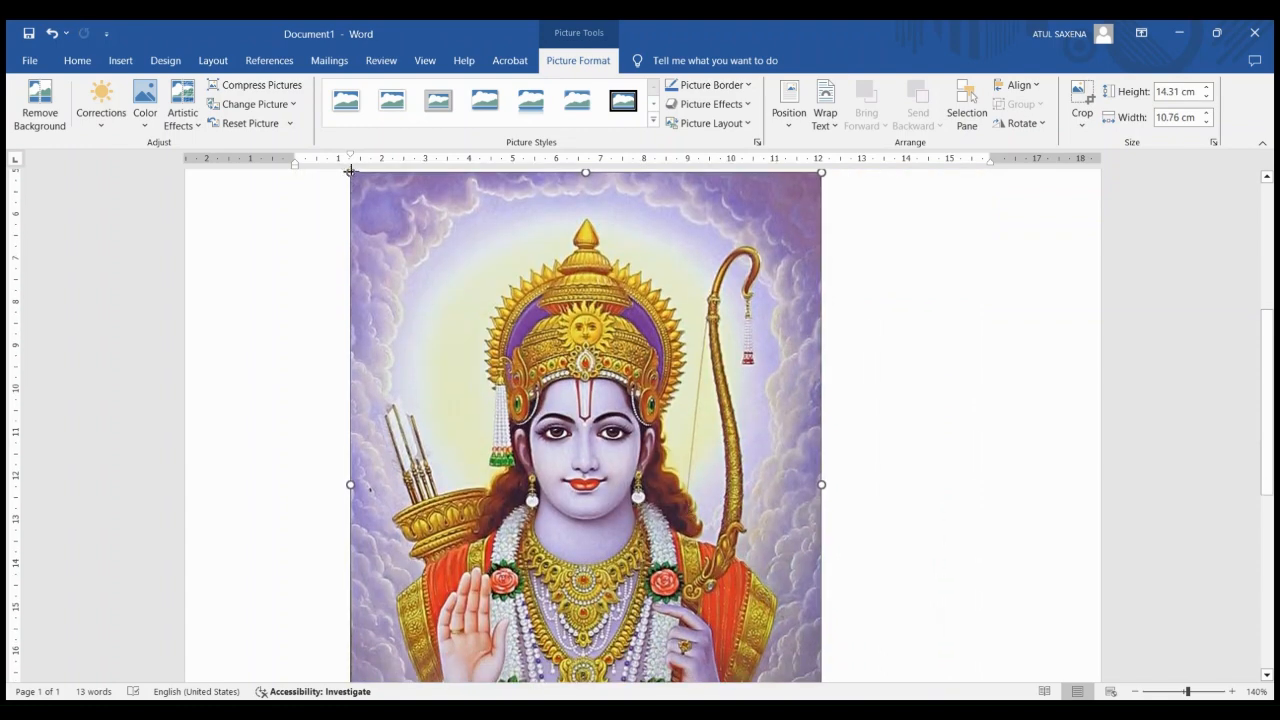
left_click_drag(350, 172, 483, 290)
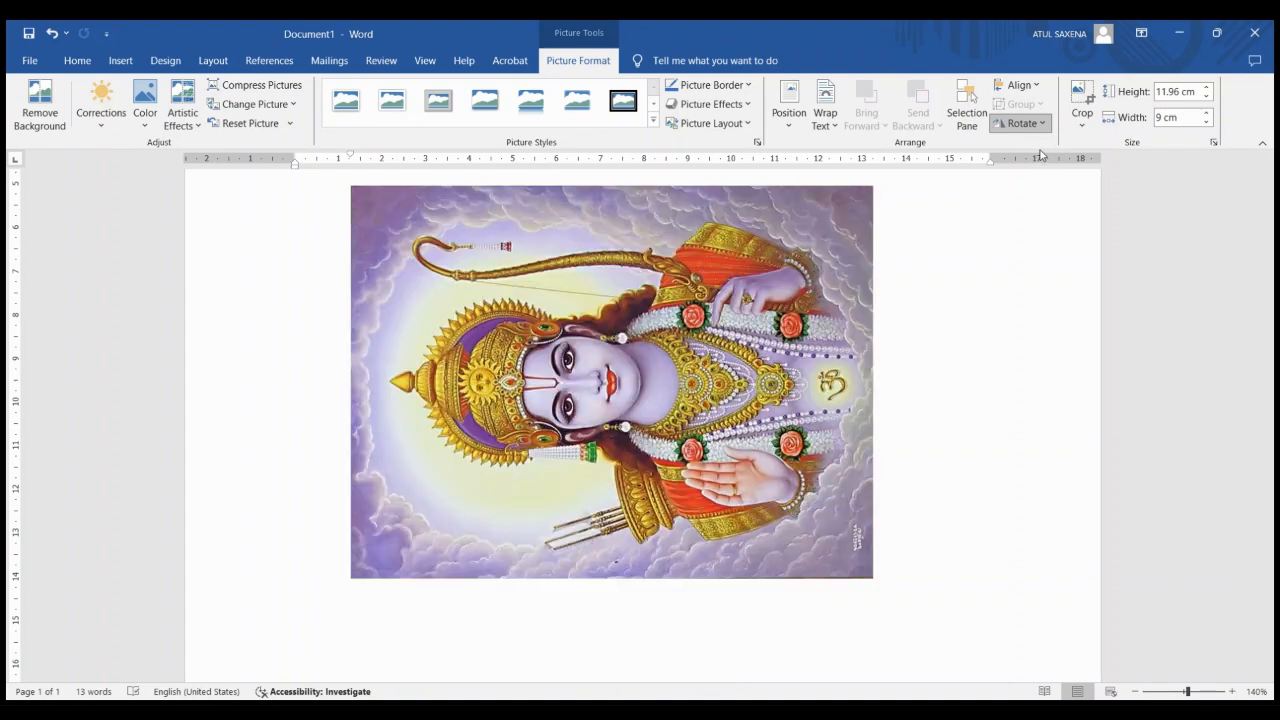
left_click(654, 121)
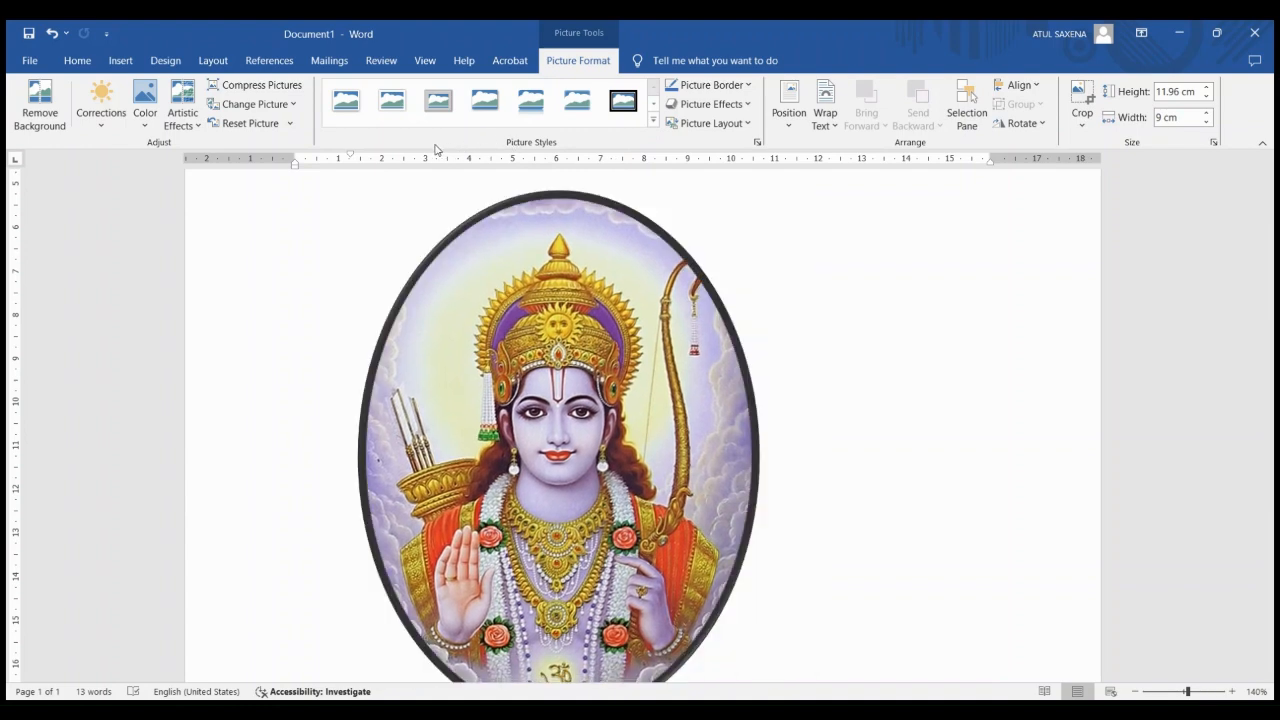
left_click(333, 97)
Delete the framed picture from the document
left_click(115, 61)
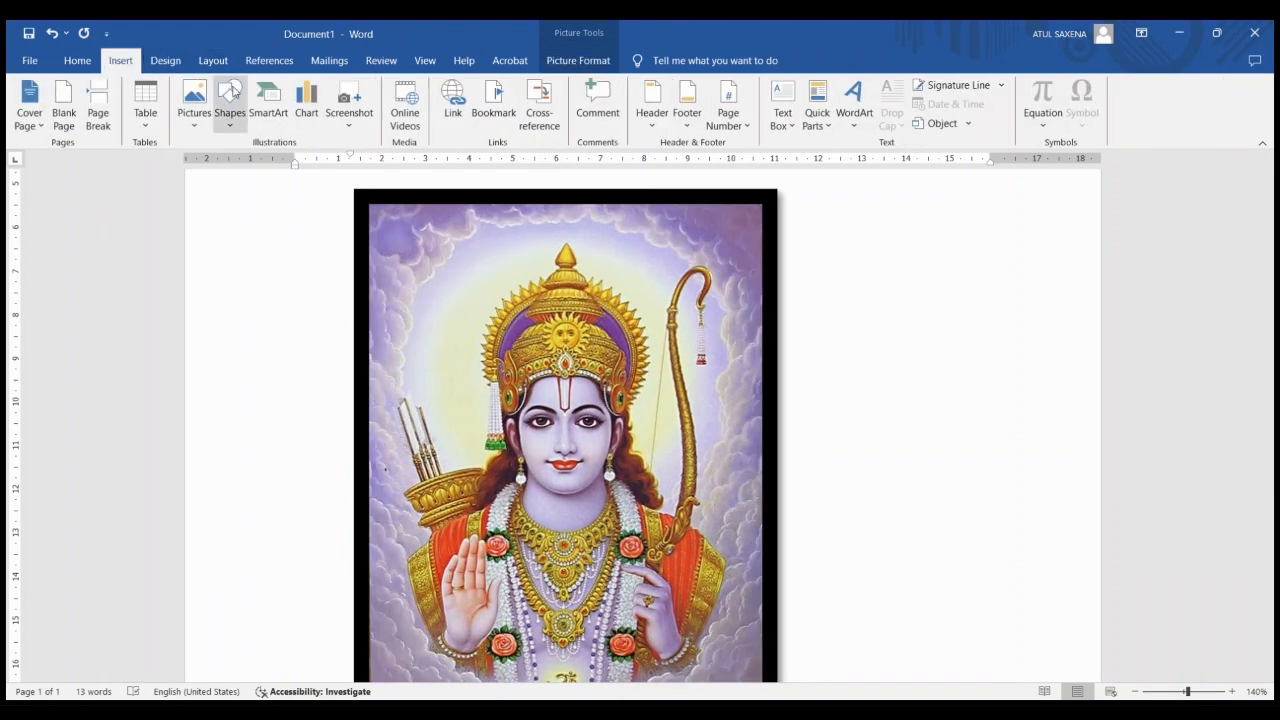
key("Delete")
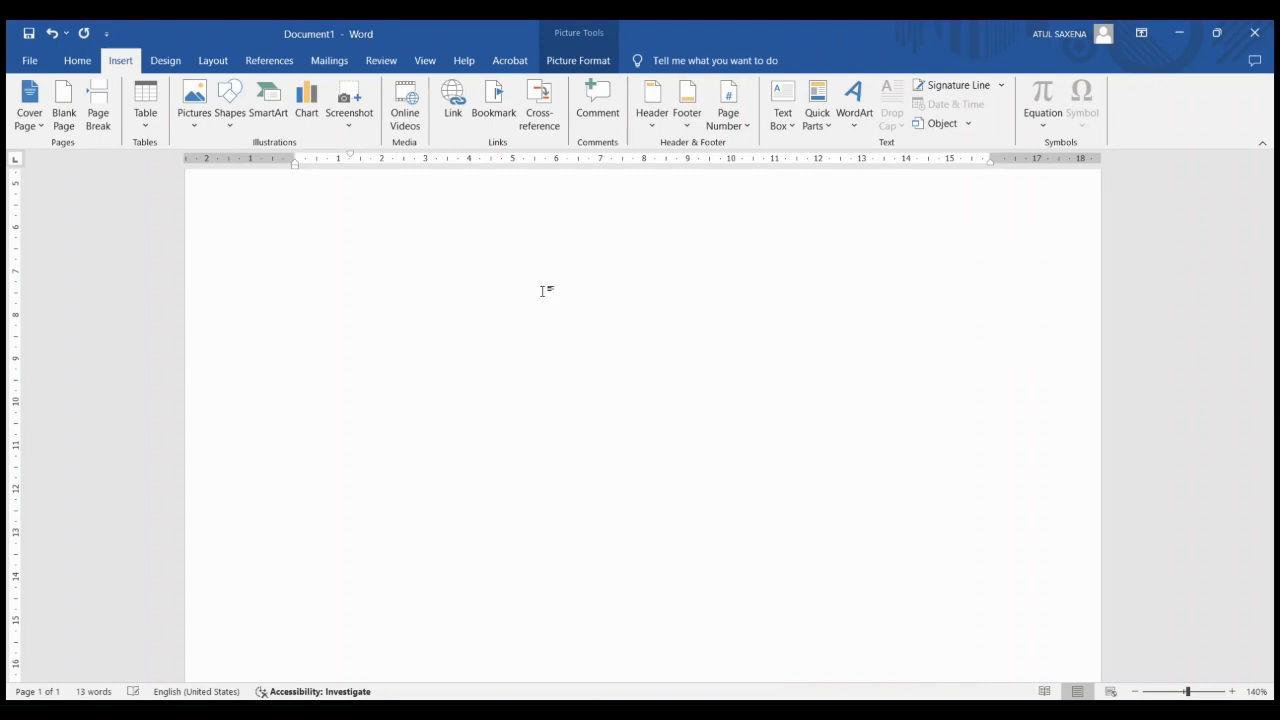
Draw a rounded rectangle about 3.28 cm high by 8.19 cm wide below the table and enter the text "computer" in it
left_click(244, 120)
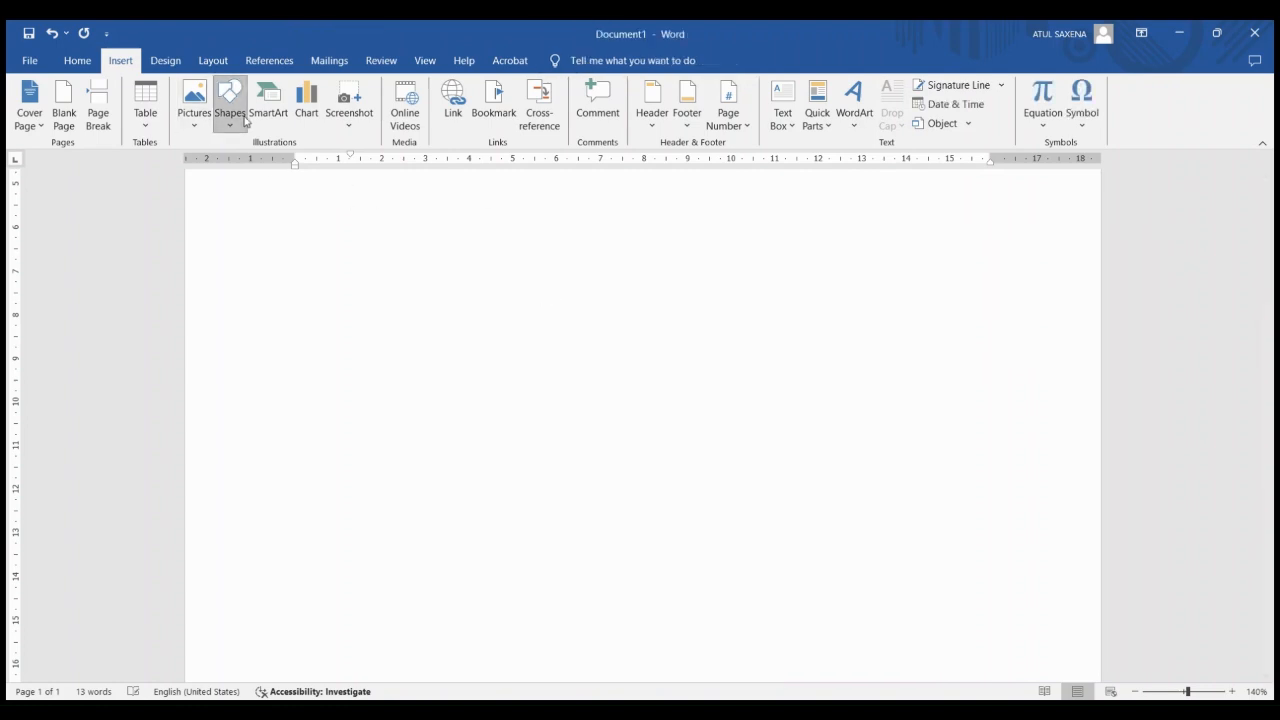
left_click(297, 167)
left_click_drag(446, 208, 803, 351)
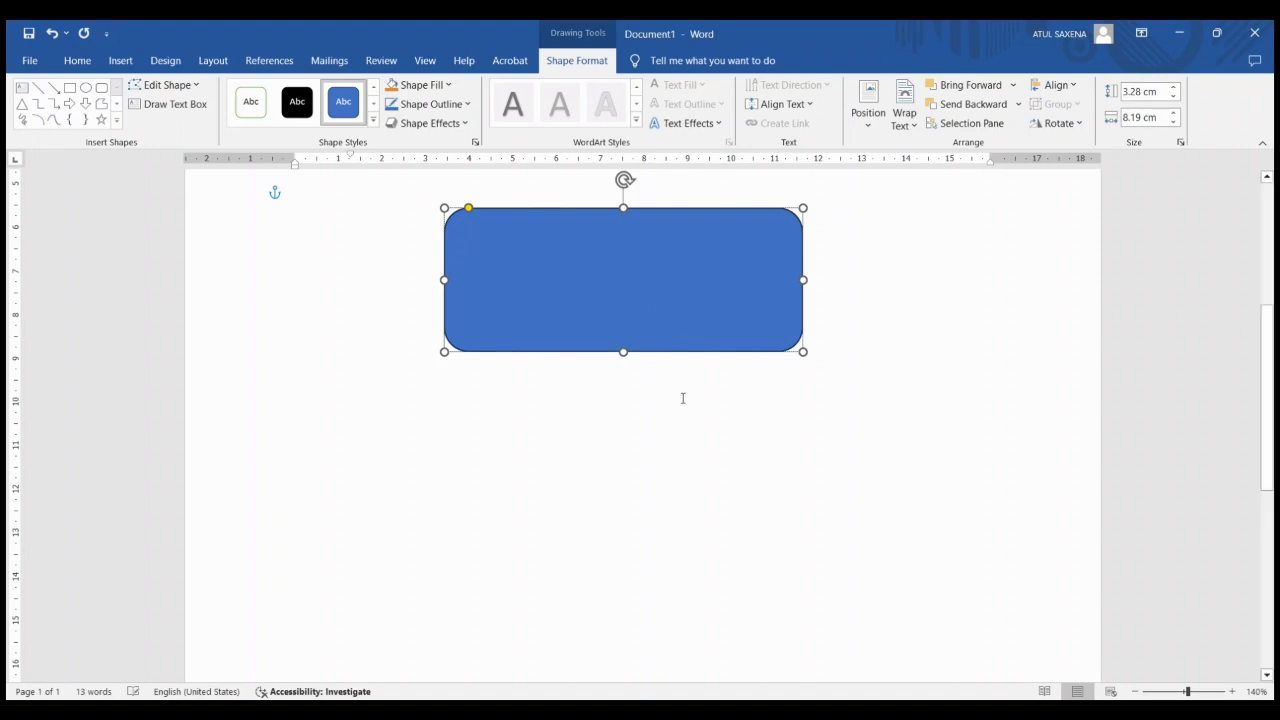
type("computer")
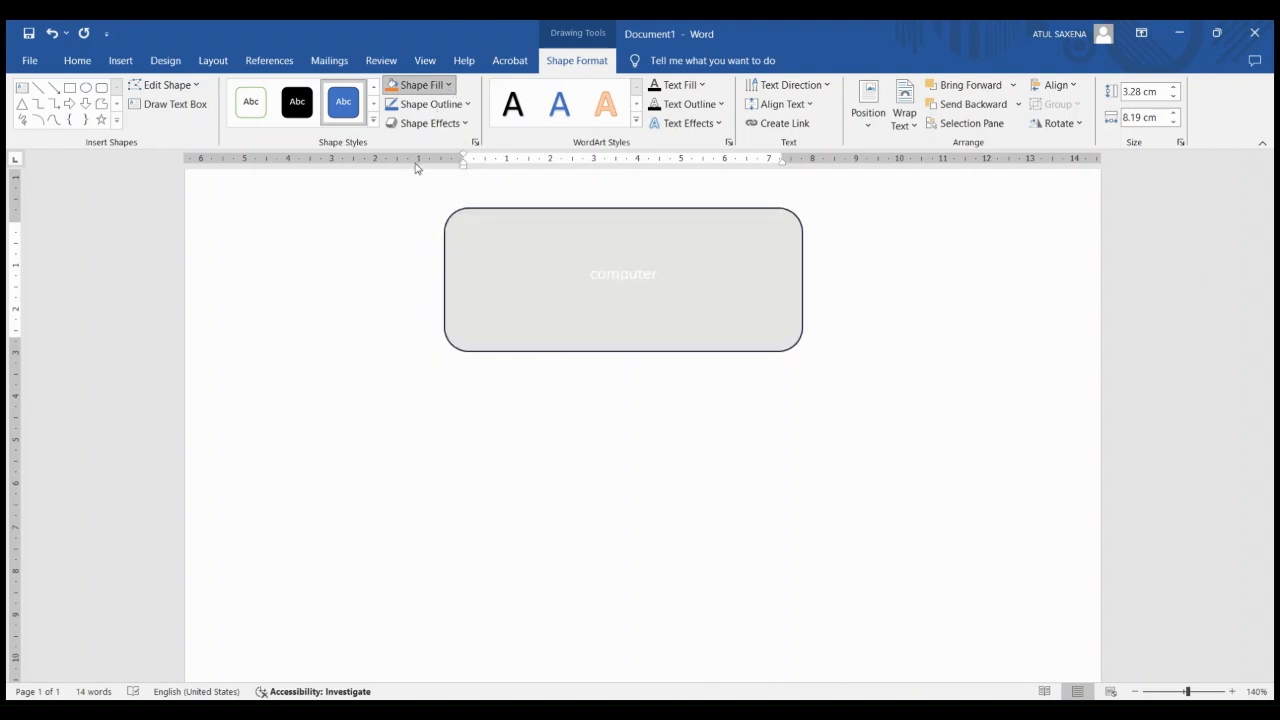
Fill the rounded rectangle with light grey and choose a text fill colour for its text
left_click(395, 193)
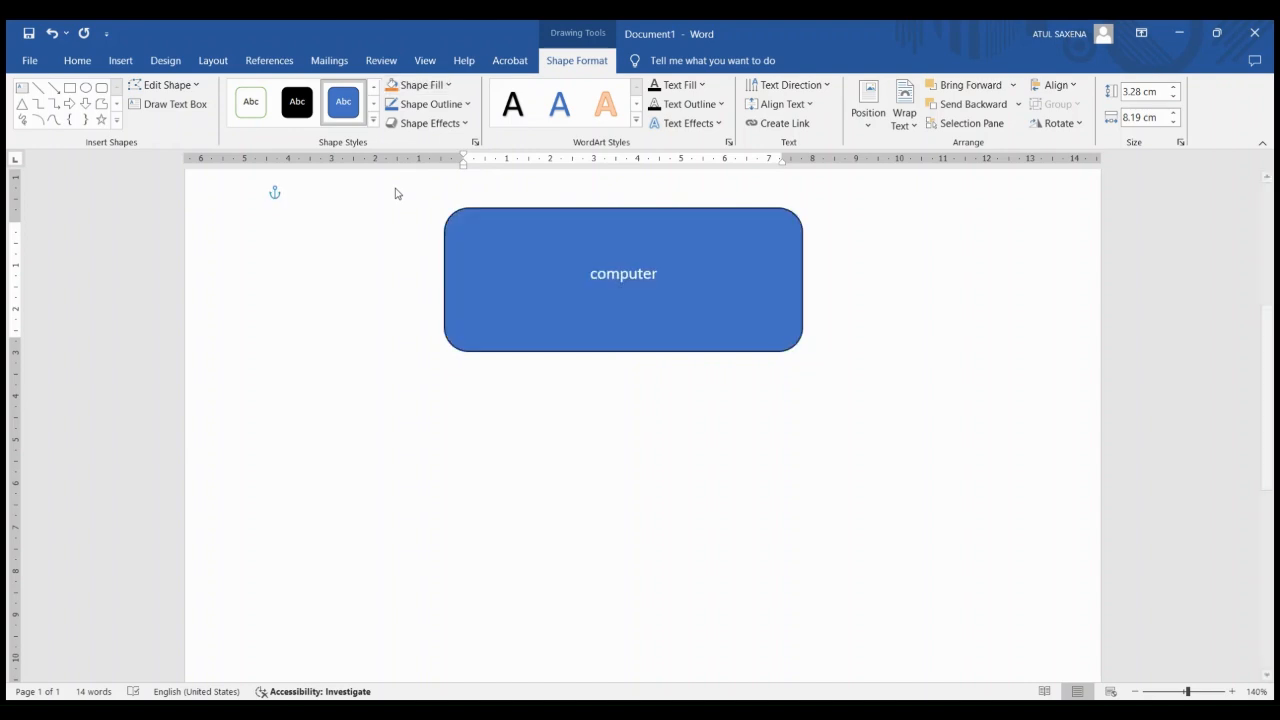
left_click(686, 94)
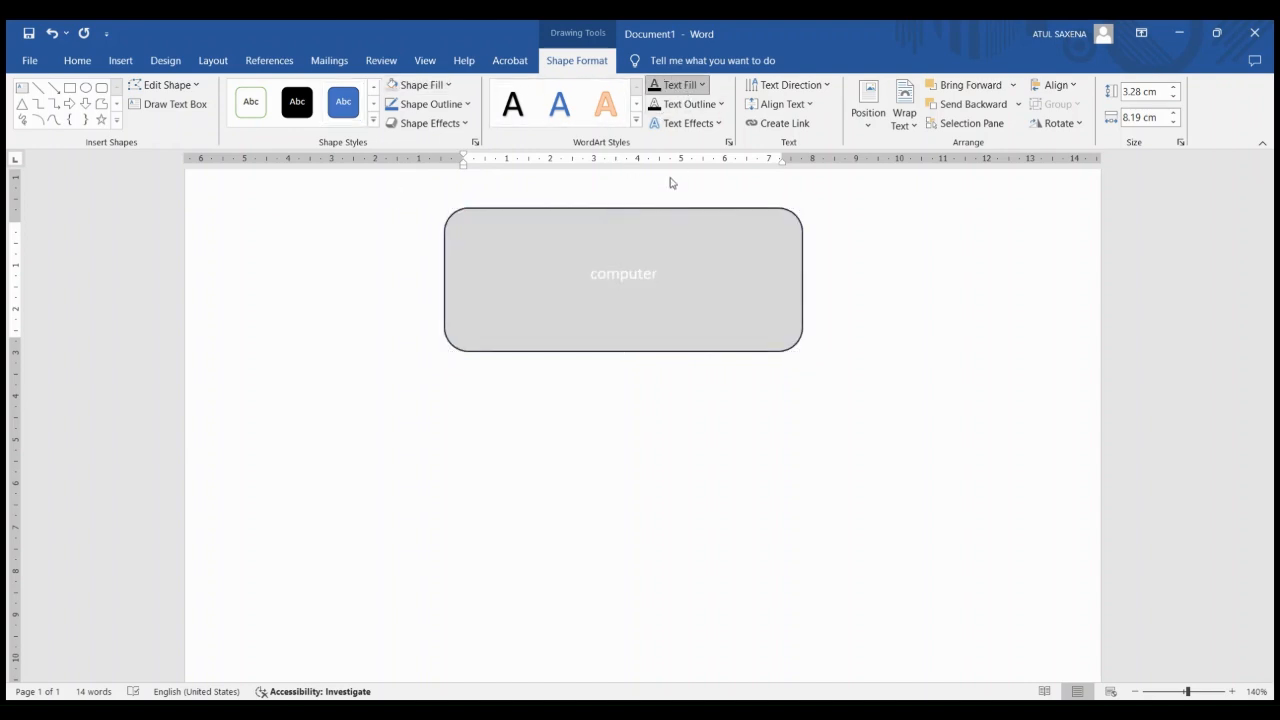
left_click(724, 183)
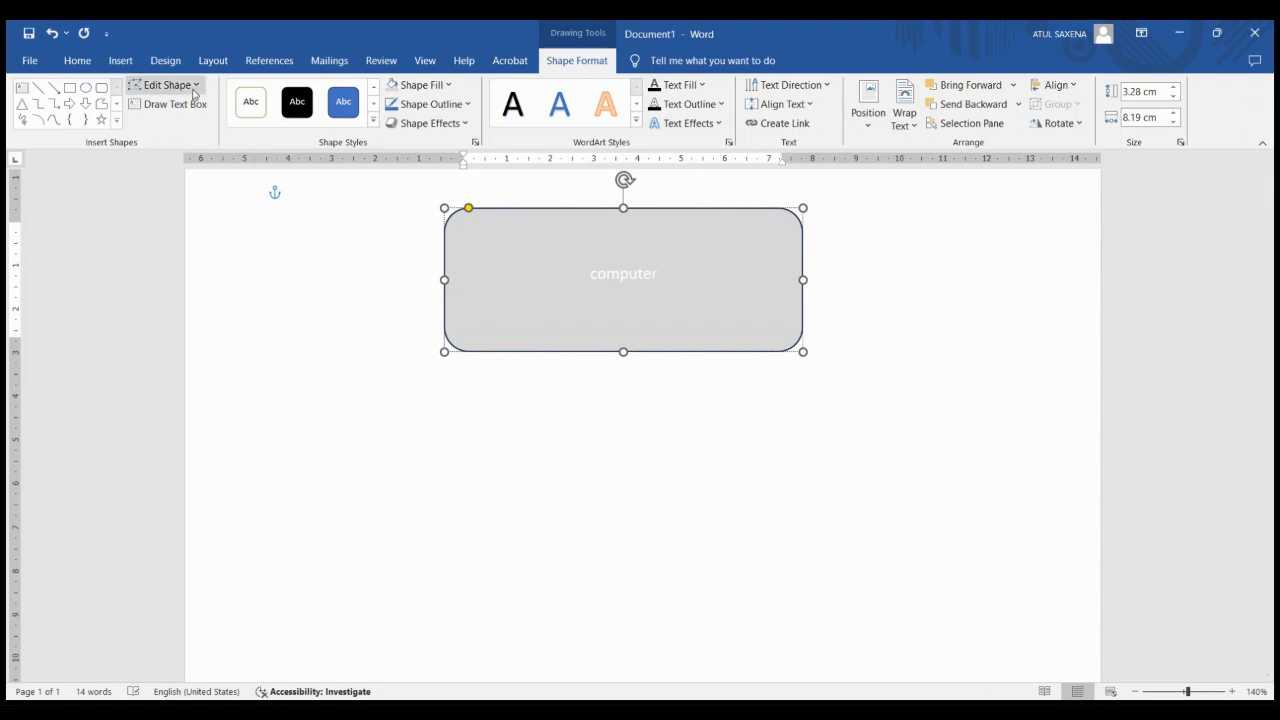
Delete the grey rounded rectangle together with its text
left_click(121, 64)
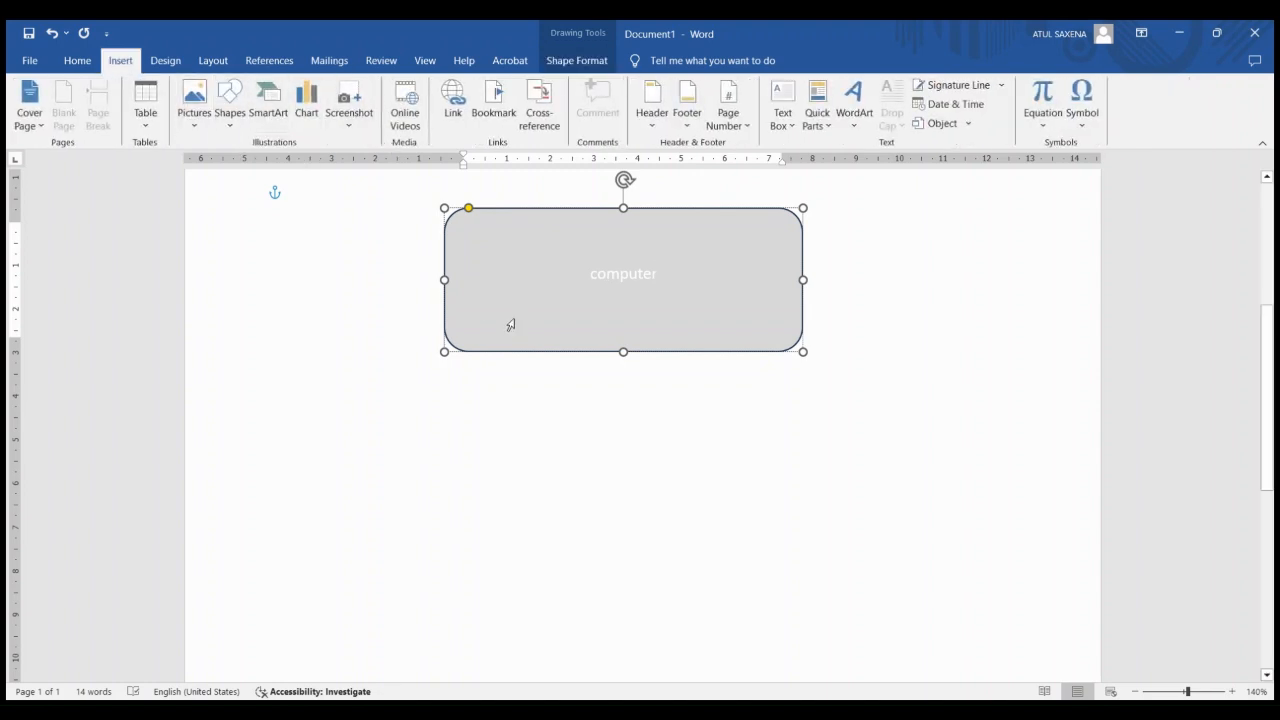
left_click(539, 346)
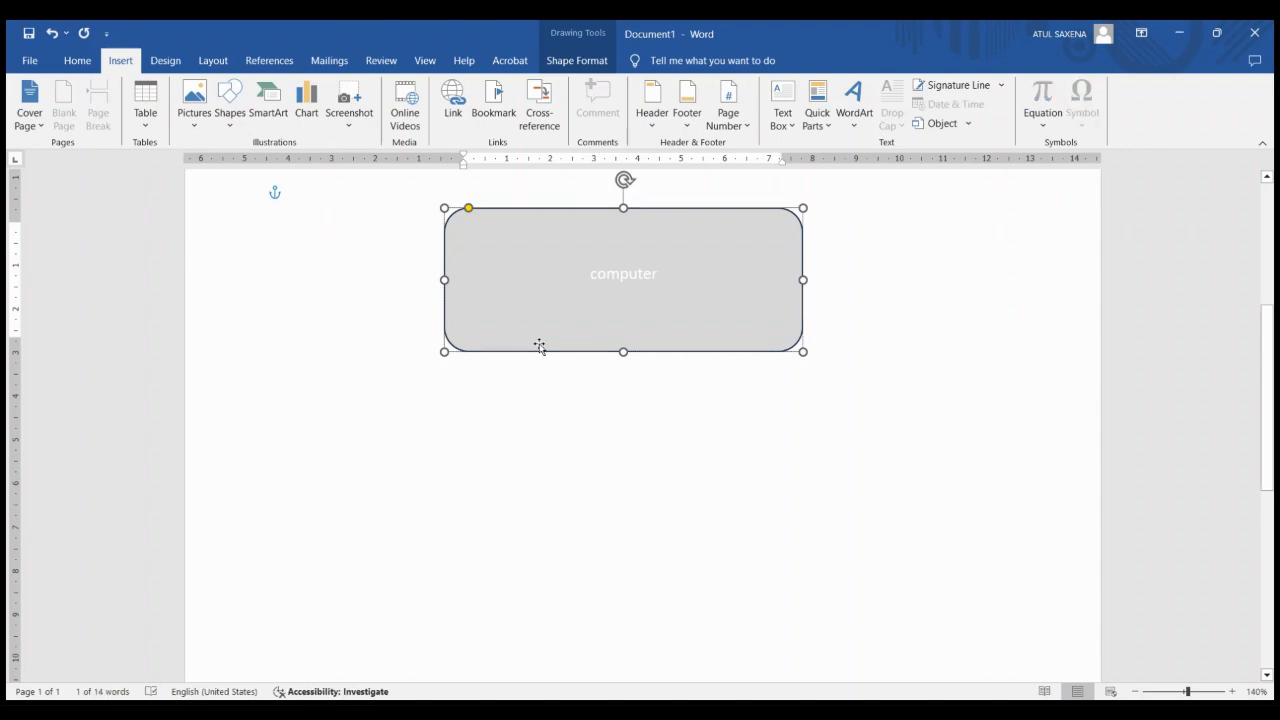
key("Delete")
Start inserting a SmartArt graphic below the table
left_click(267, 104)
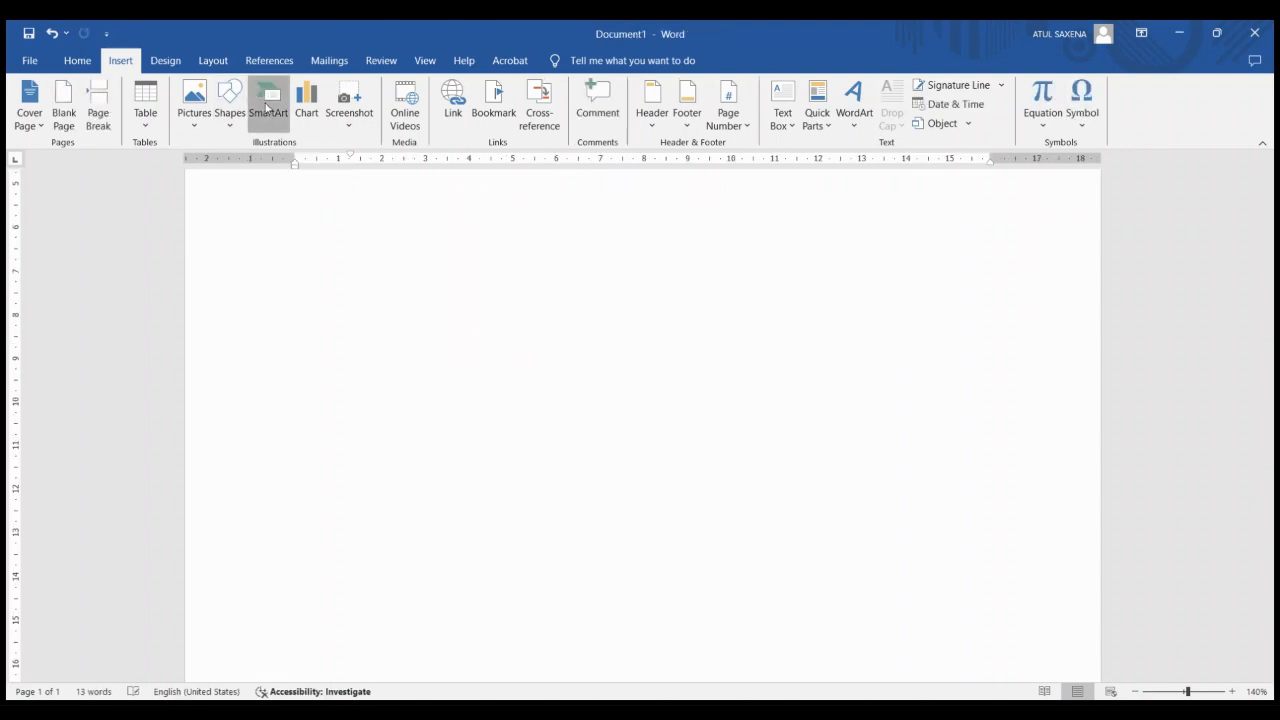
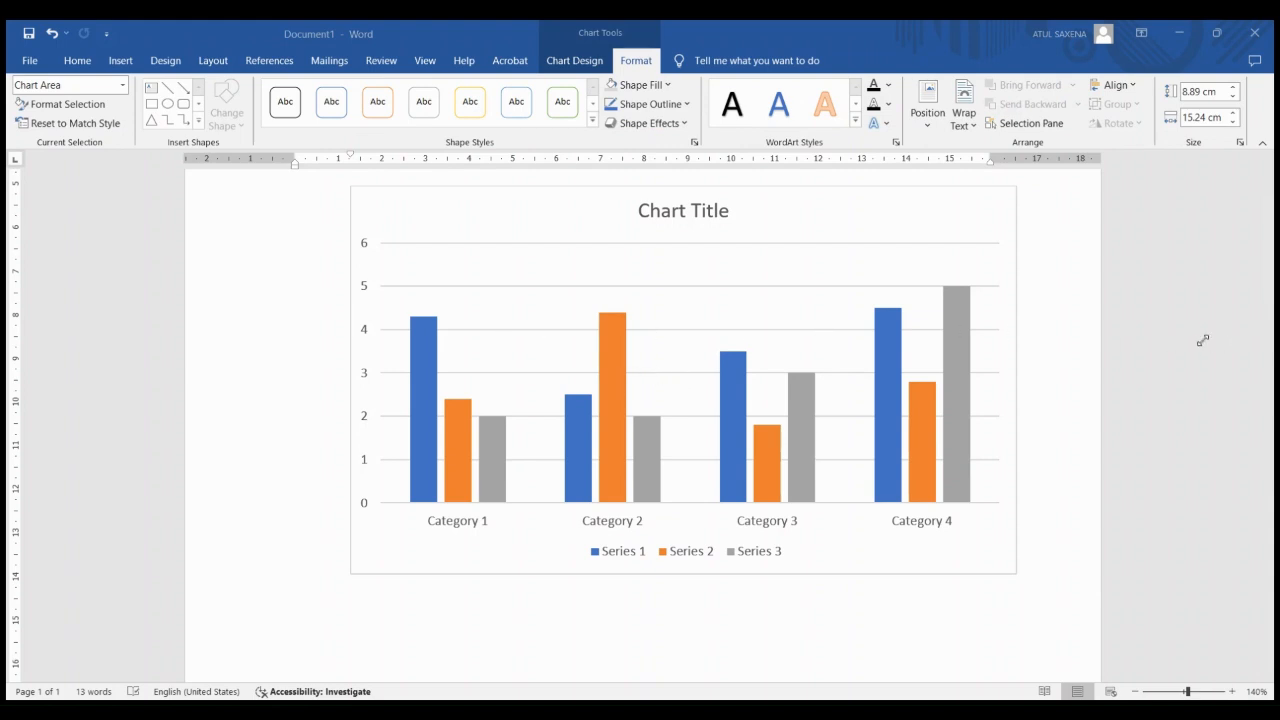
Delete the clustered column chart below the table
left_click(770, 345)
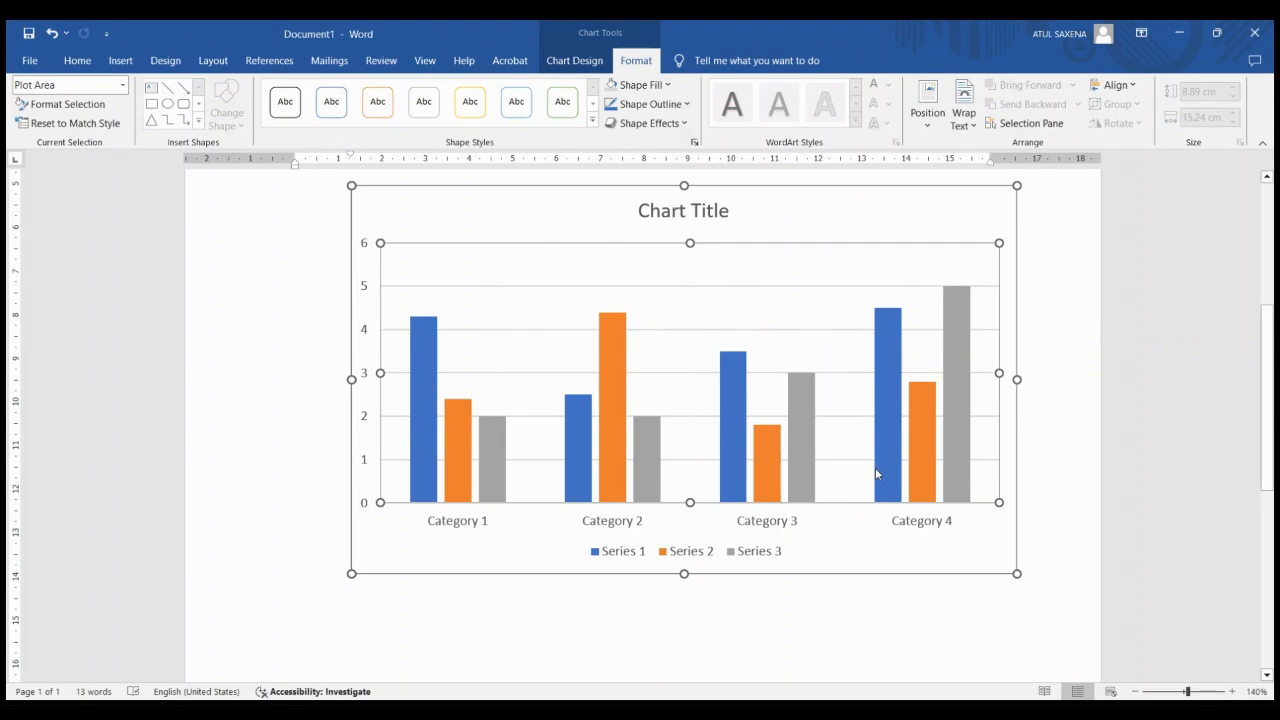
key("Escape")
key("Delete")
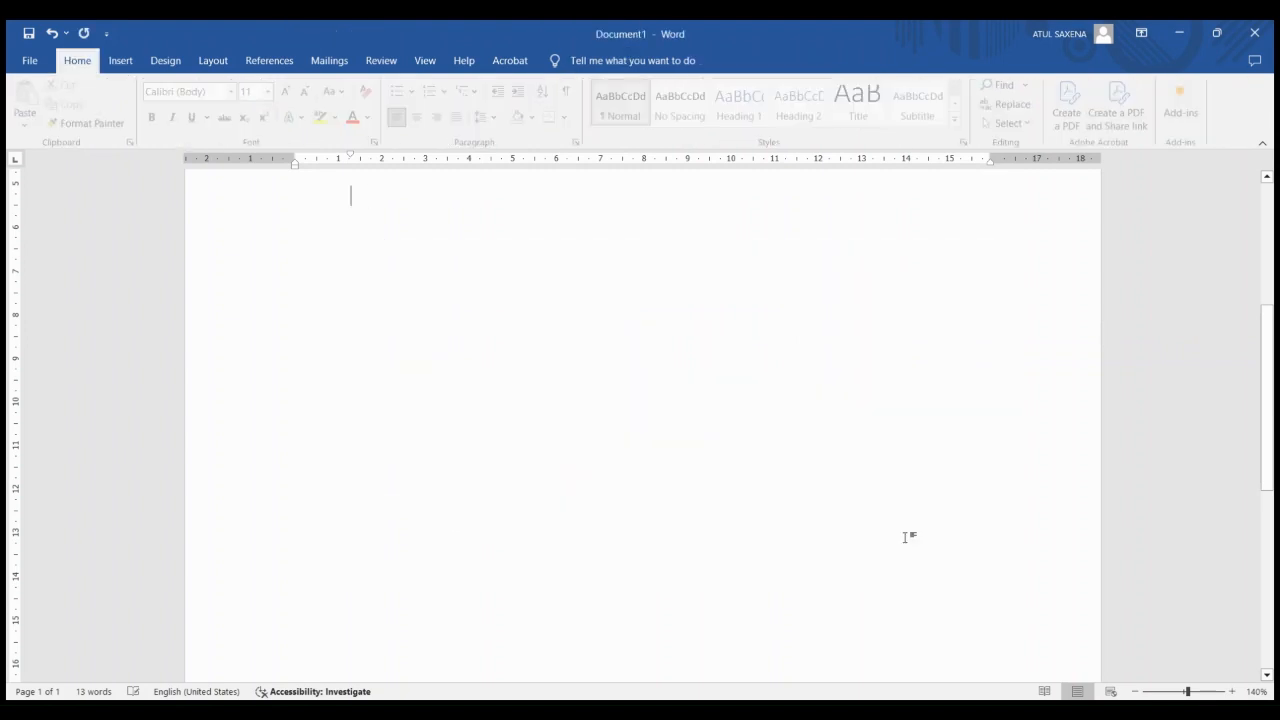
Insert a screen clipping of the desktop icons, about 8.18 cm high by 15.92 cm wide, and delete it again
left_click(121, 61)
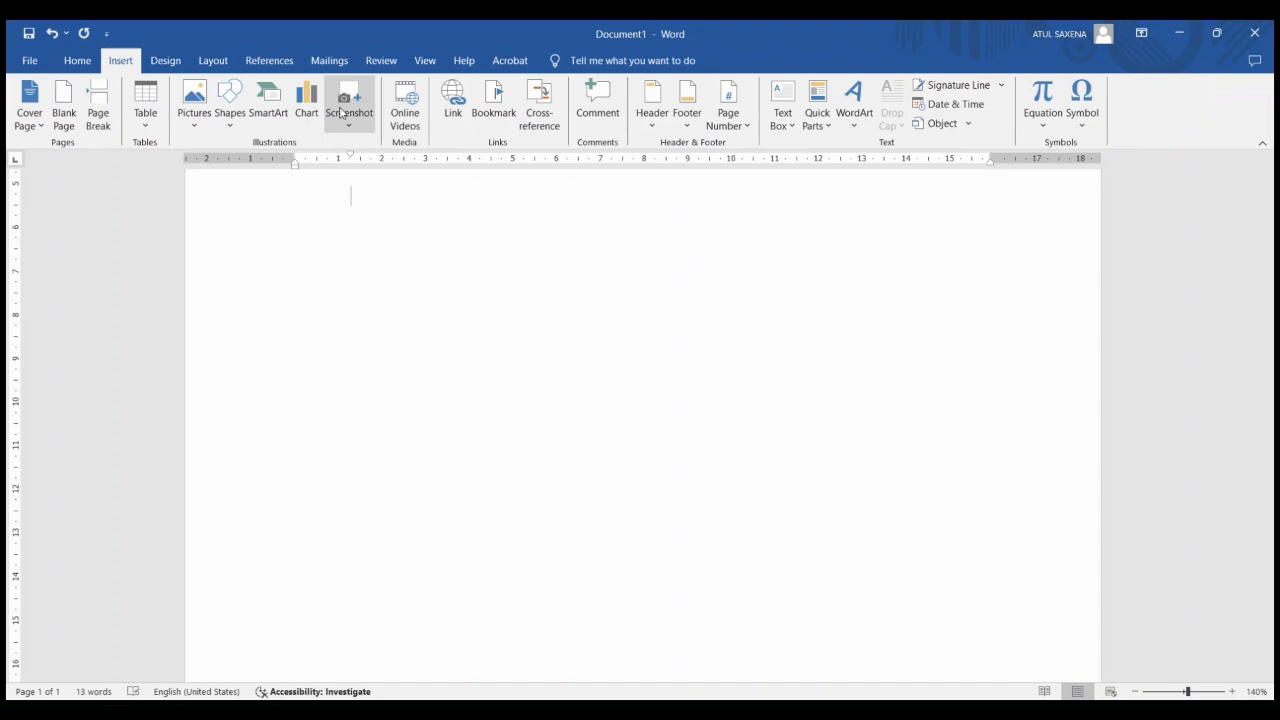
left_click(341, 112)
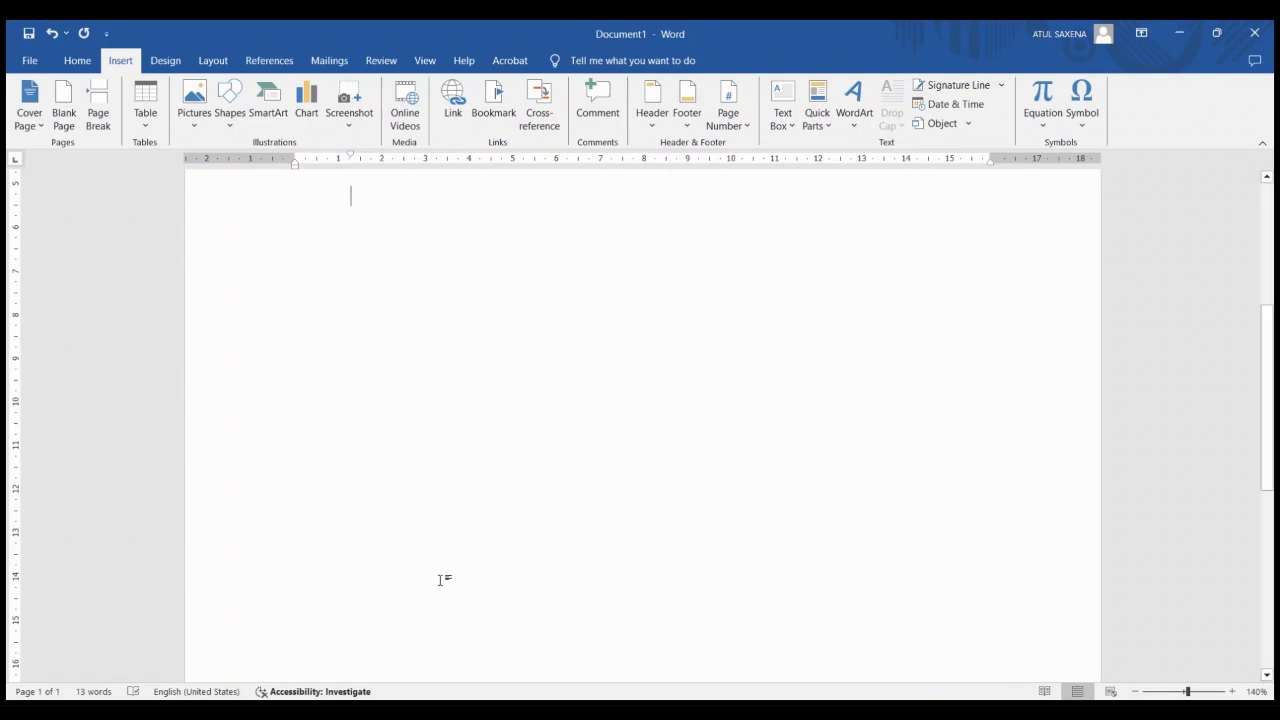
left_click(348, 94)
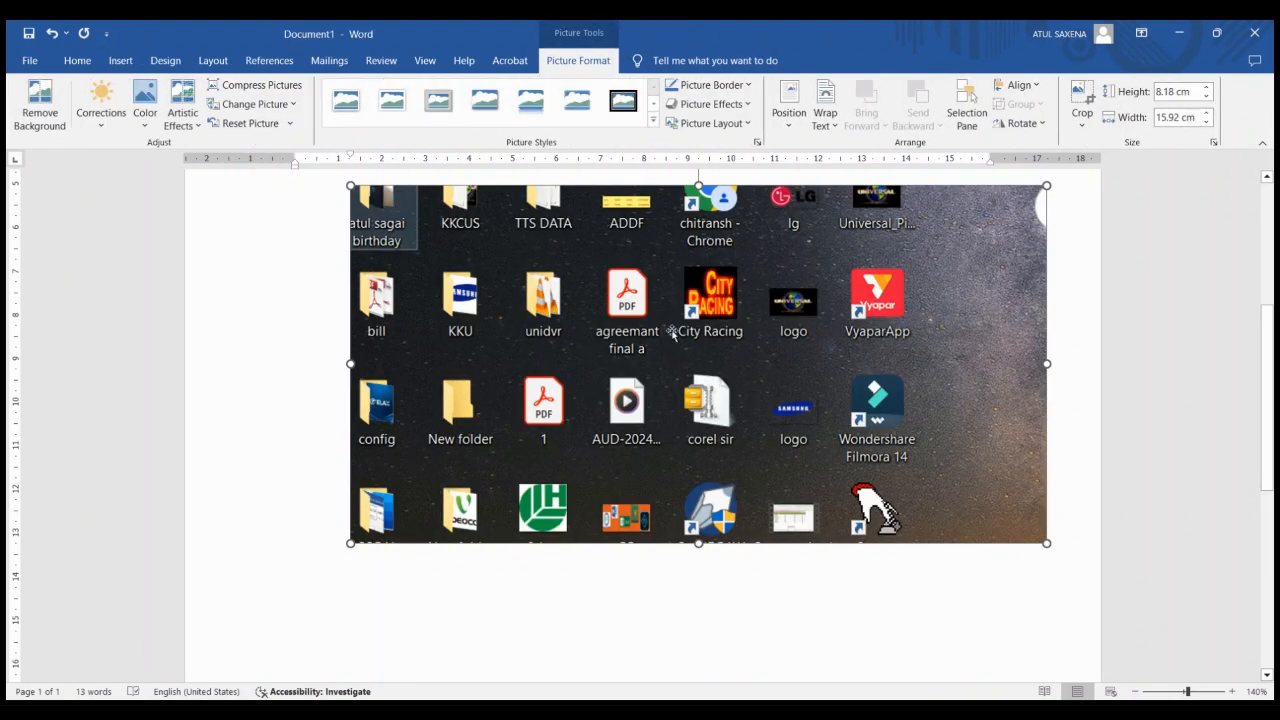
left_click_drag(594, 323, 452, 400)
key("Delete")
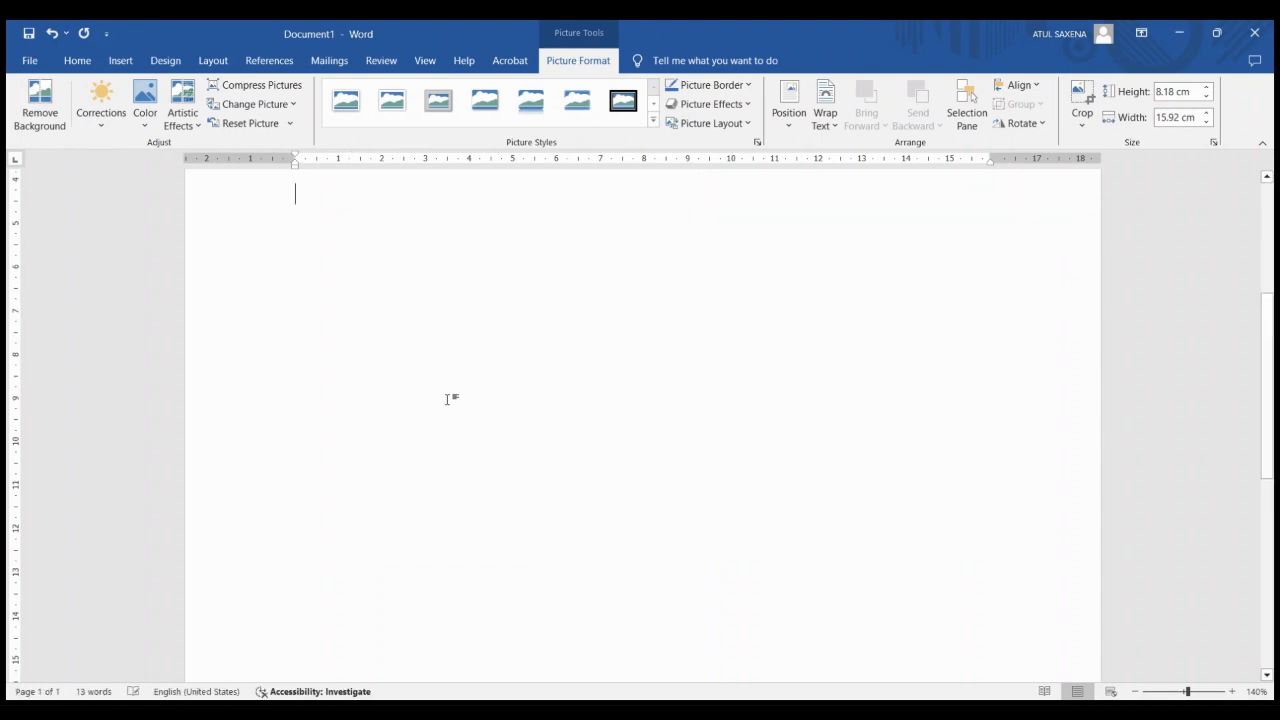
Insert an online video about the Excel student result sheet below the table and delete it again
left_click(133, 64)
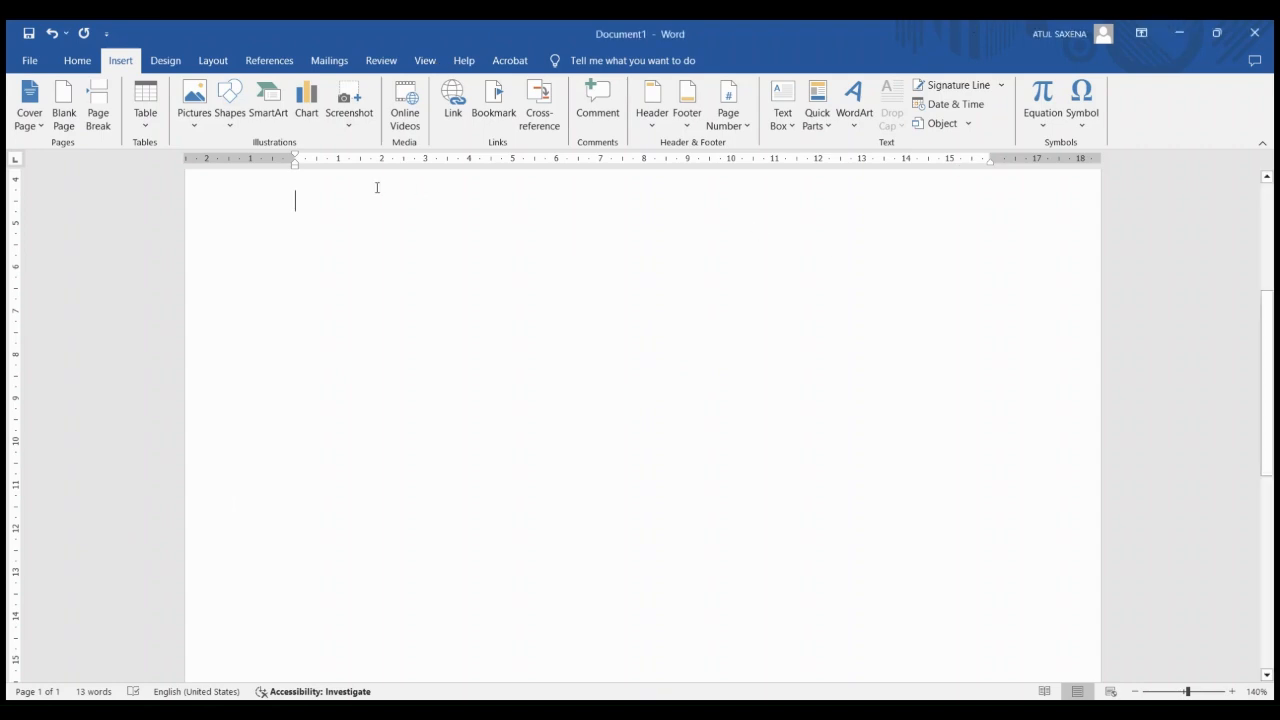
left_click(415, 97)
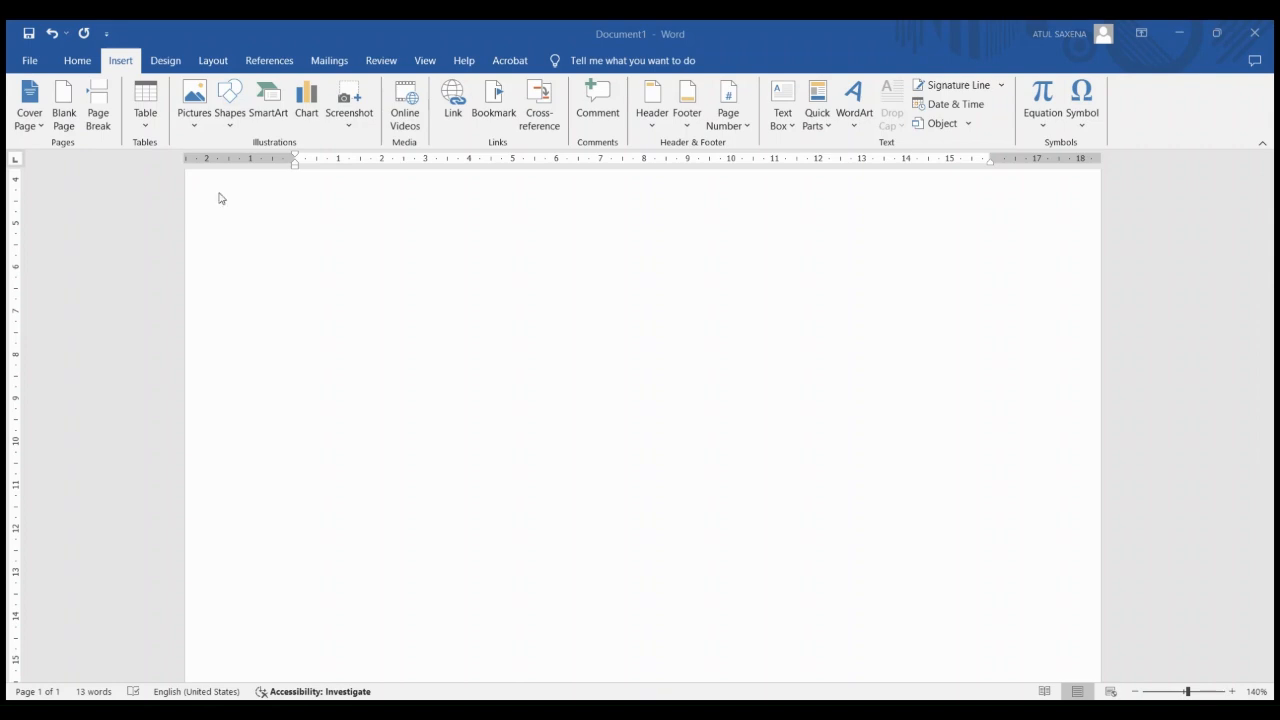
left_click(977, 592)
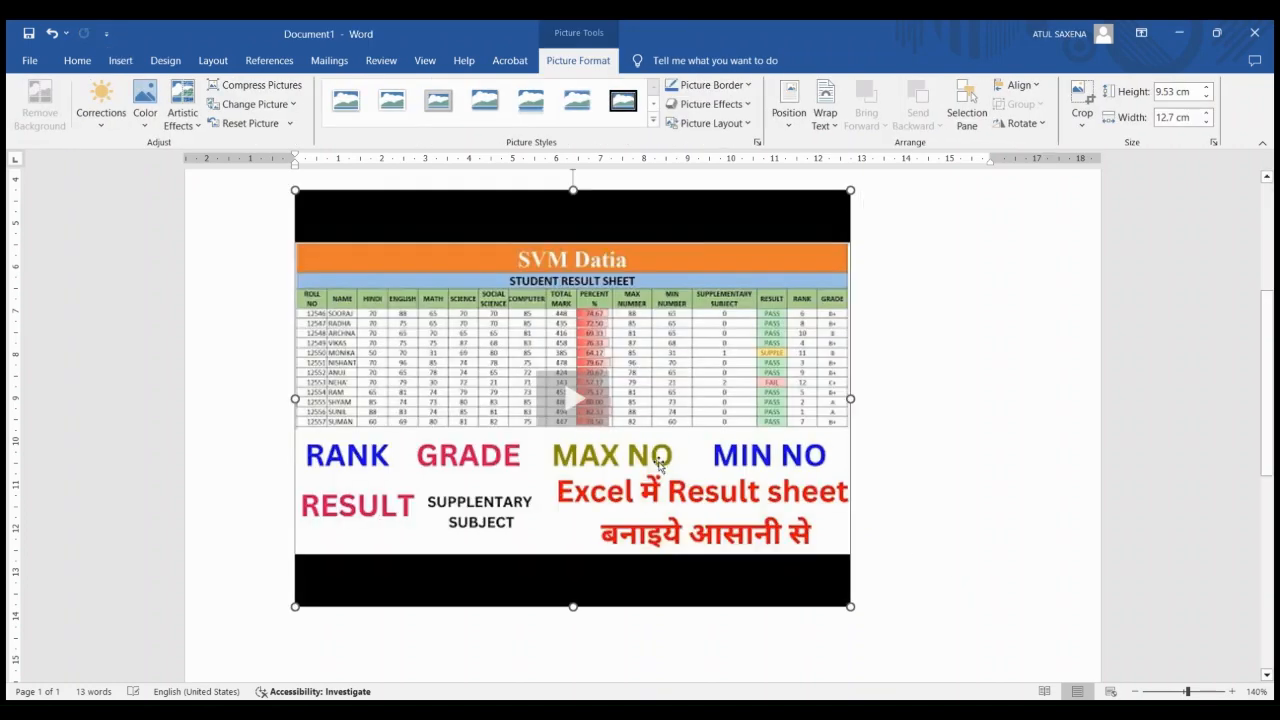
key("Delete")
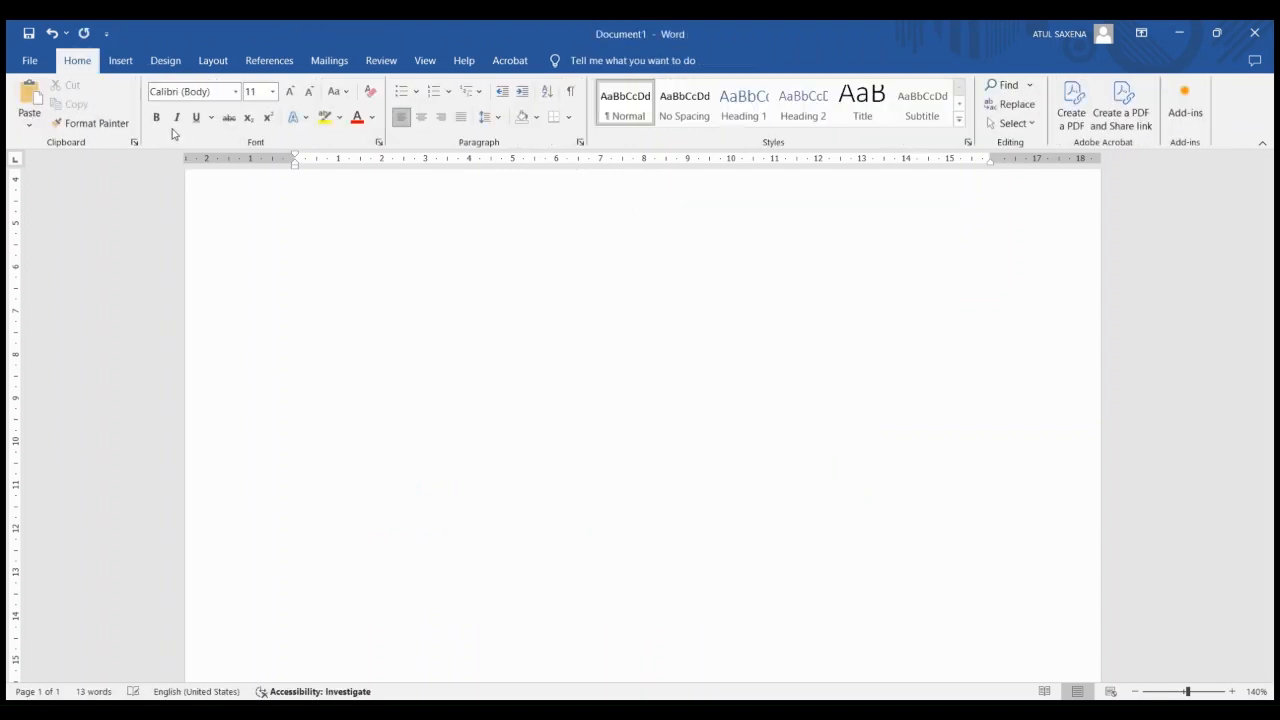
Enter the text "cctv" below the table as a hyperlink and follow the link
left_click(165, 62)
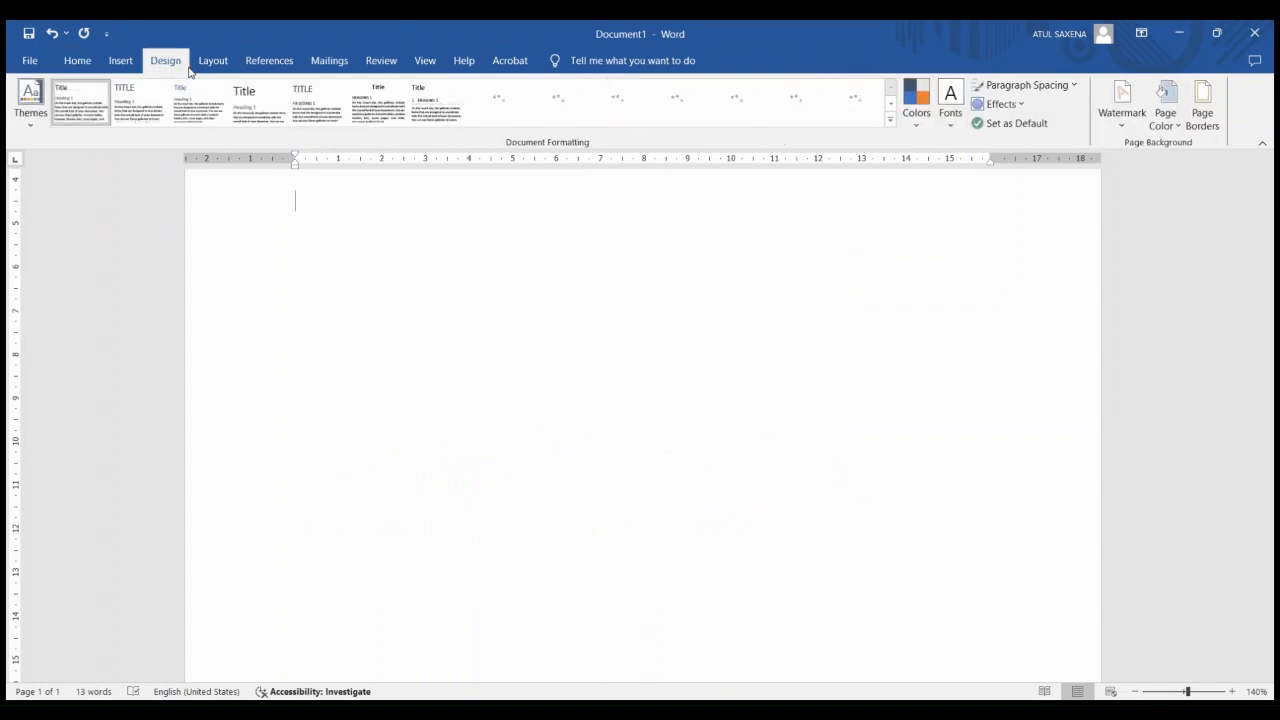
left_click(117, 61)
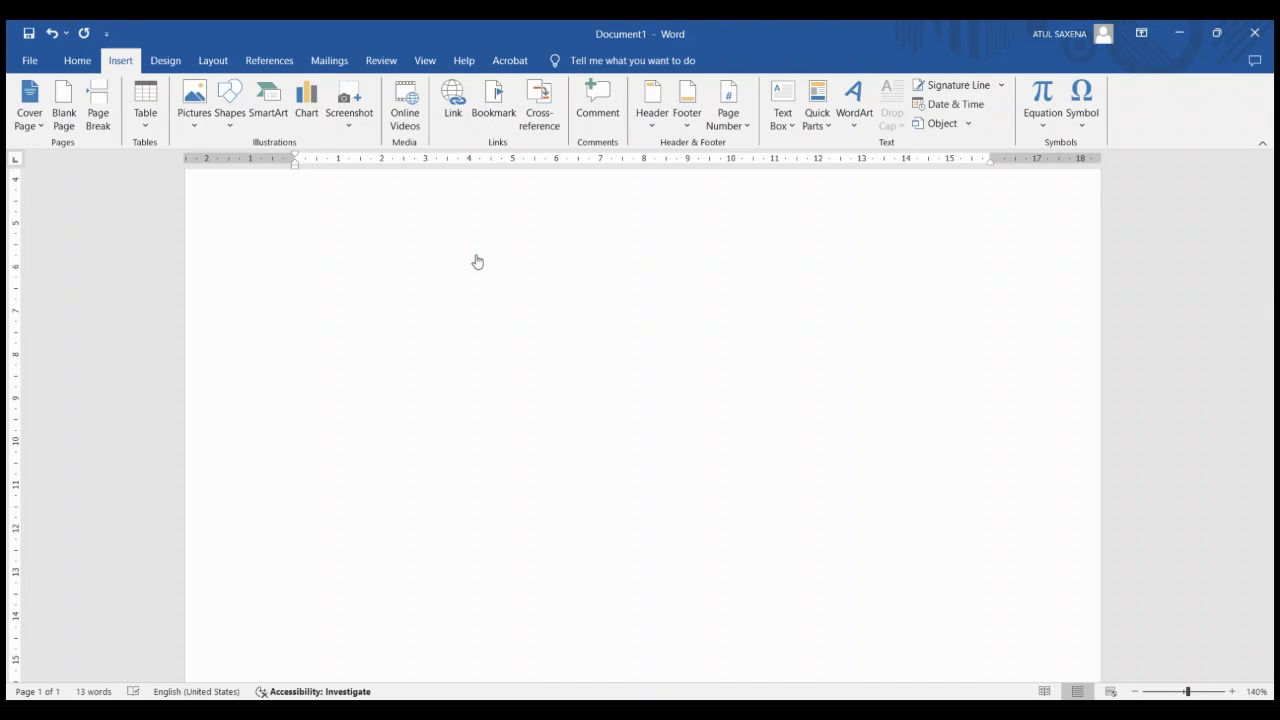
type("cctv")
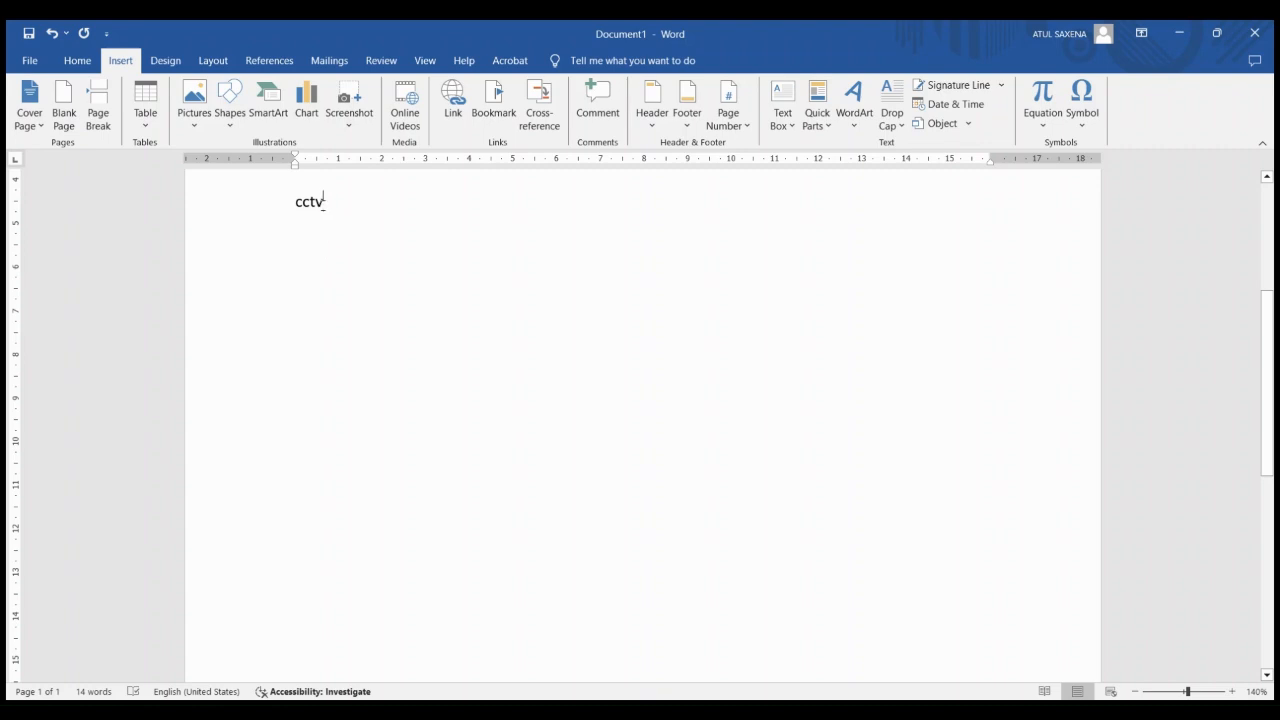
left_click(275, 204)
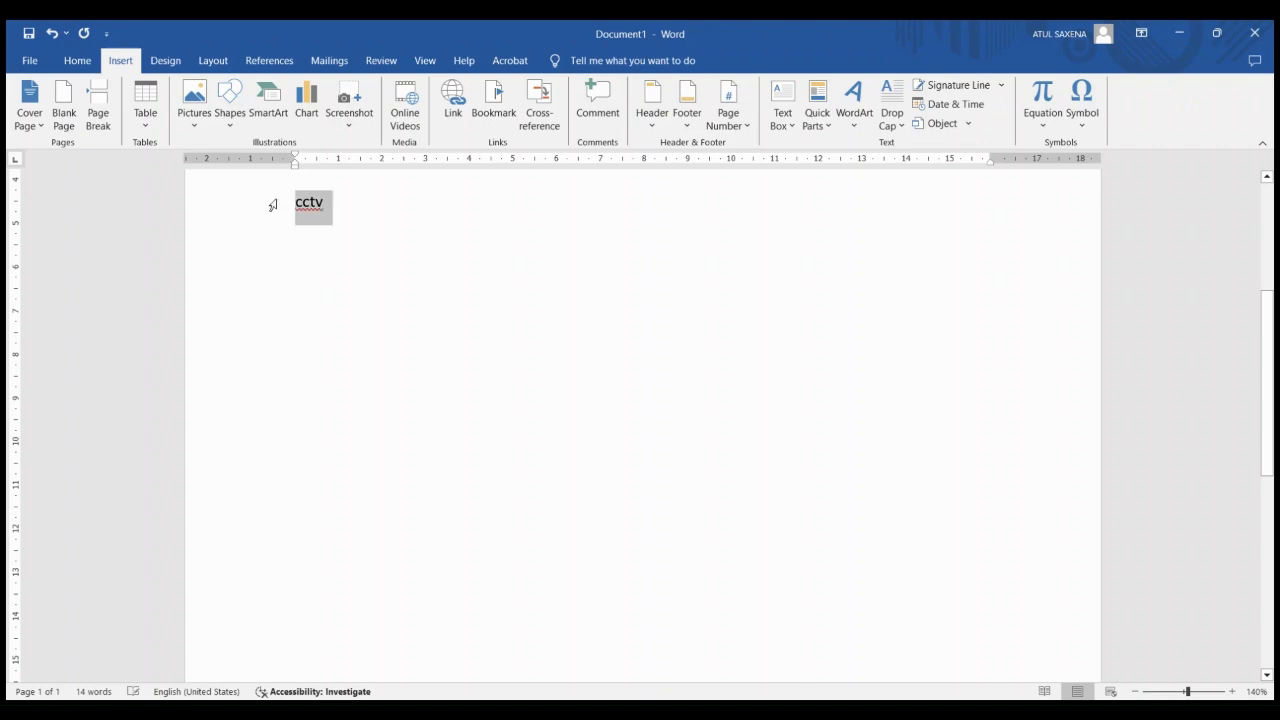
left_click(443, 100)
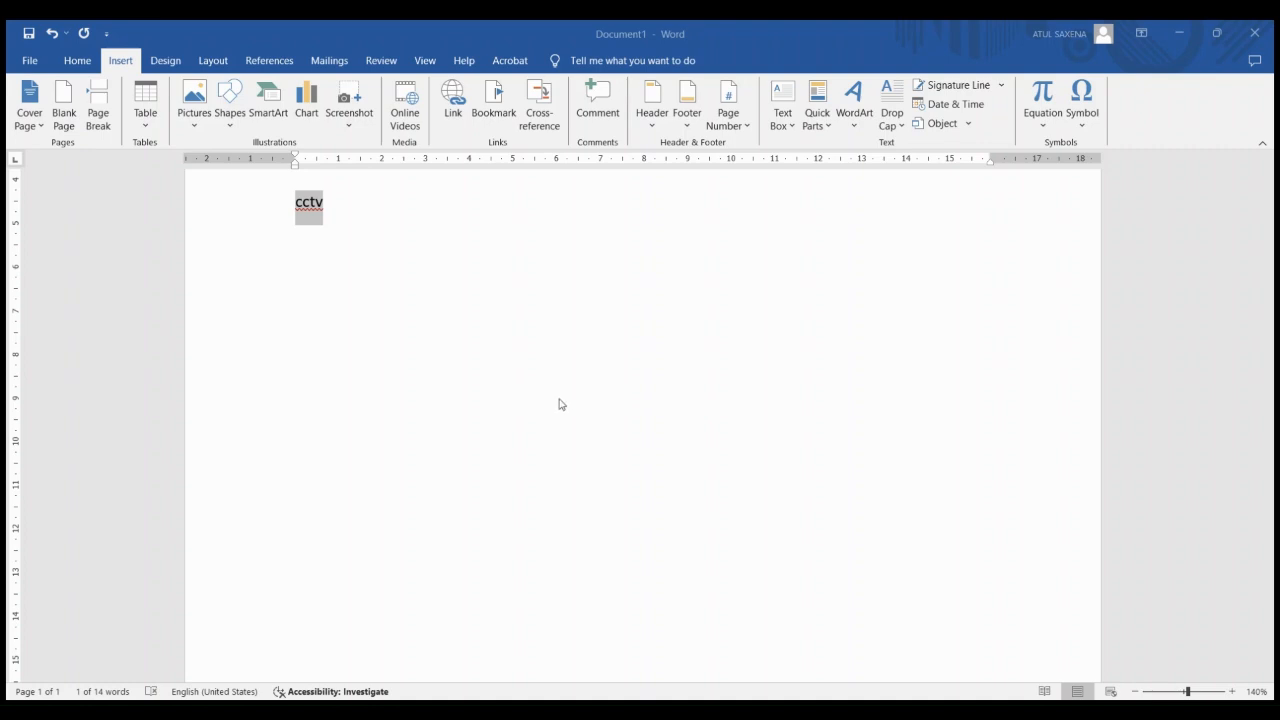
left_click(812, 466)
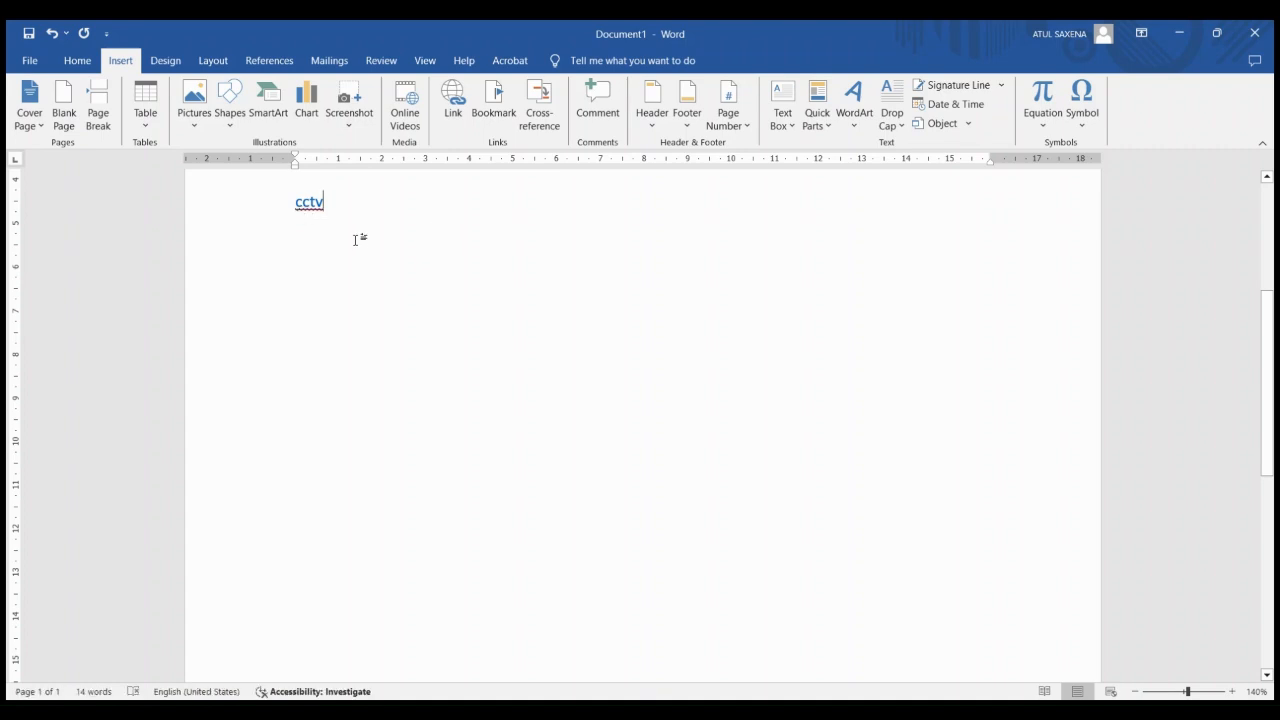
left_click(309, 204, "ctrl")
Generate sample paragraphs on a new line under the "cctv" link with =rand()
key("Return")
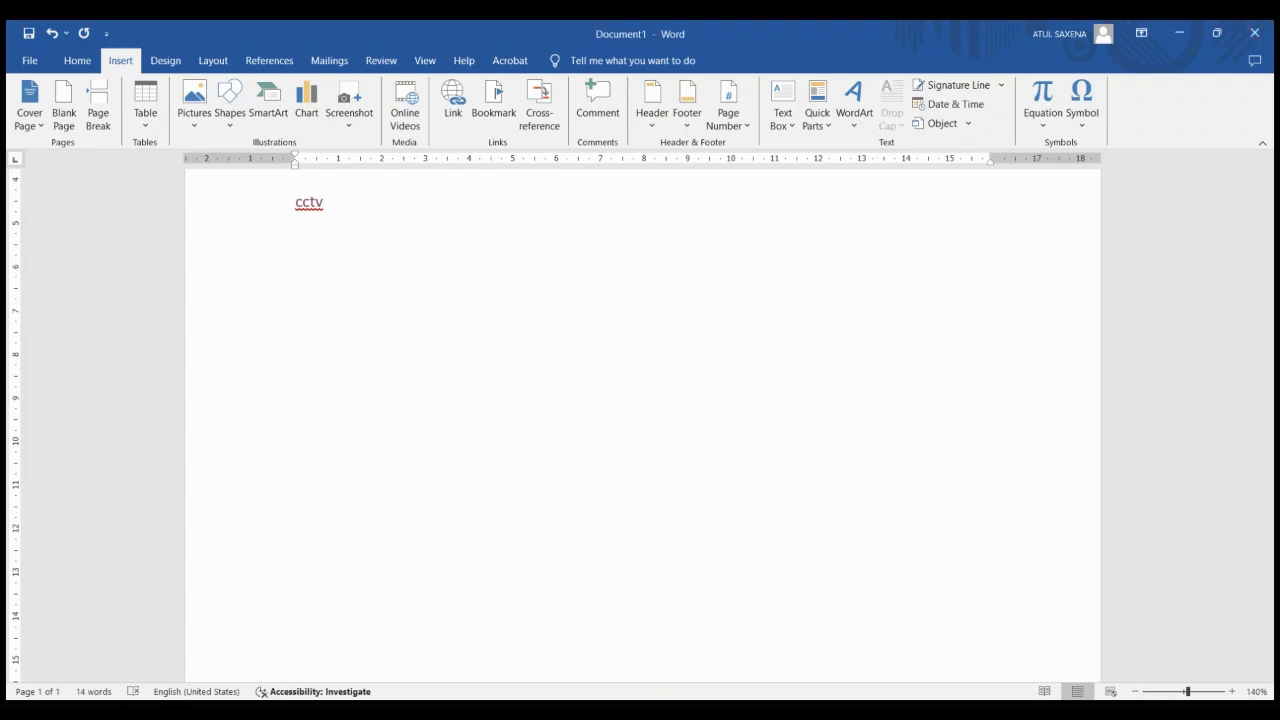
type("=rand()")
key("Return")
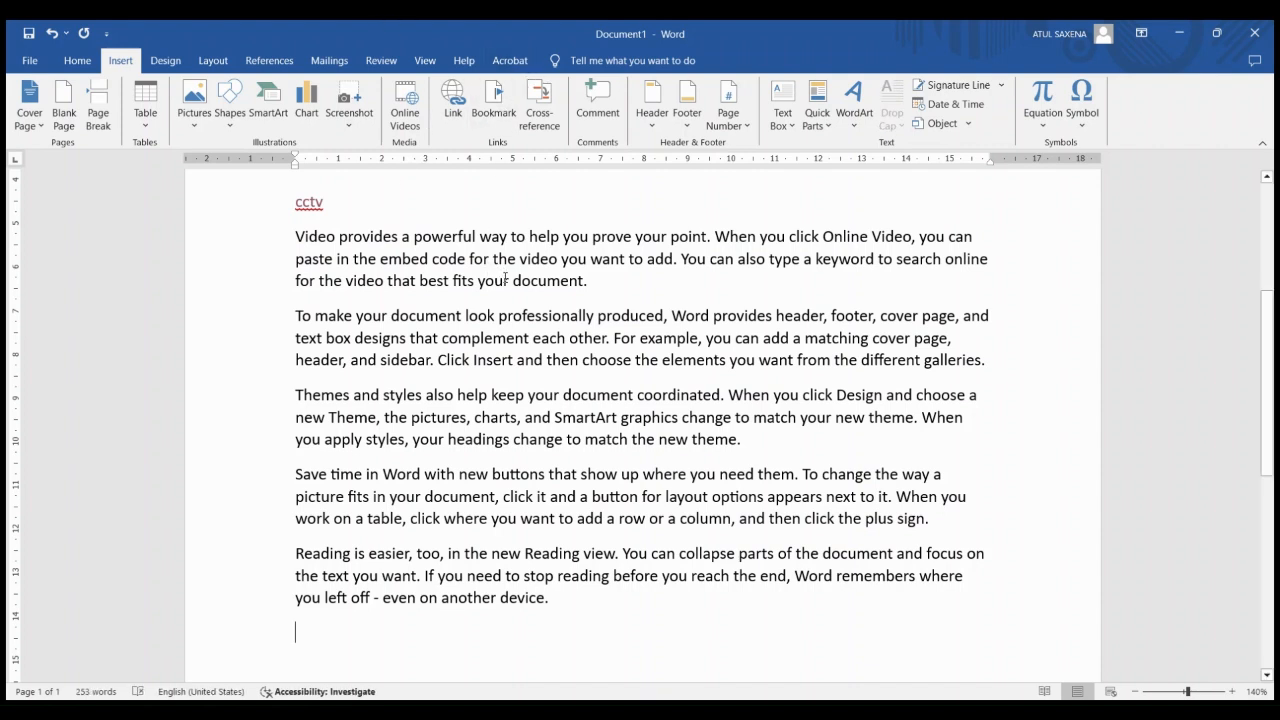
Try to bookmark the word "document" at the end of the first sample paragraph
left_click_drag(513, 281, 586, 282)
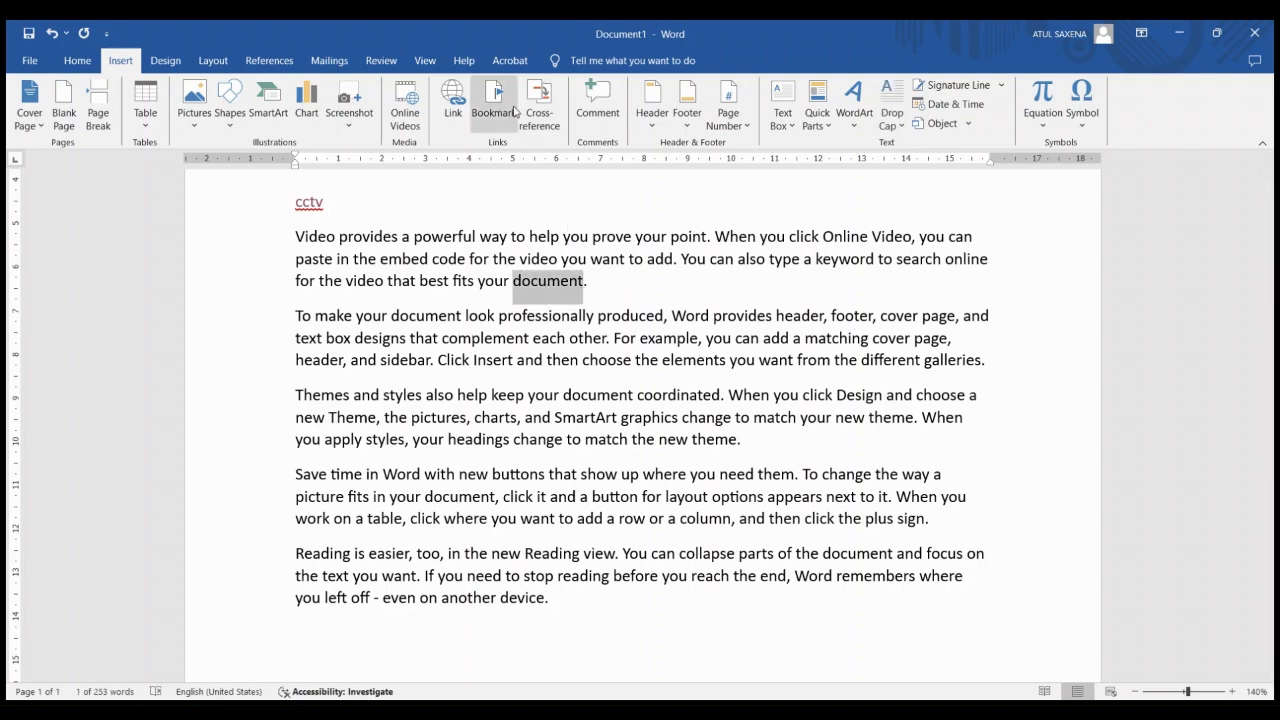
left_click(515, 112)
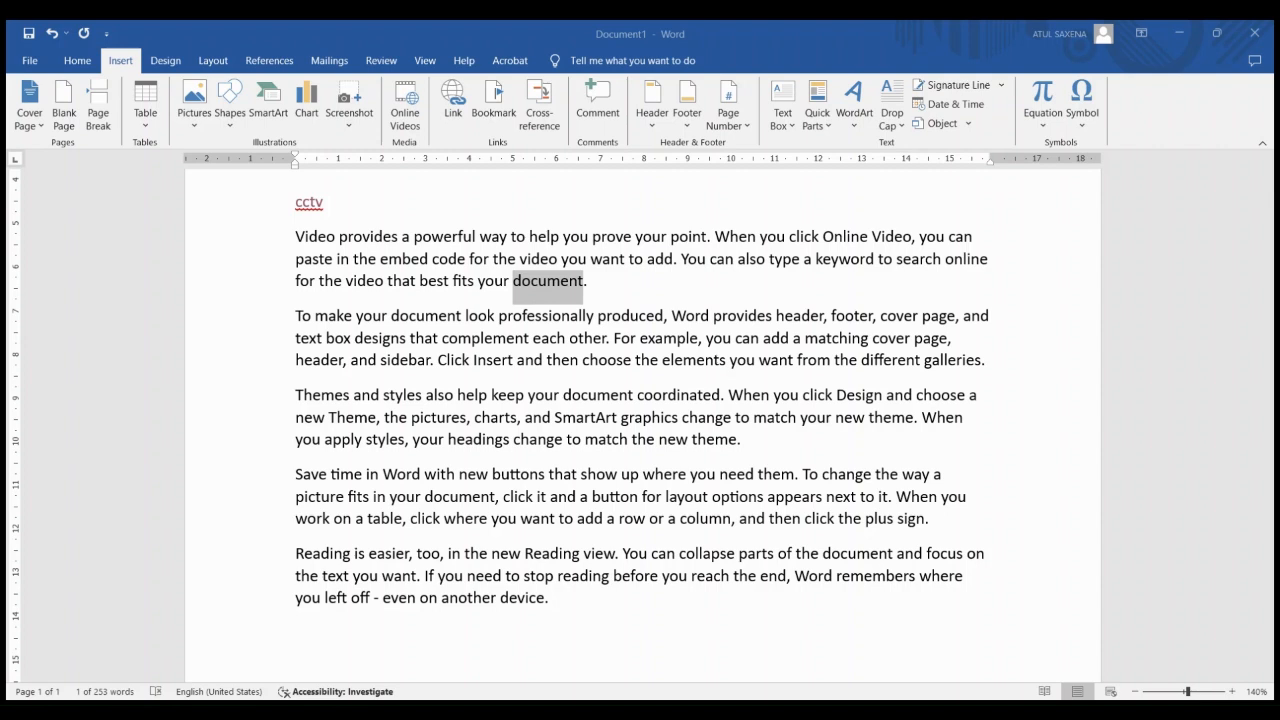
left_click(1003, 352)
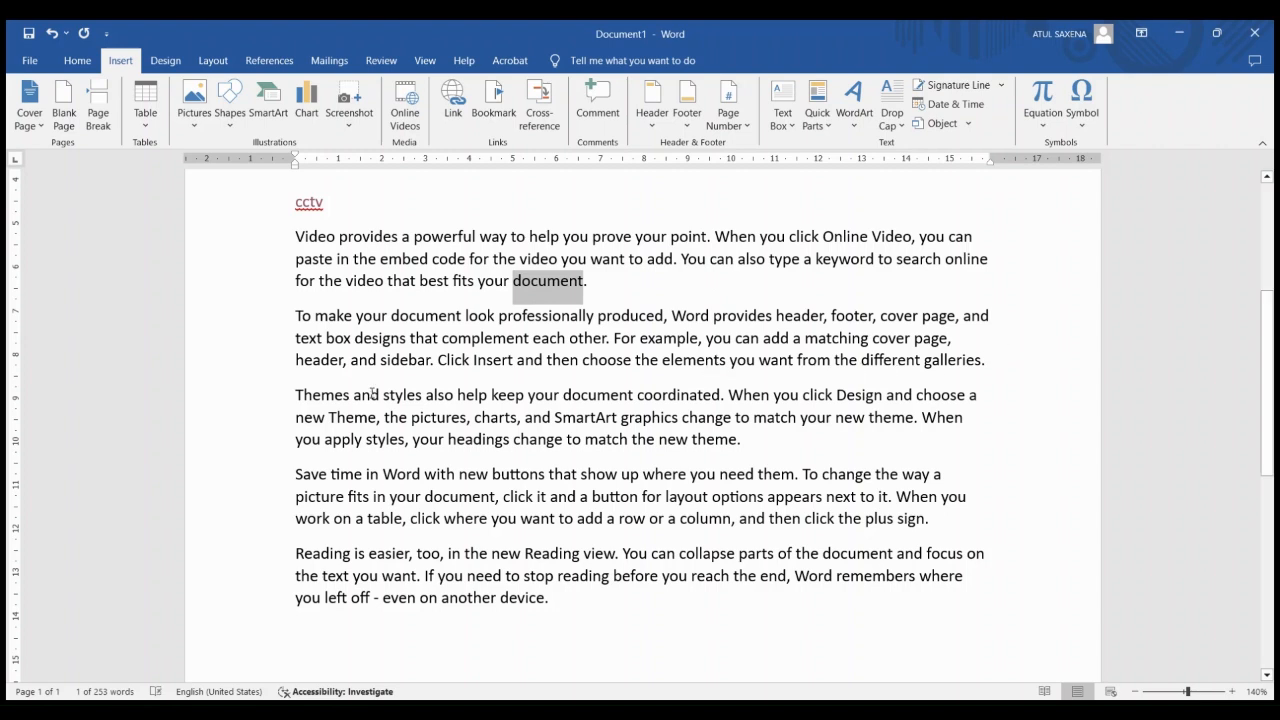
Bookmark the word "Insert" in the last line of the second sample paragraph
left_click_drag(372, 393, 431, 360)
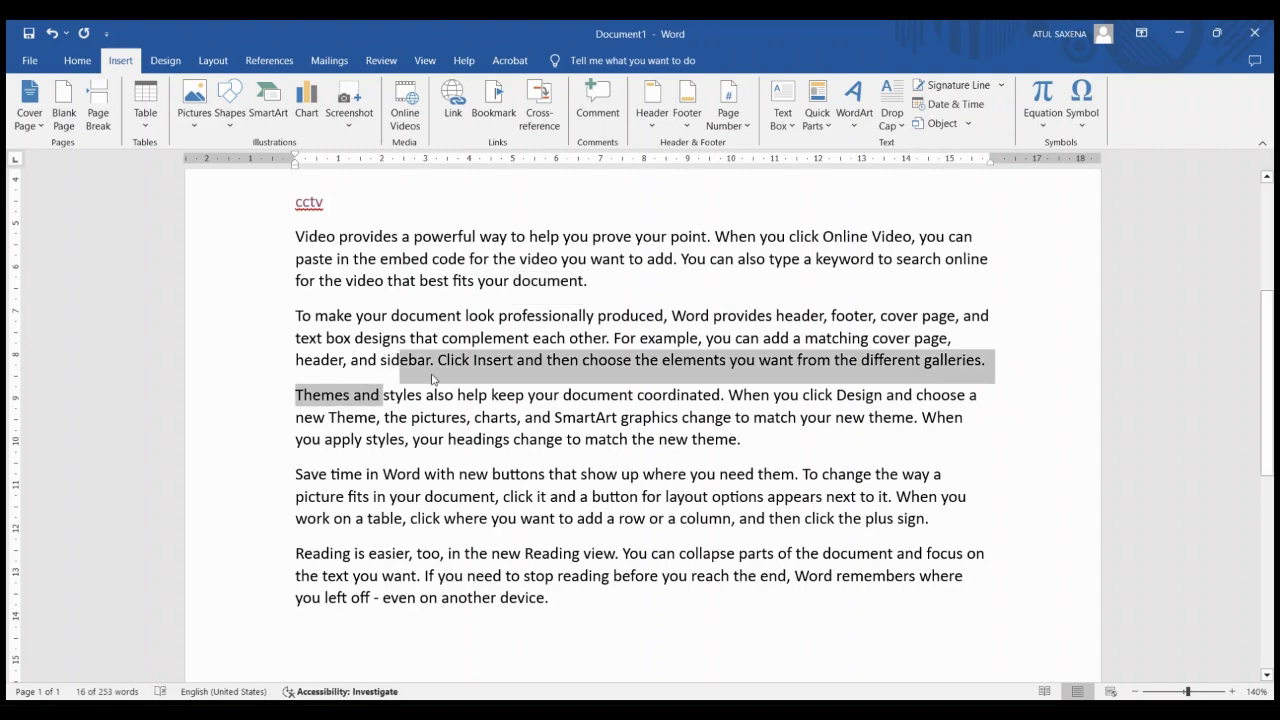
left_click(431, 360)
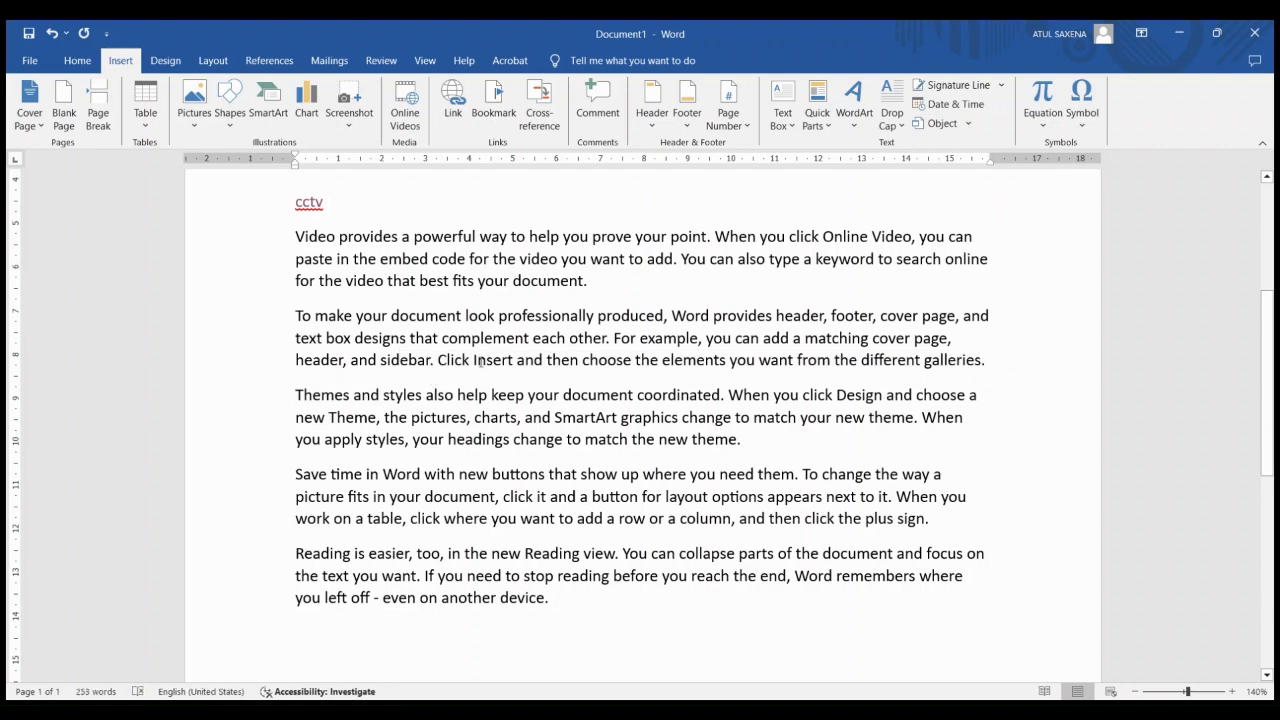
left_click_drag(474, 361, 516, 361)
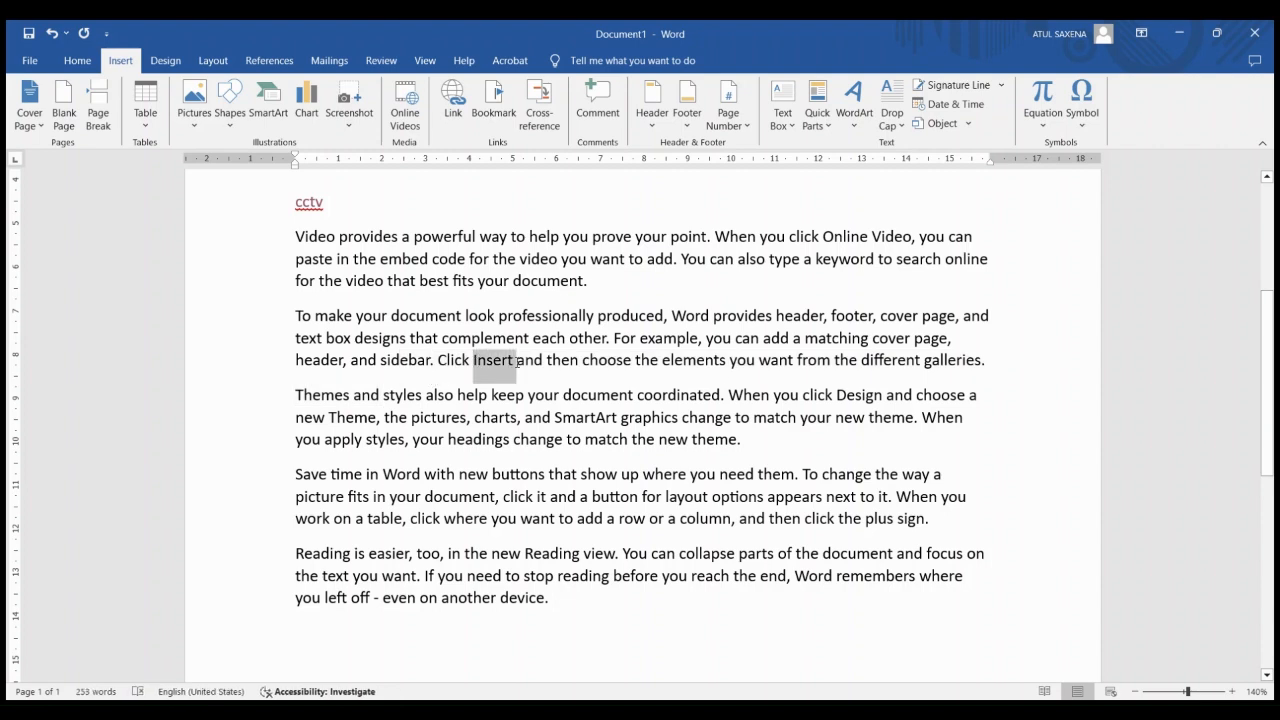
left_click(500, 96)
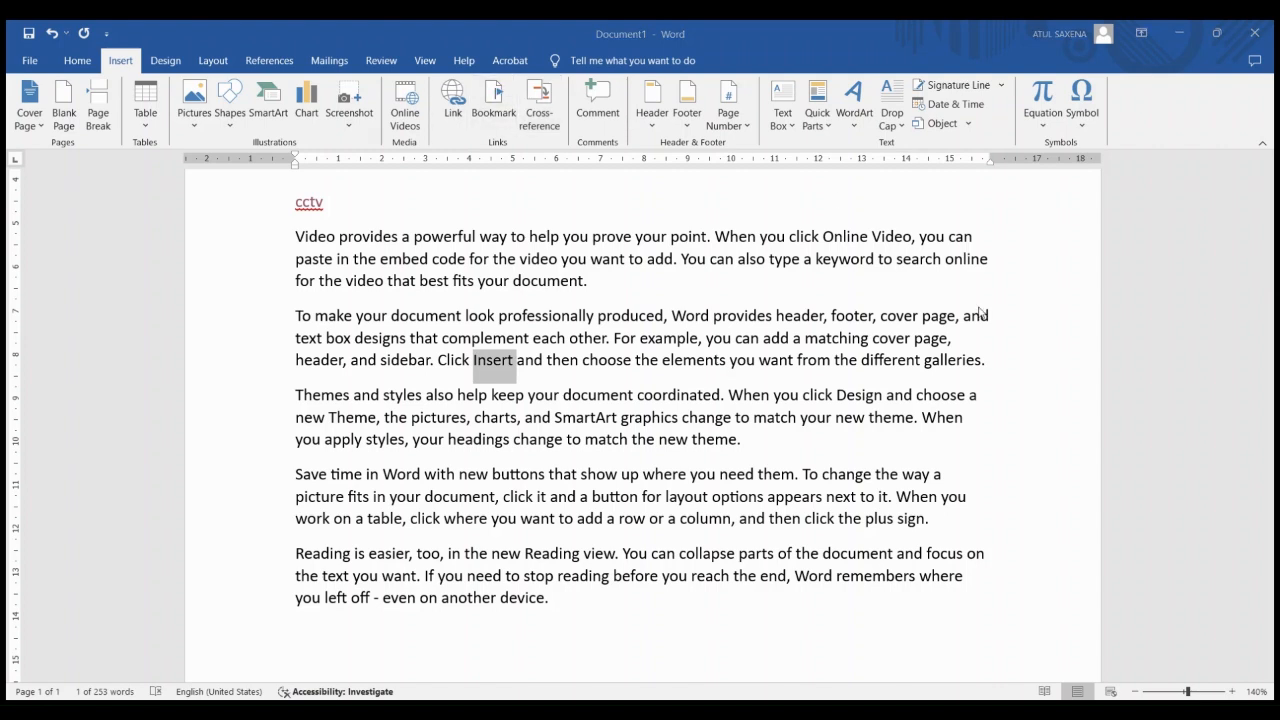
left_click(1012, 361)
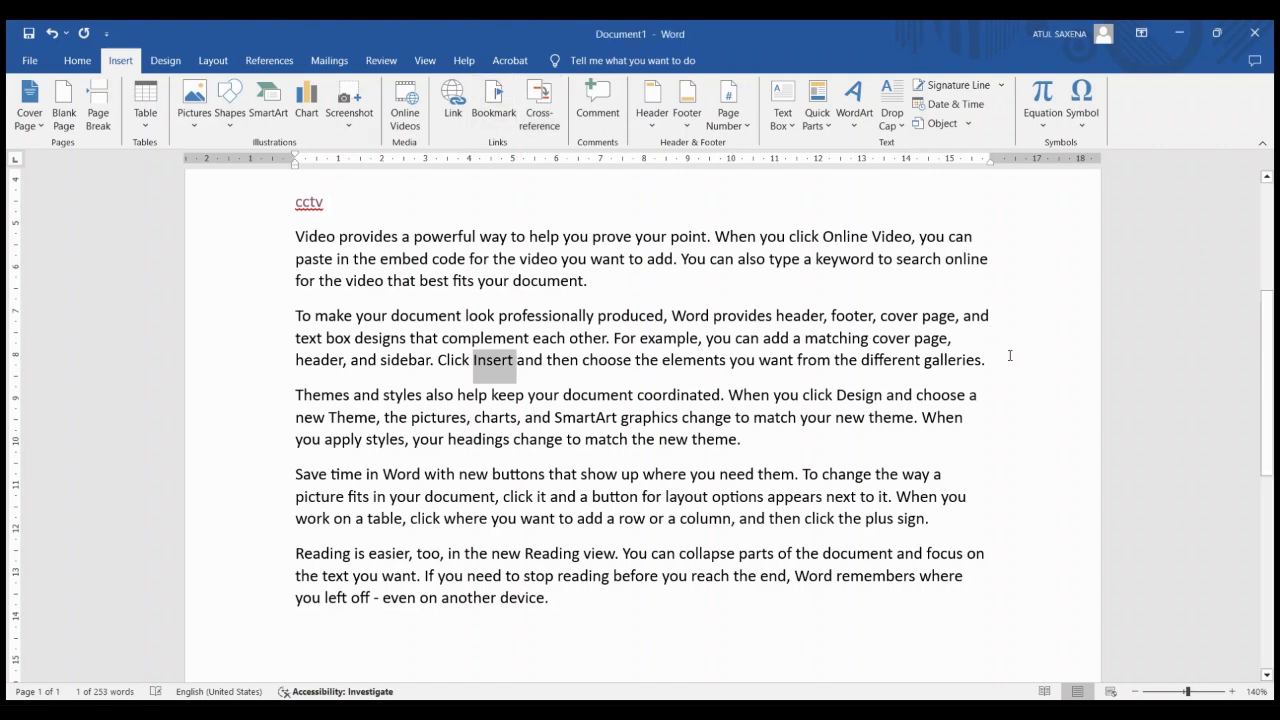
left_click(511, 96)
Bookmark "styles," in the third paragraph, and go from the start of the first paragraph to the bookmark on "Insert"
left_click_drag(366, 438, 409, 446)
key("ctrl+c")
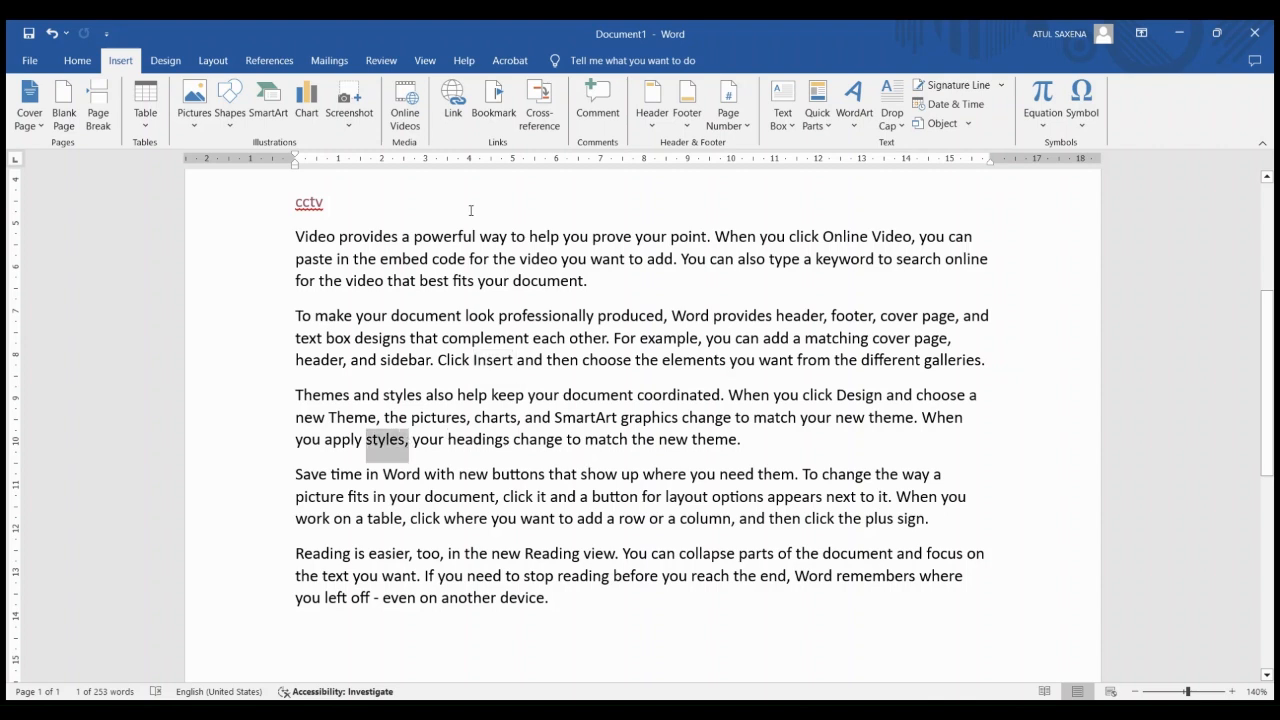
left_click(486, 121)
left_click(295, 242)
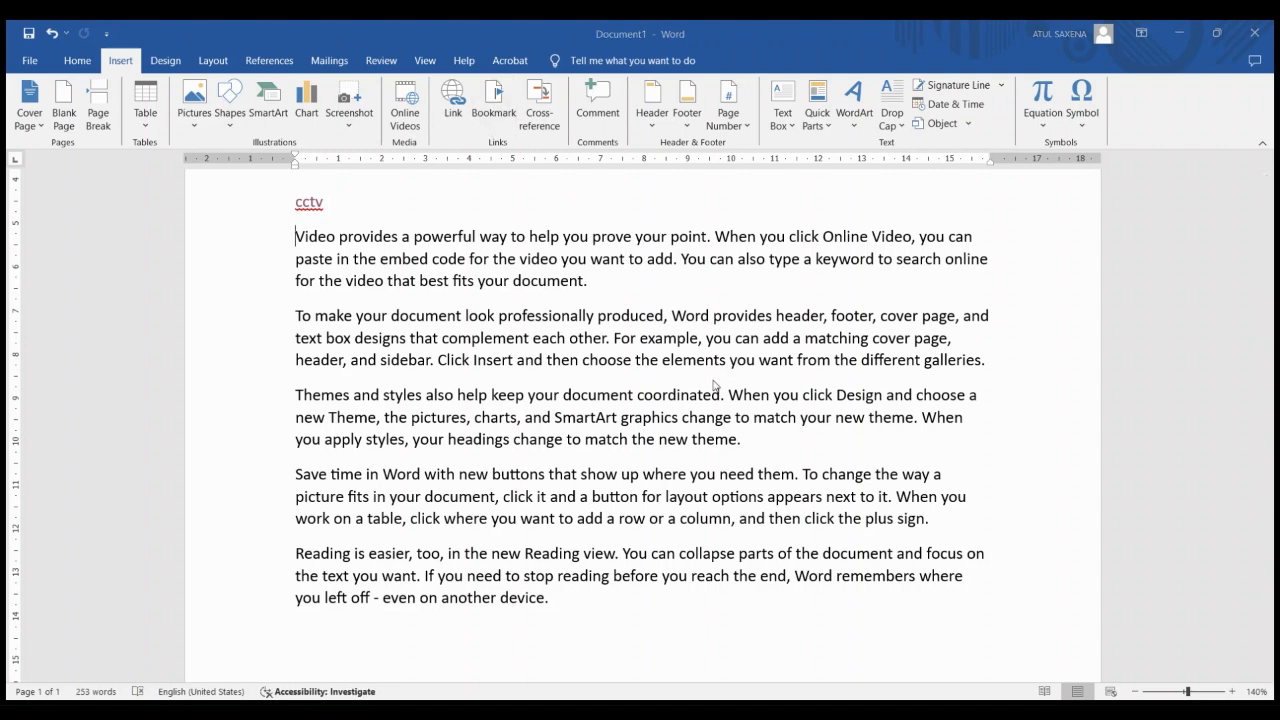
scroll(986, 405, "down", 1)
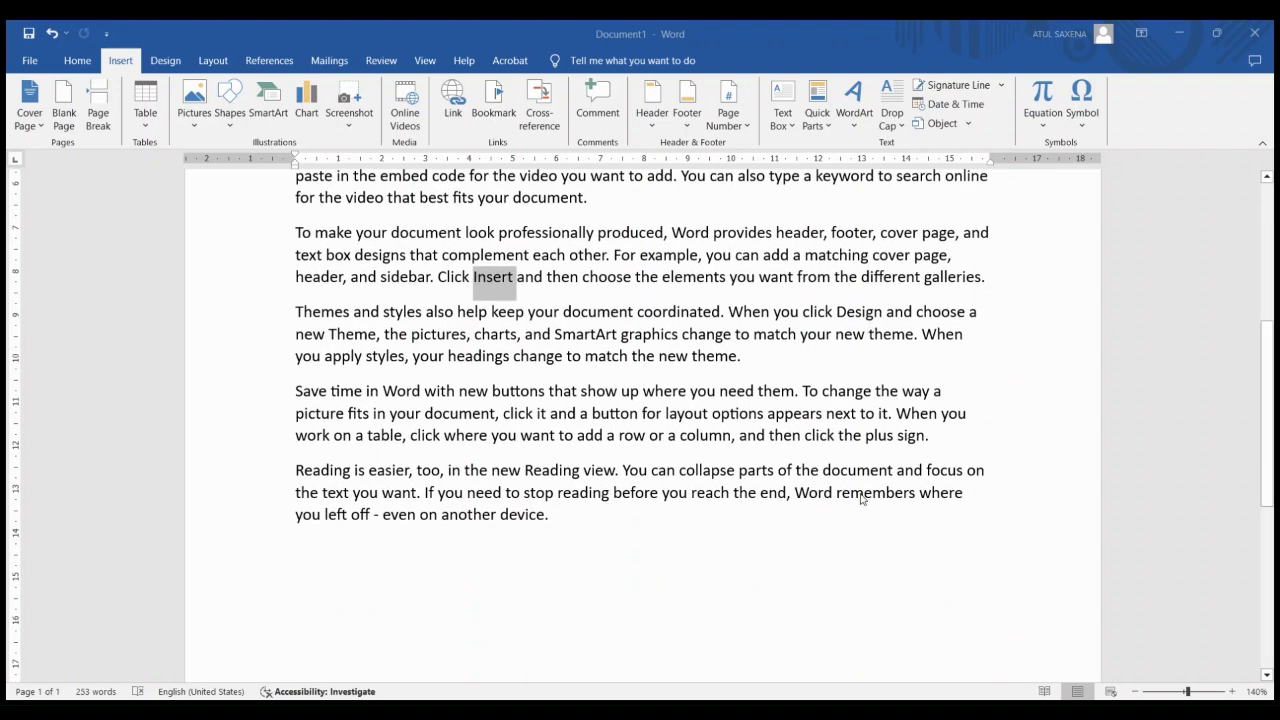
left_click(986, 573)
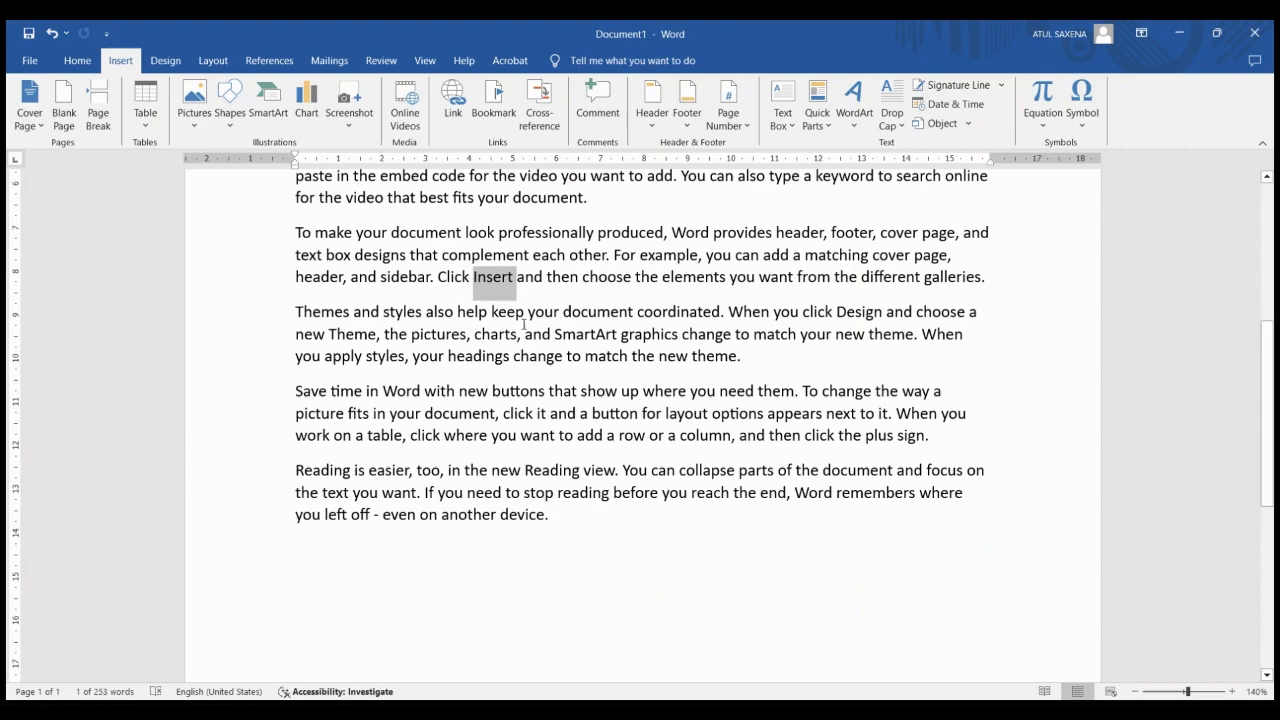
Add two blank lines above the paragraph starting "Video provides" and place the cursor in the blank line under "cctv"
left_click(386, 340)
key("Up")
key("Up")
key("Up")
key("Up")
key("Up")
key("Up")
key("Up")
key("Up")
key("Up")
key("Up")
key("Up")
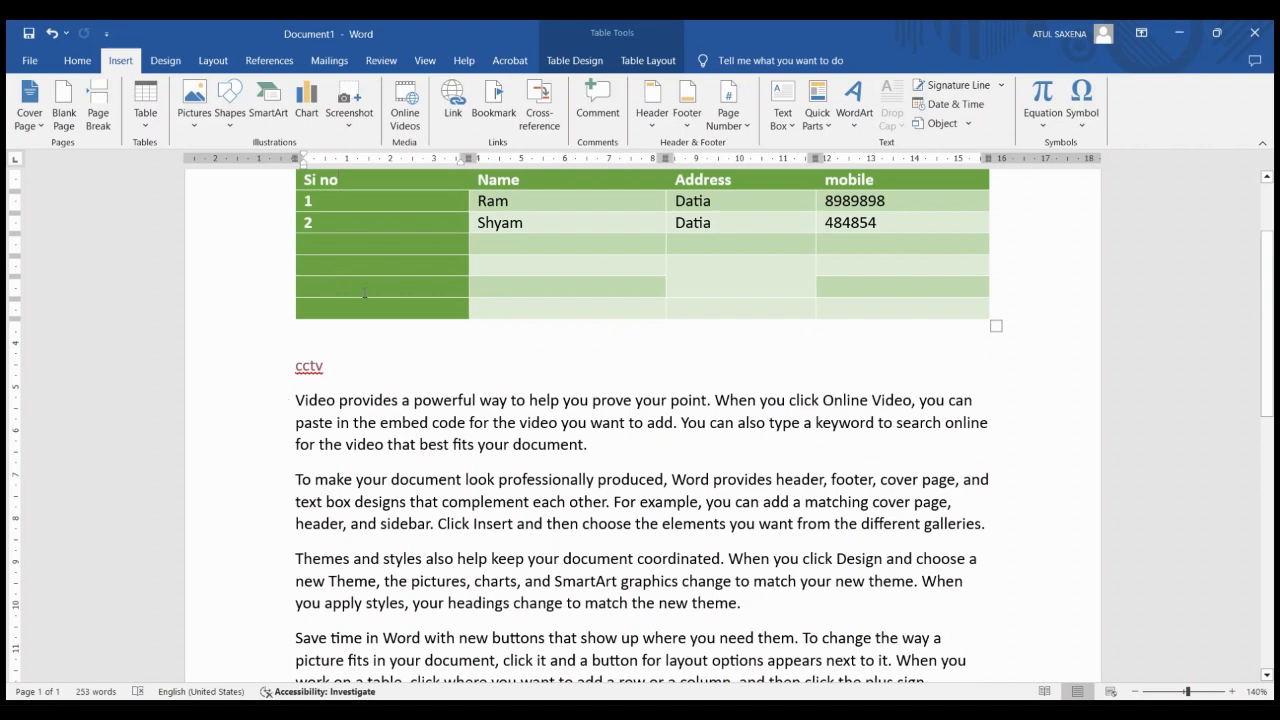
left_click(296, 399)
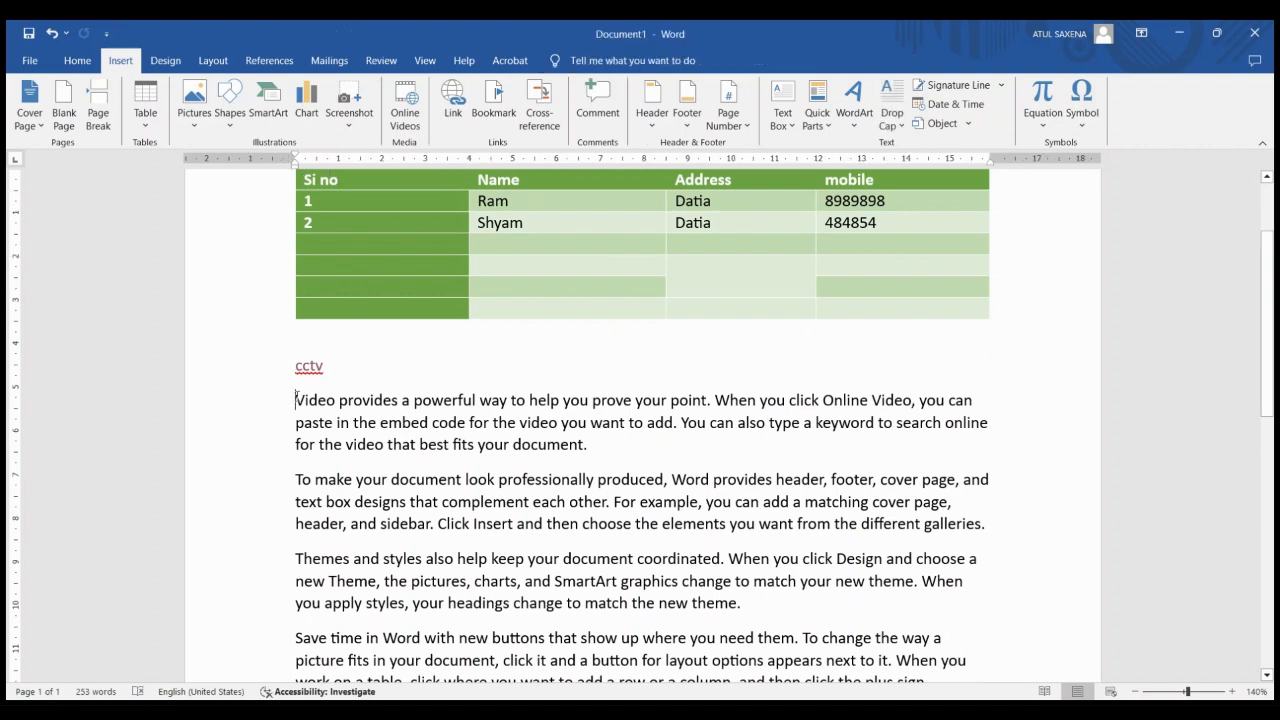
key("Return")
key("Return")
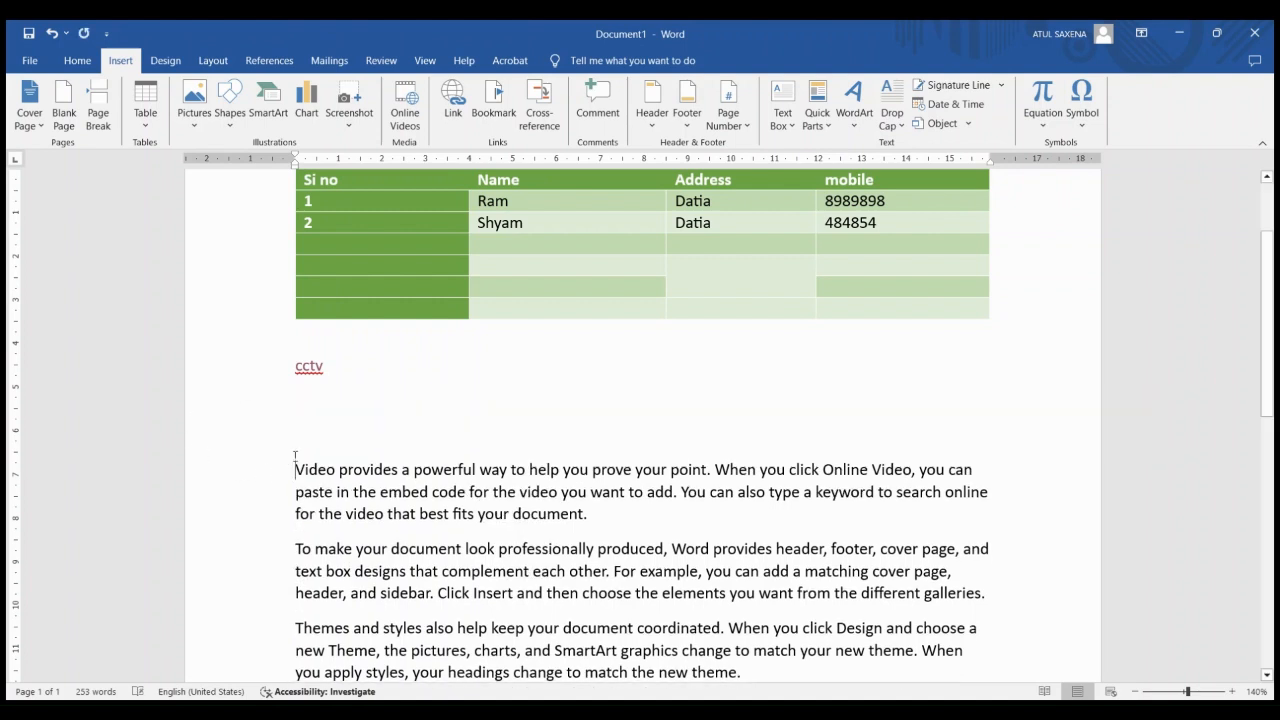
left_click(303, 398)
scroll(525, 108, "down", 2)
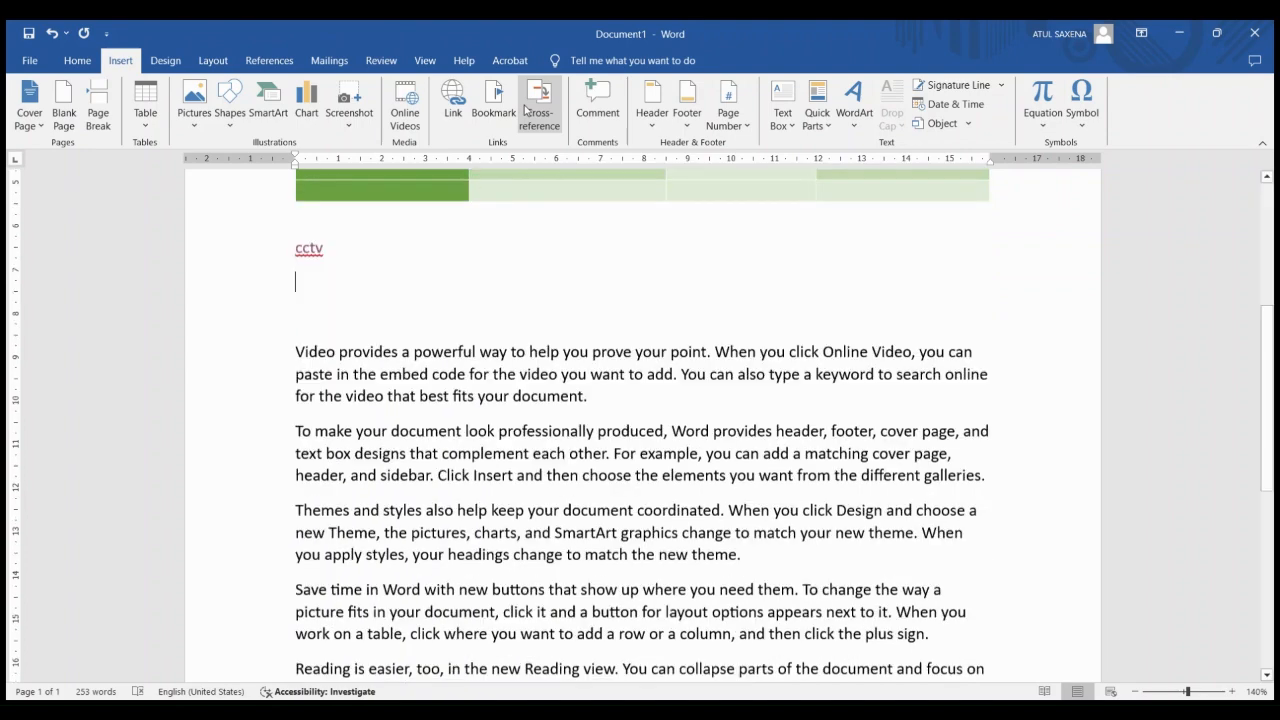
Insert cross-references to the bookmarked word "Insert" on two consecutive lines under "cctv"
scroll(525, 108, "down", 2)
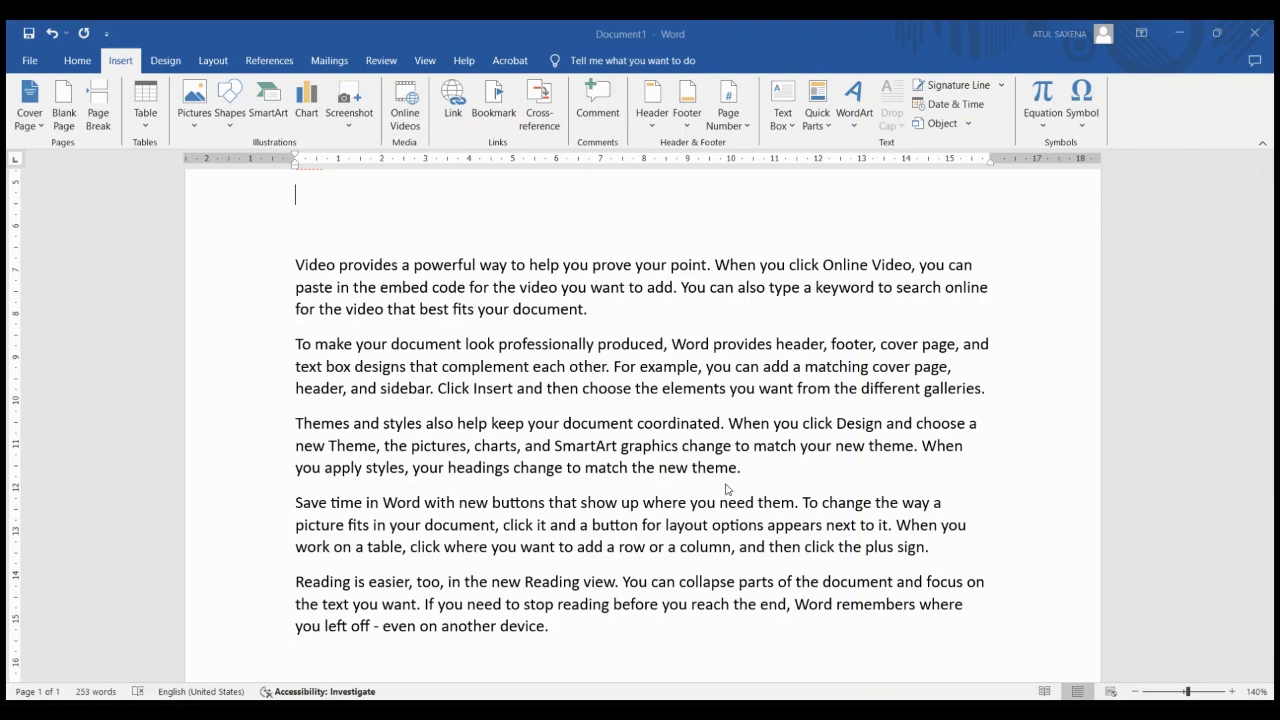
type("Insert")
key("Return")
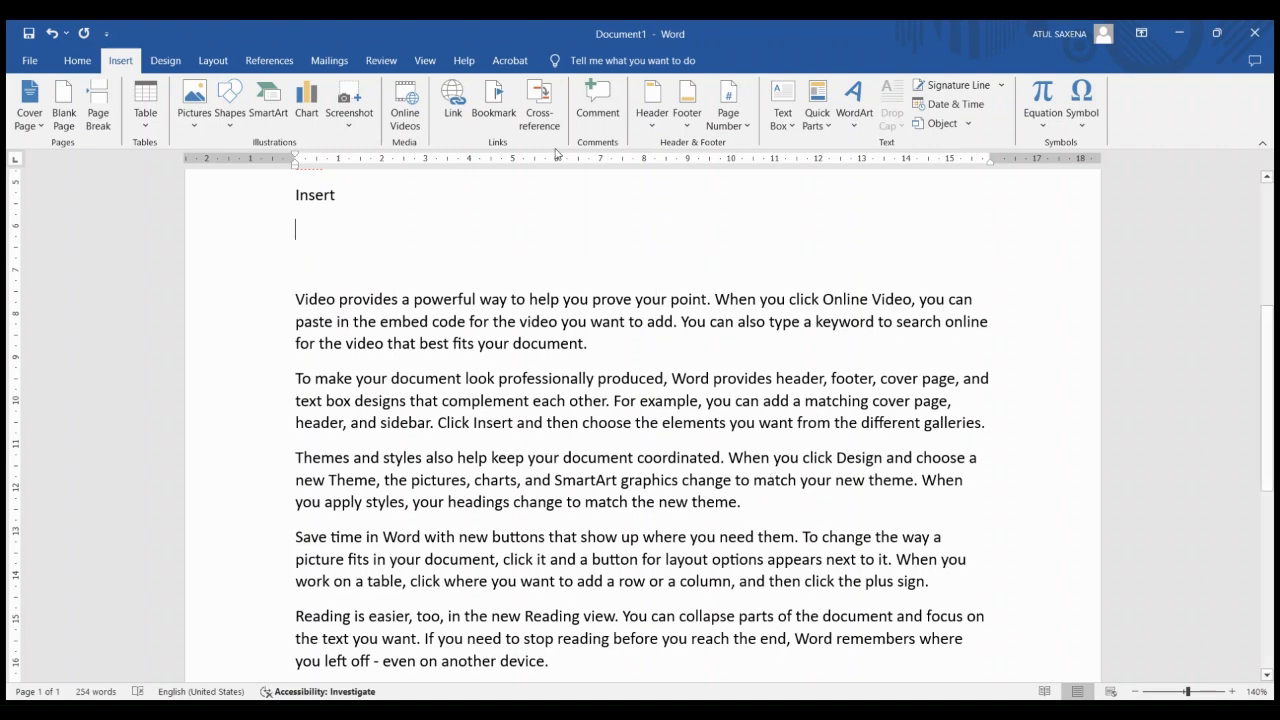
key("ctrl+z")
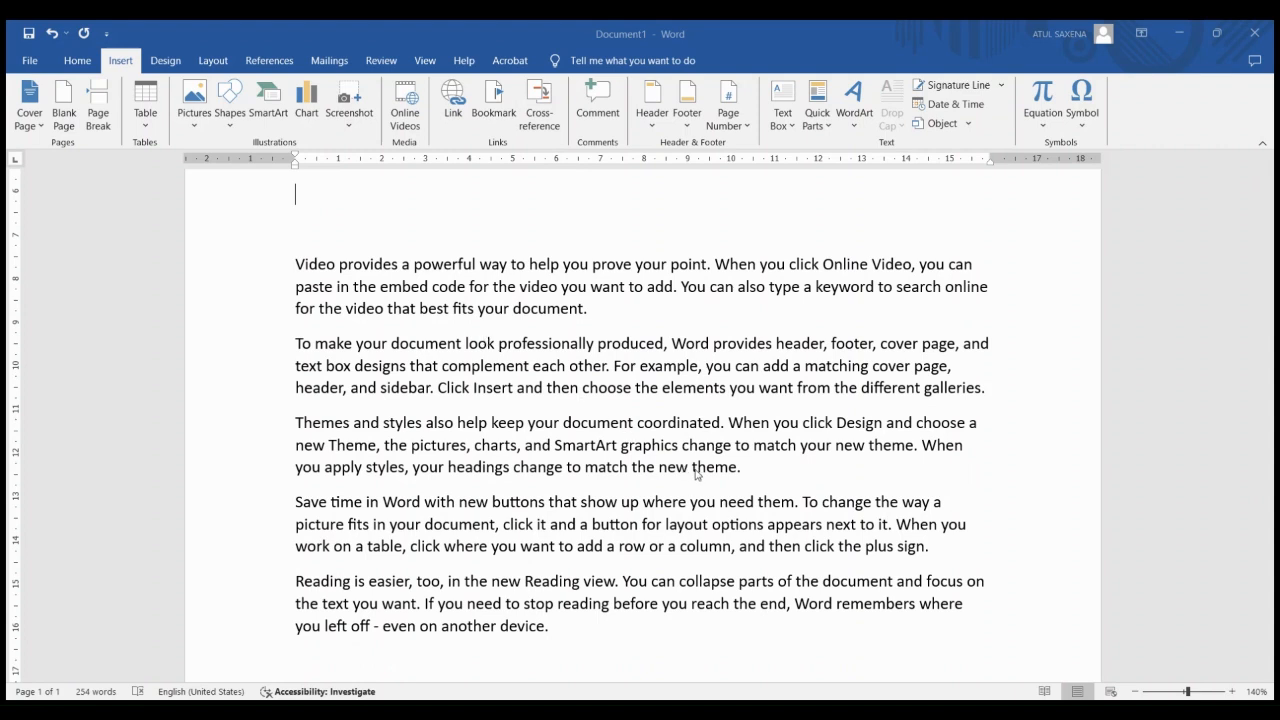
type("Insert")
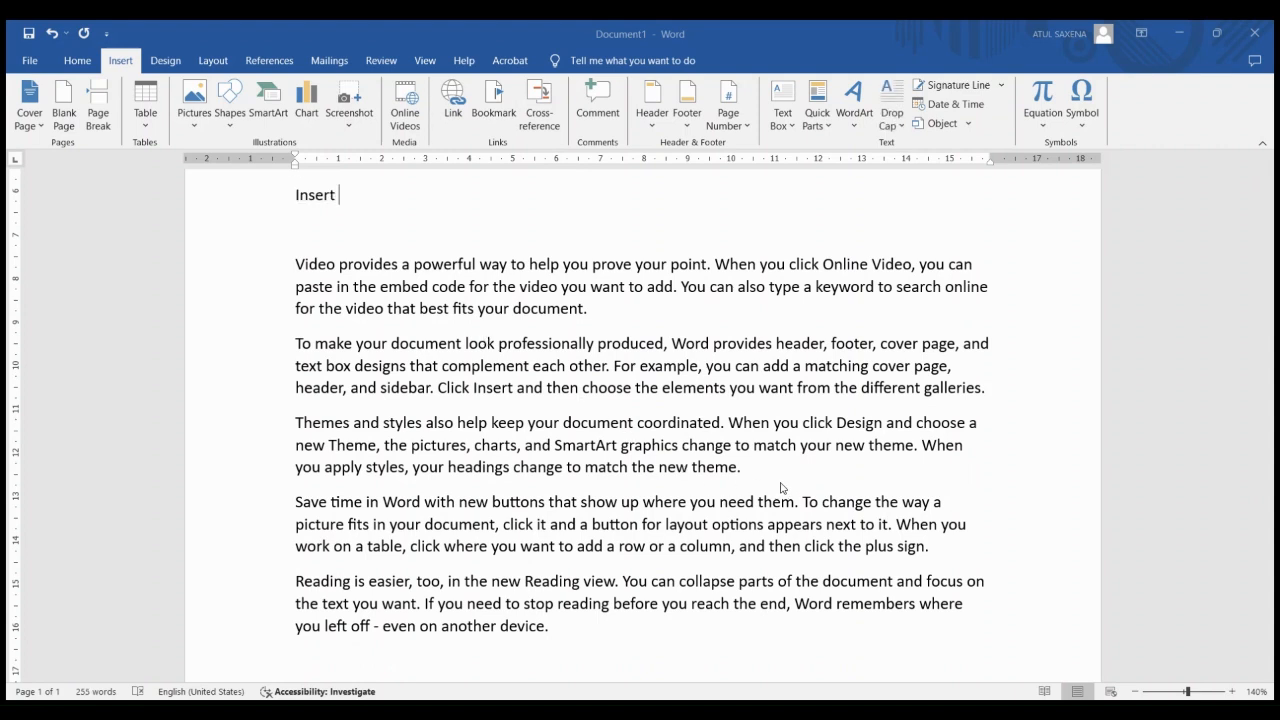
key("Return")
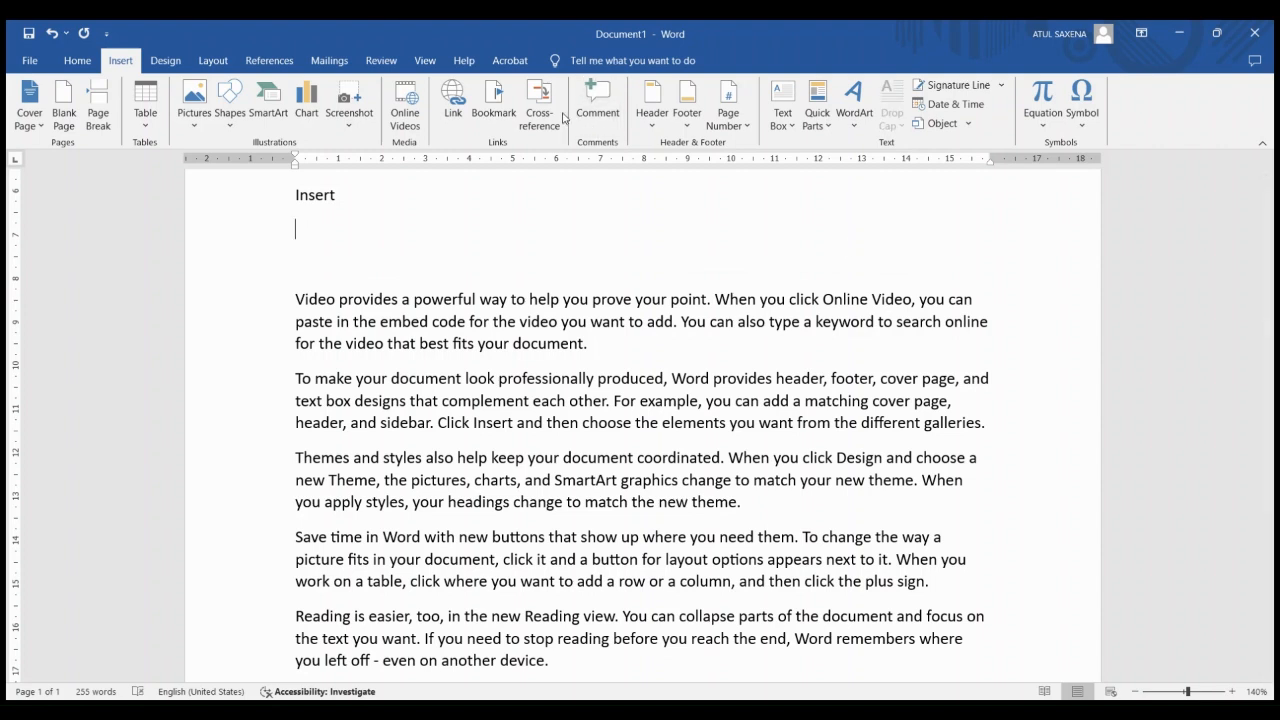
Insert a cross-reference to the bookmarked "styles," on the following line, and select the first "Insert" under "cctv"
scroll(484, 273, "down", 1)
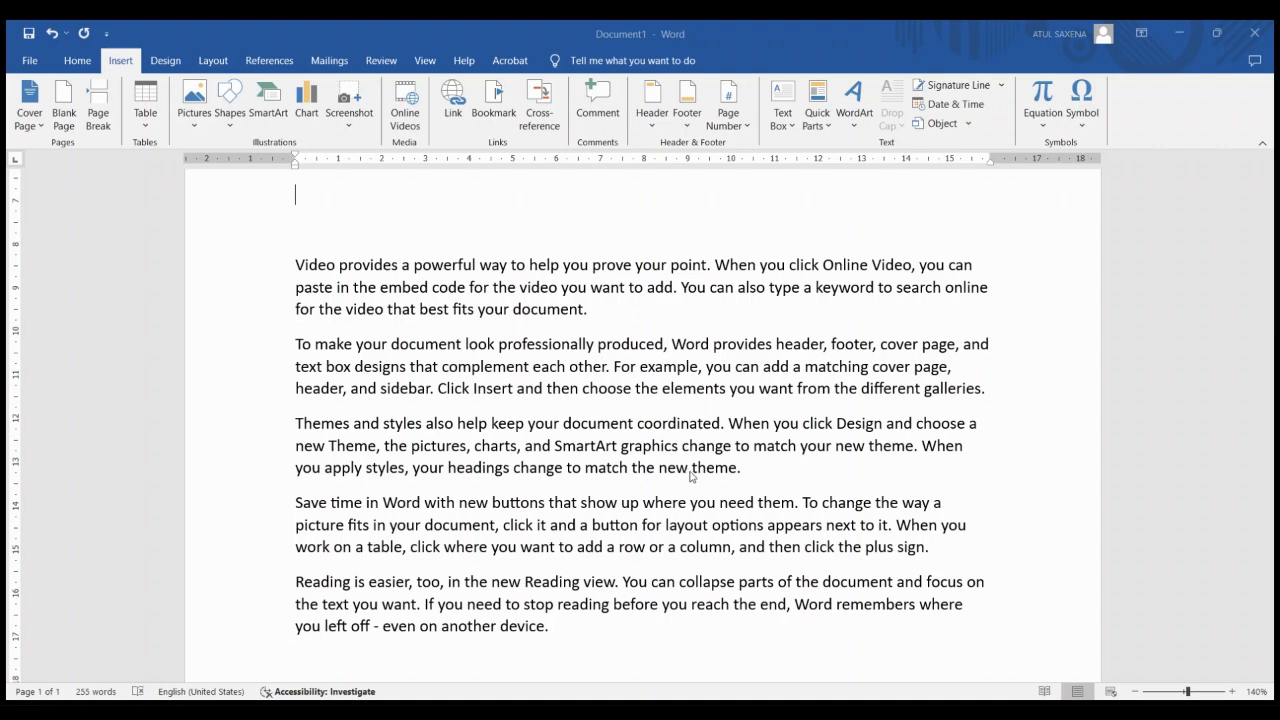
key("ctrl+v")
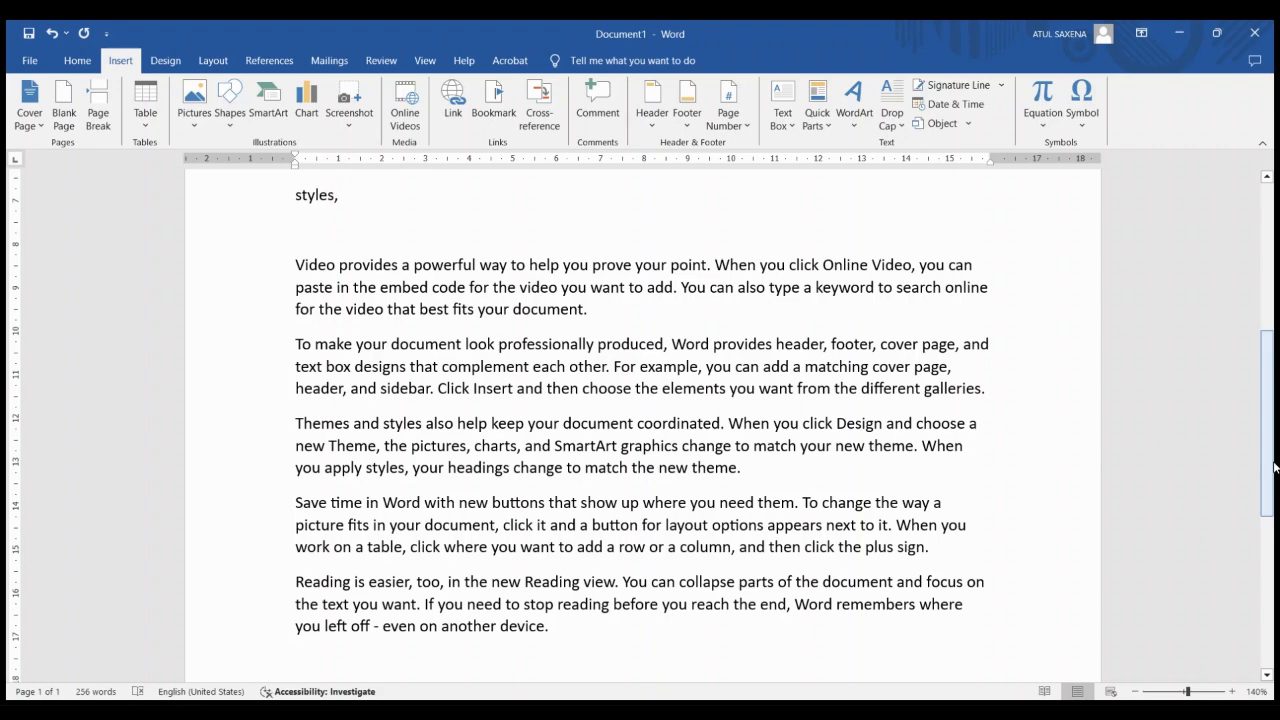
left_click_drag(1274, 467, 938, 394)
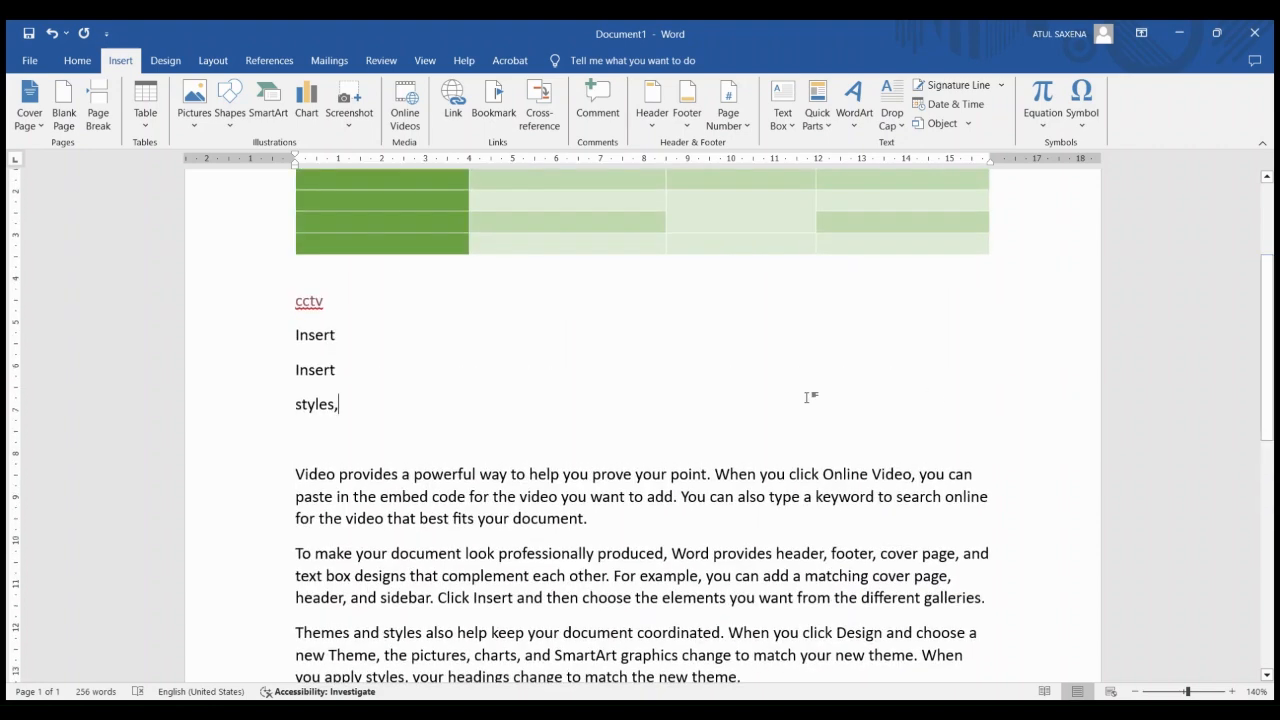
double_click(313, 342)
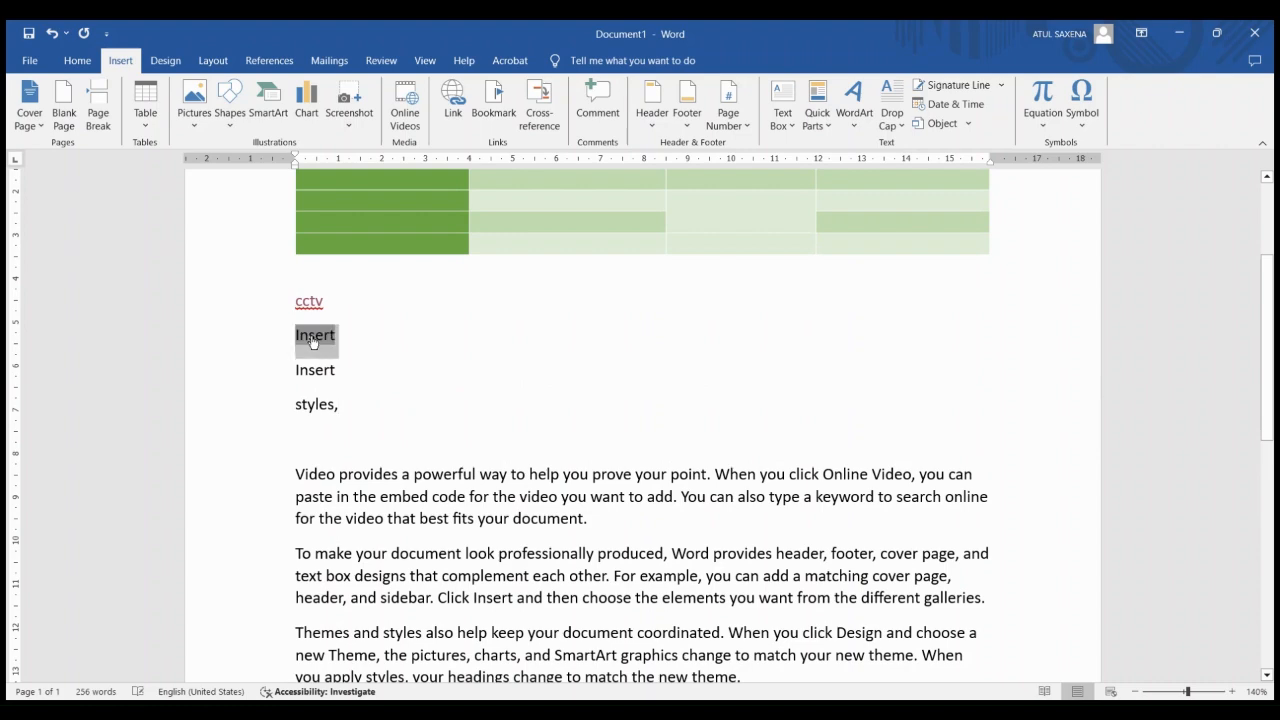
Add the comment "Very good" to the word "document" at the end of the first sample paragraph
scroll(313, 342, "down", 5)
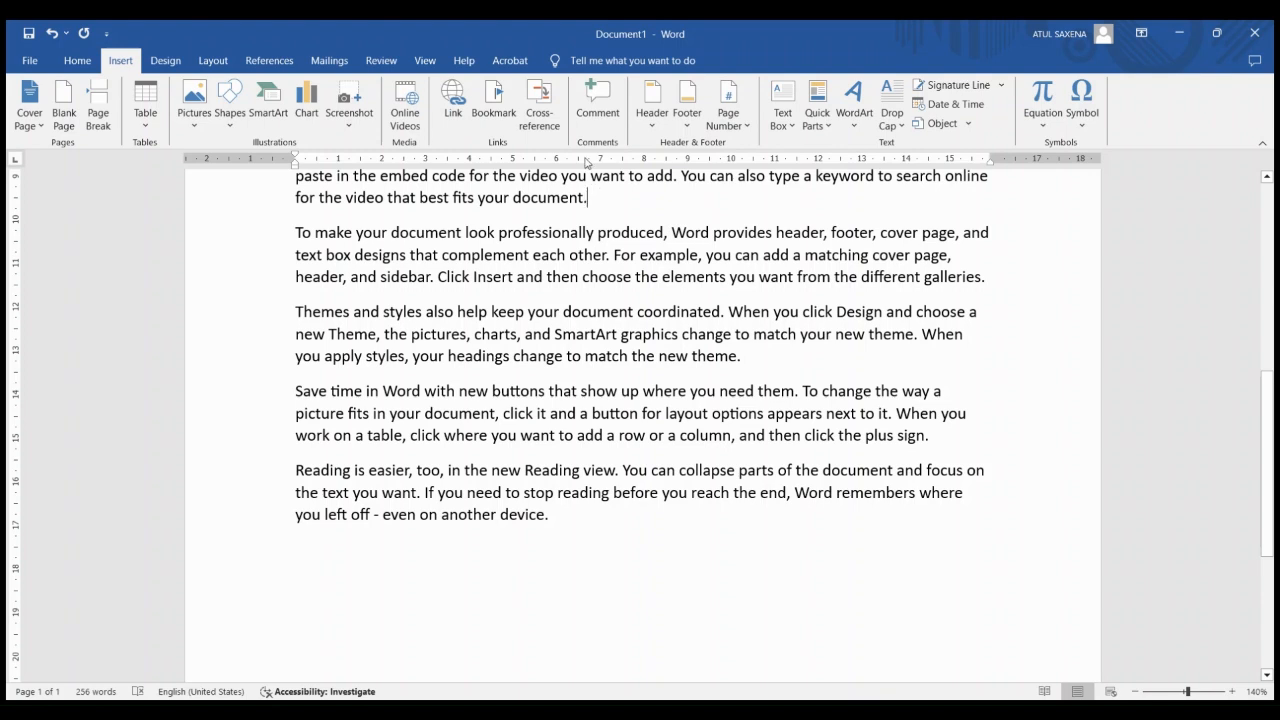
left_click(586, 120)
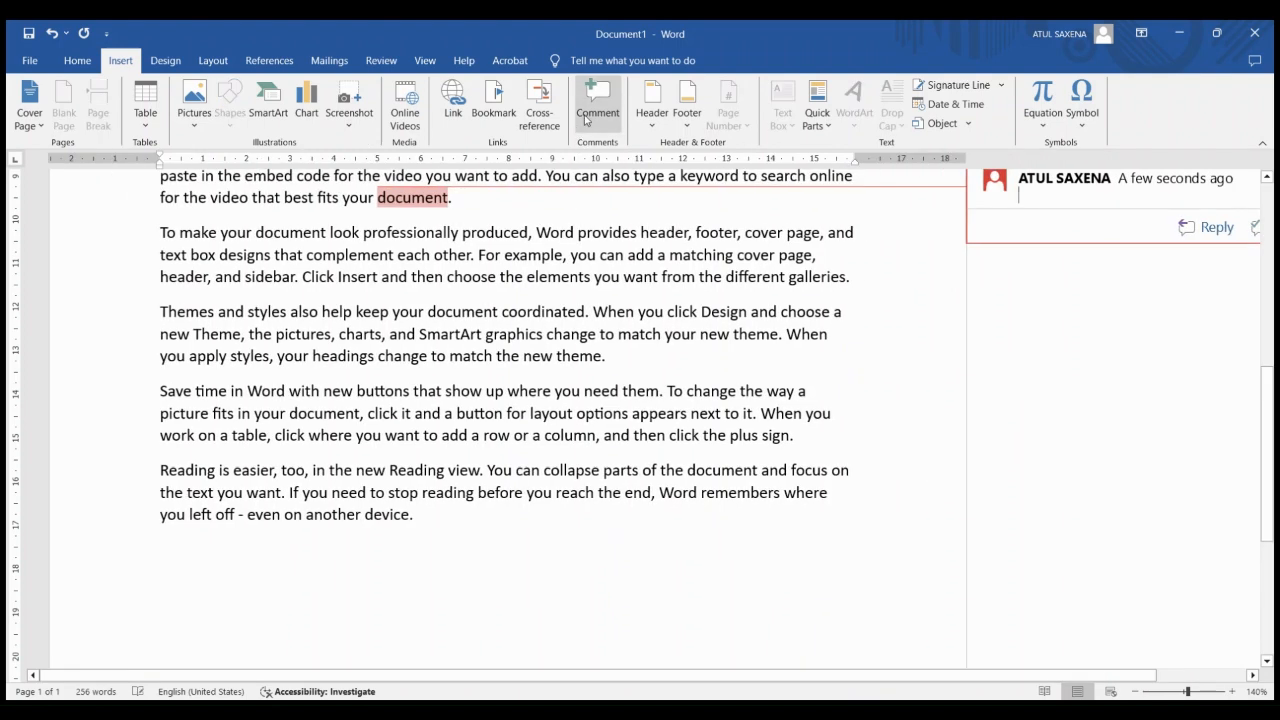
type("Very ")
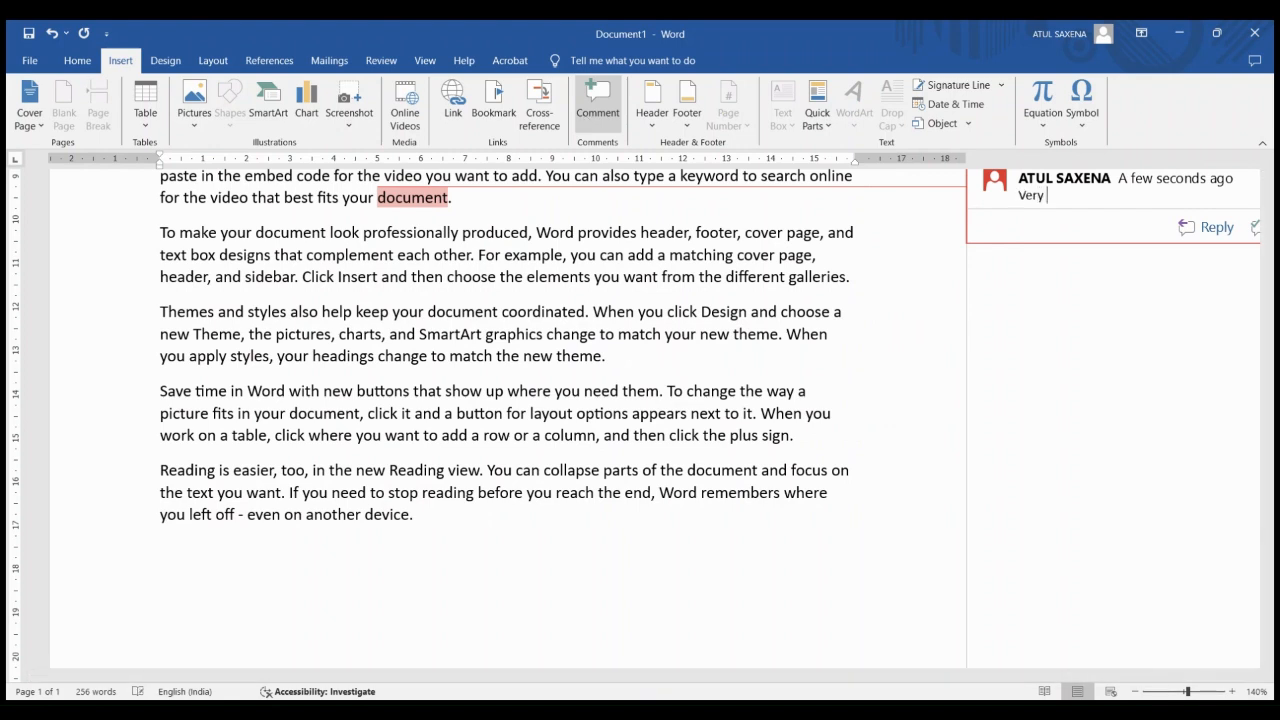
type("good")
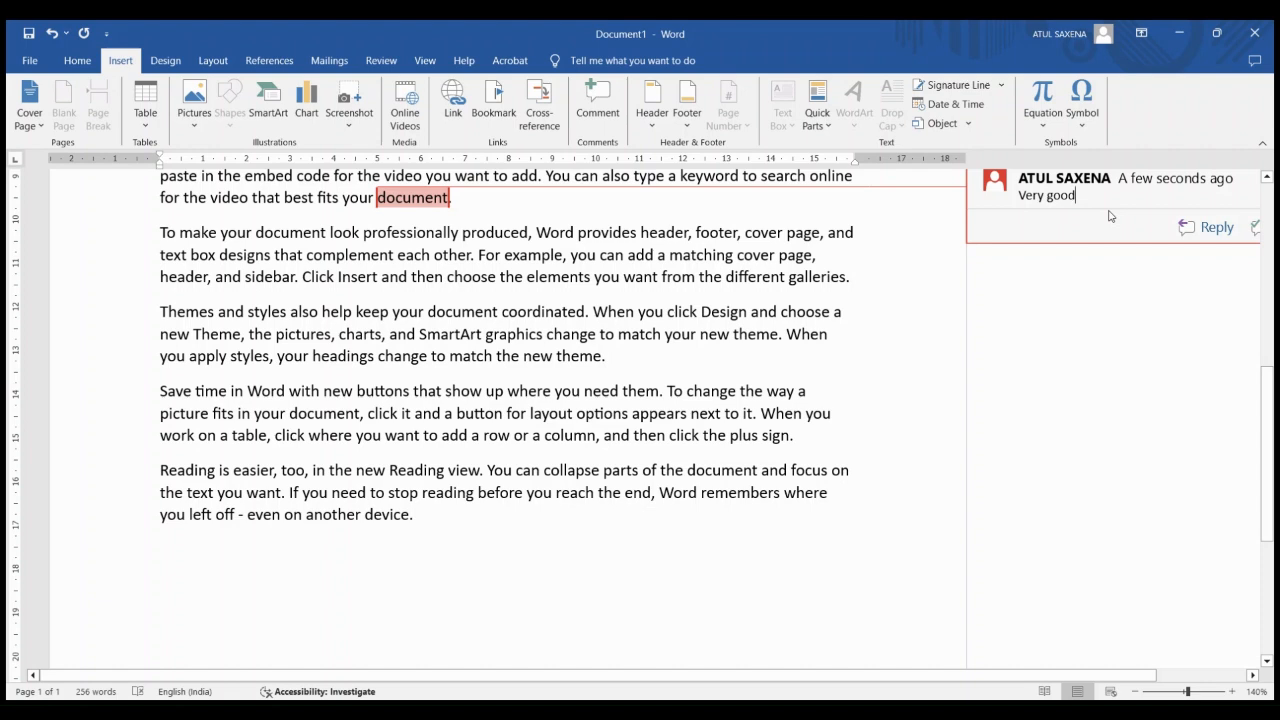
Delete the comment on "document", and undo the recent actions back to before "styles," was inserted
key("ctrl+a")
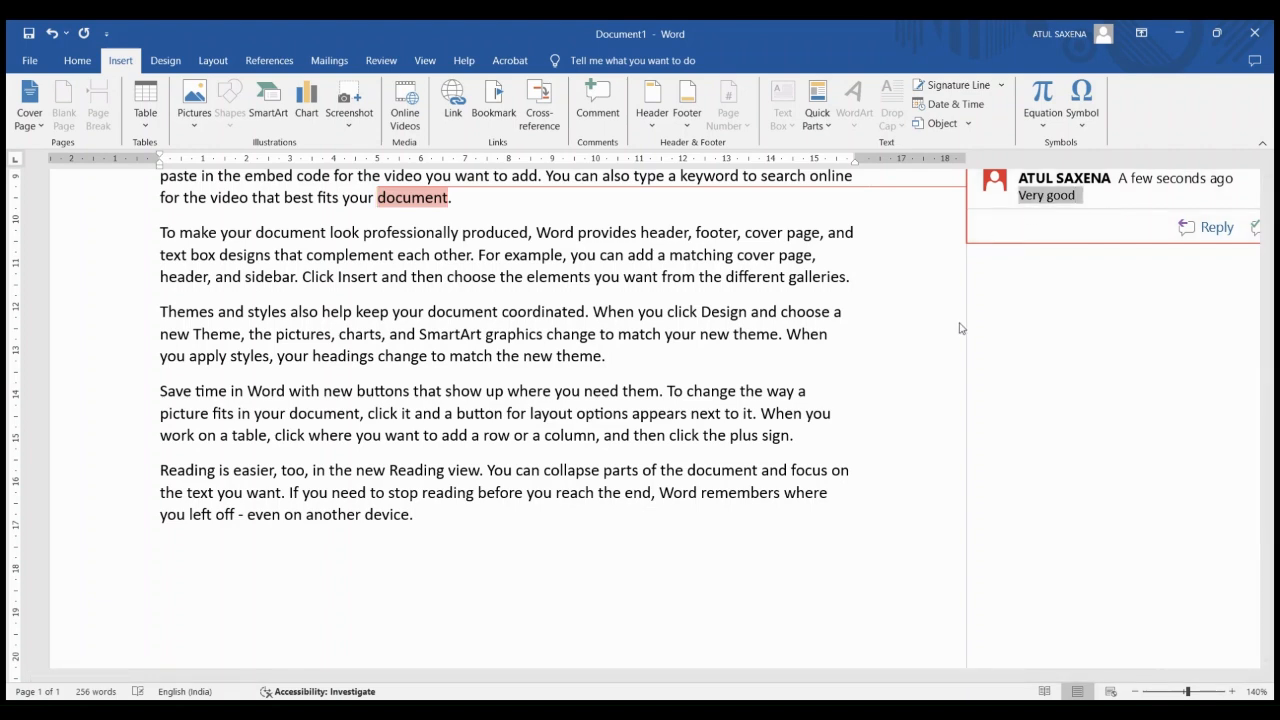
key("Delete")
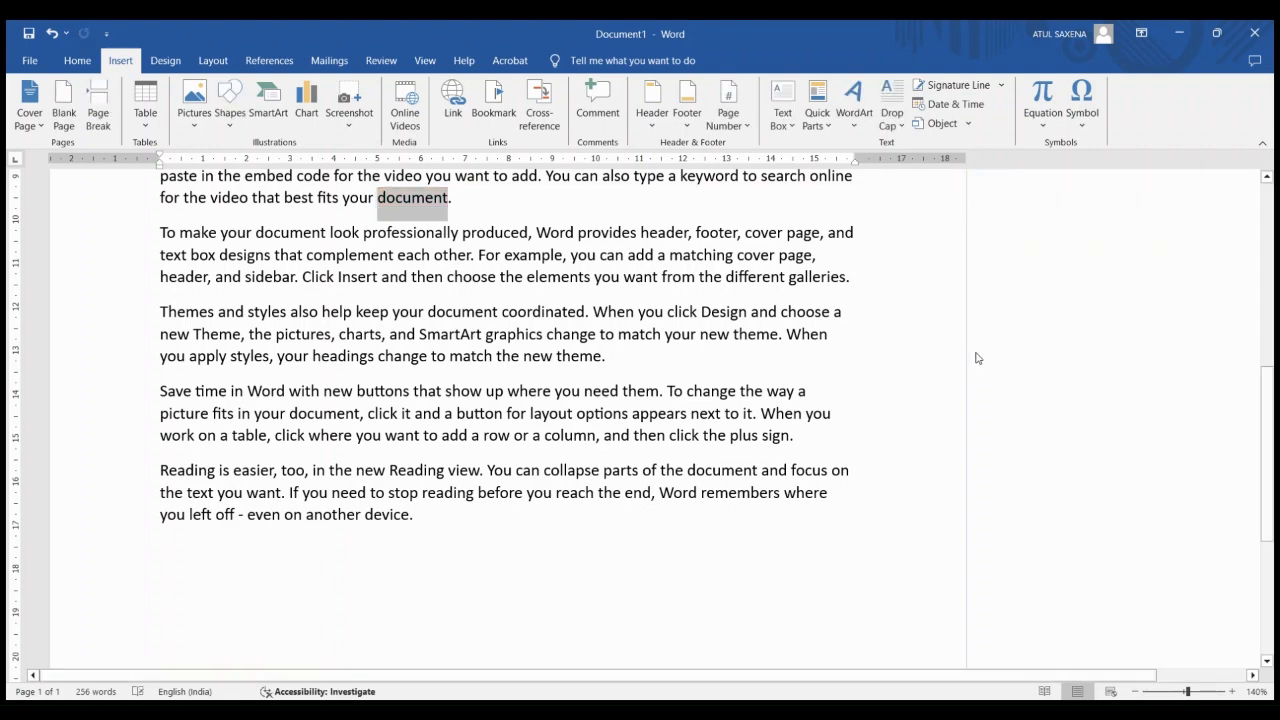
left_click(837, 265)
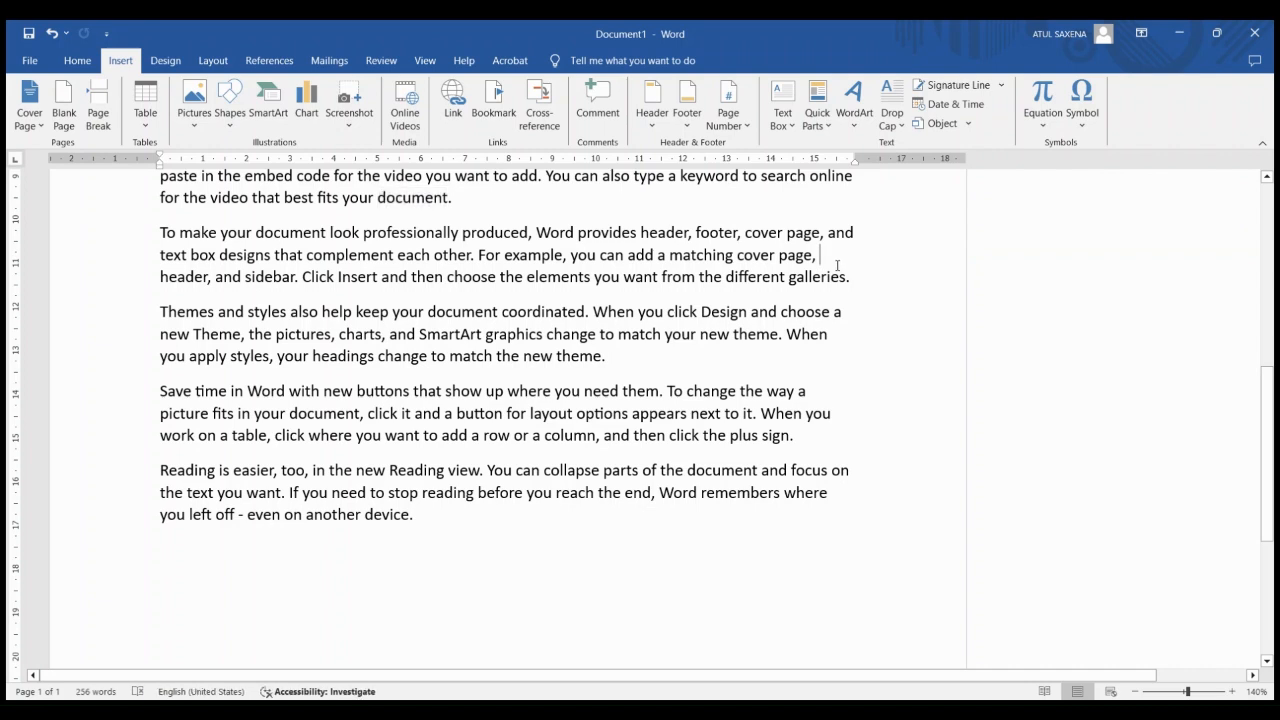
key("ctrl+z")
key("ctrl+z")
key("ctrl+z")
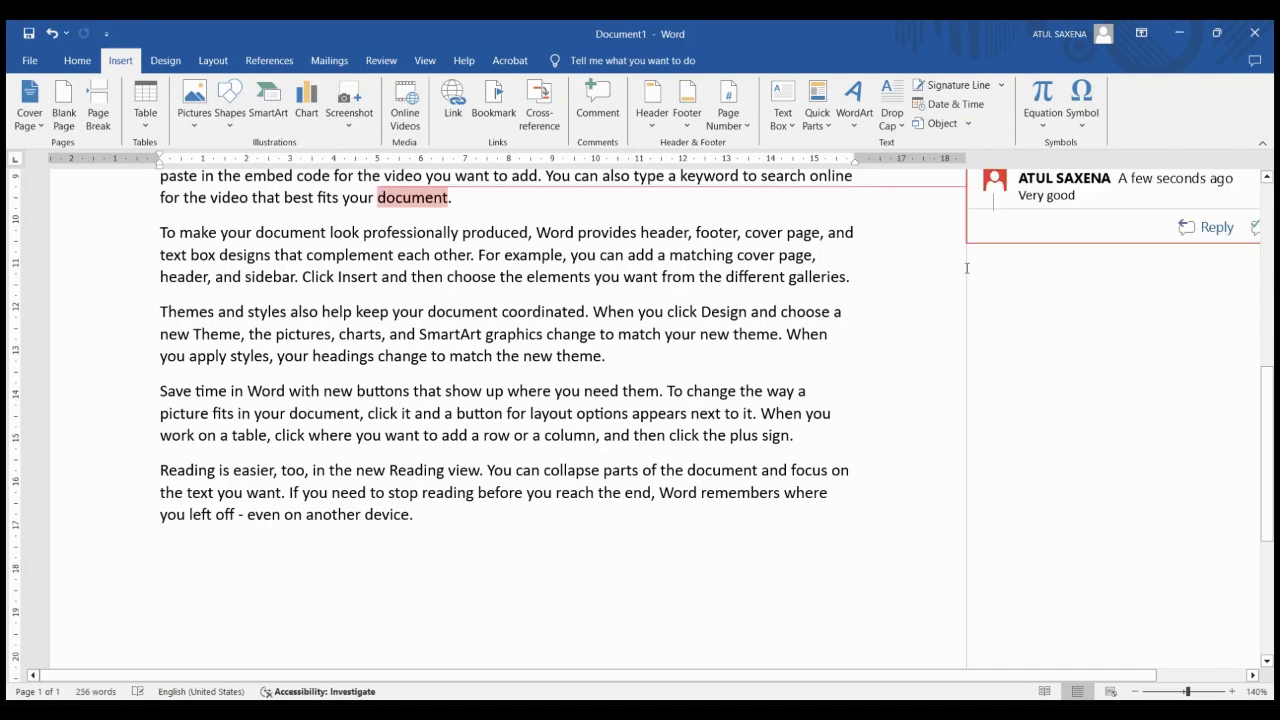
key("ctrl+z")
key("ctrl+z")
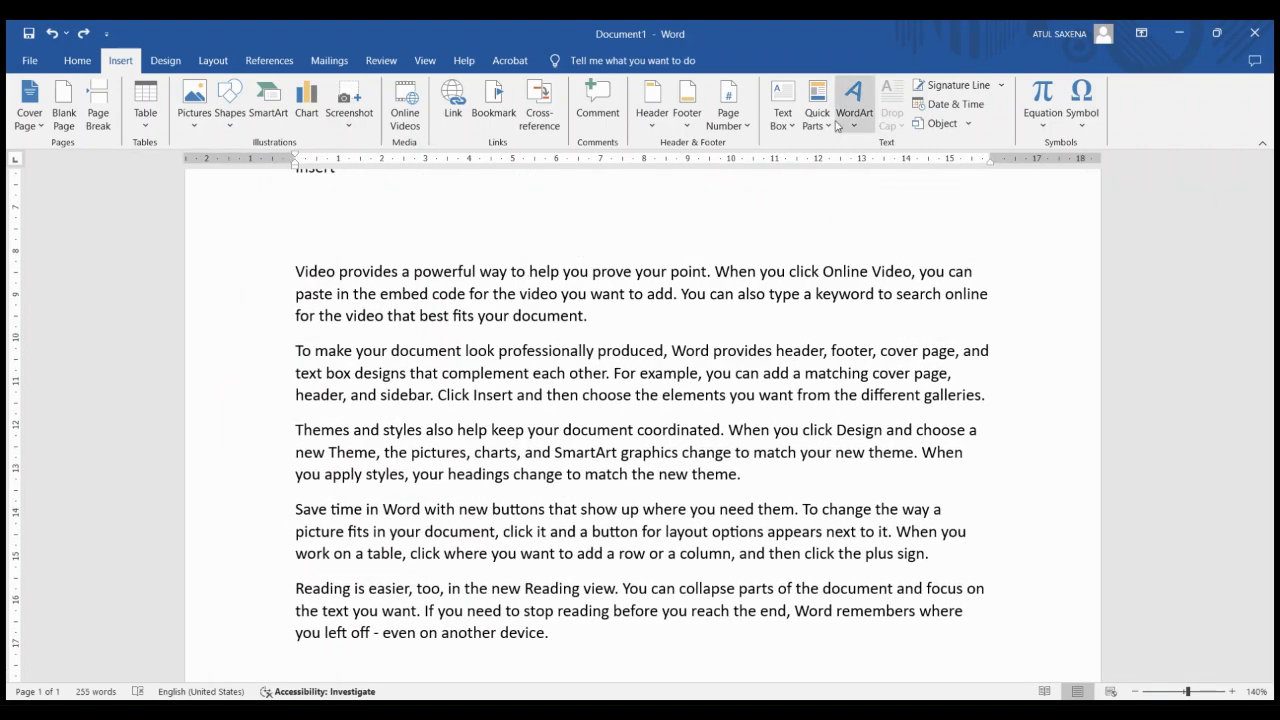
Add a page header containing a person's name, centre it, and return to the document body
left_click(652, 98)
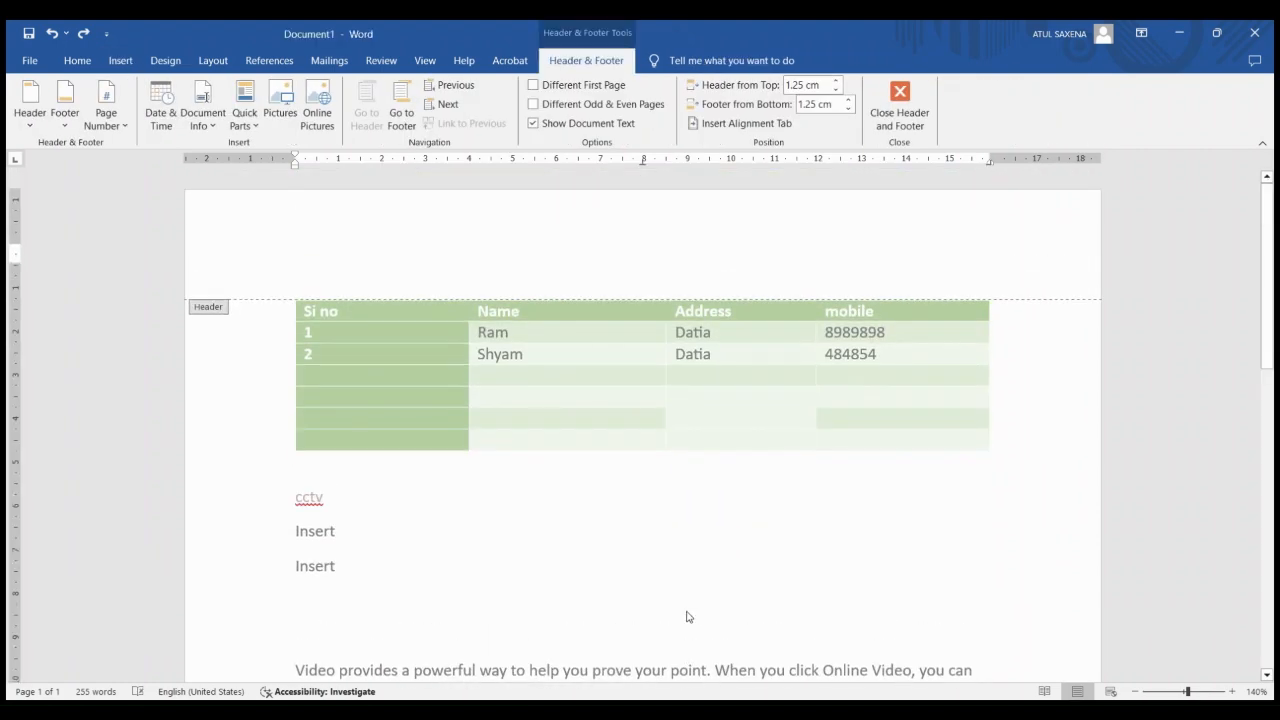
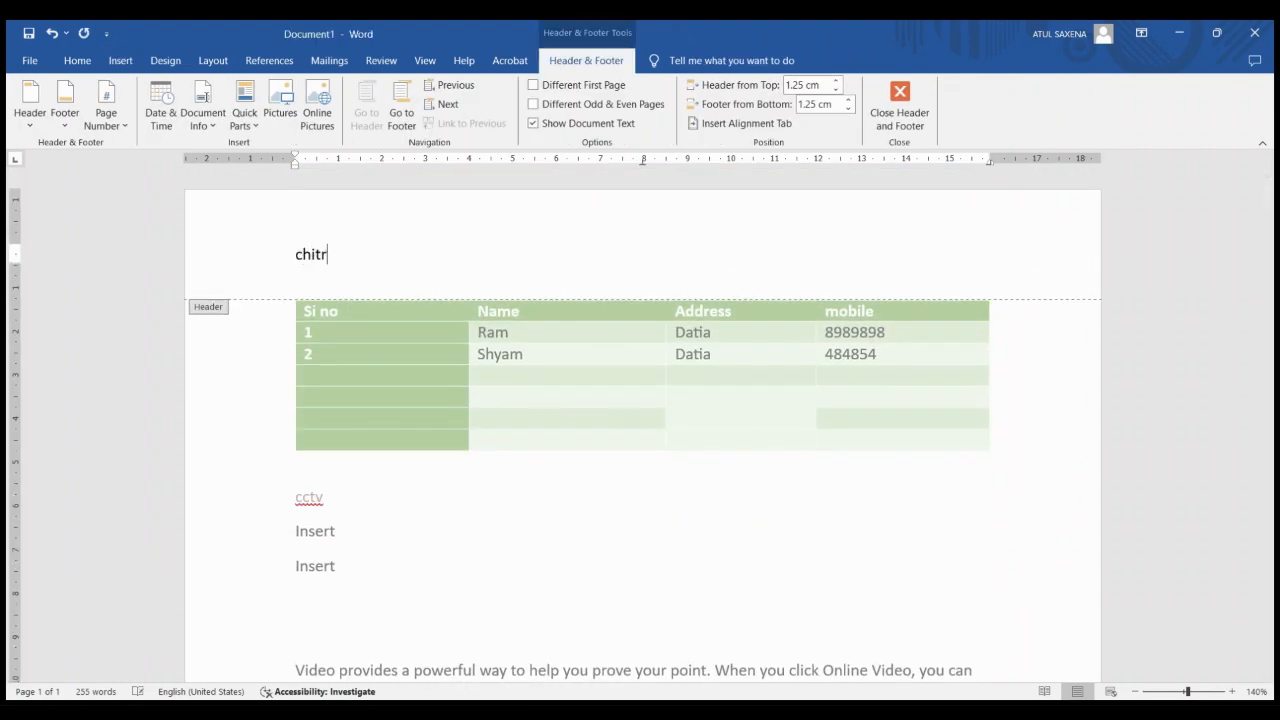
key("ctrl+e")
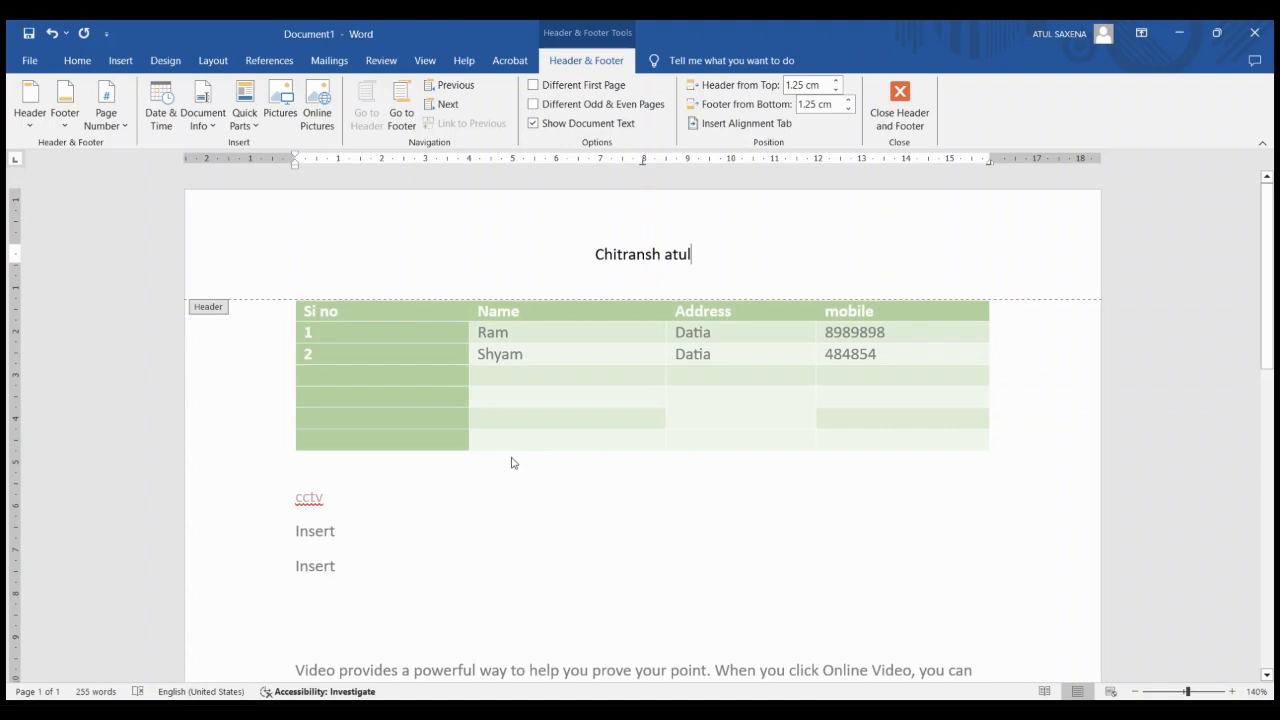
double_click(522, 533)
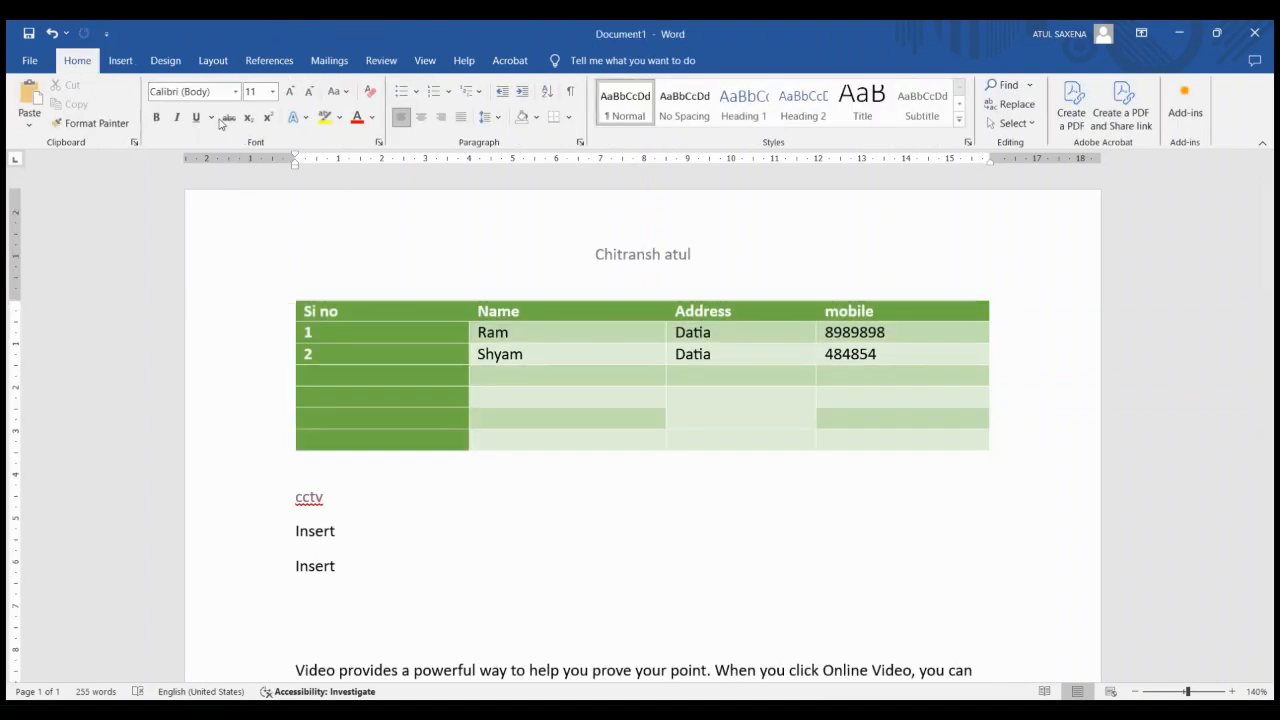
Add a page footer reading "Datia mp", centre it, and return to the document body
left_click(122, 62)
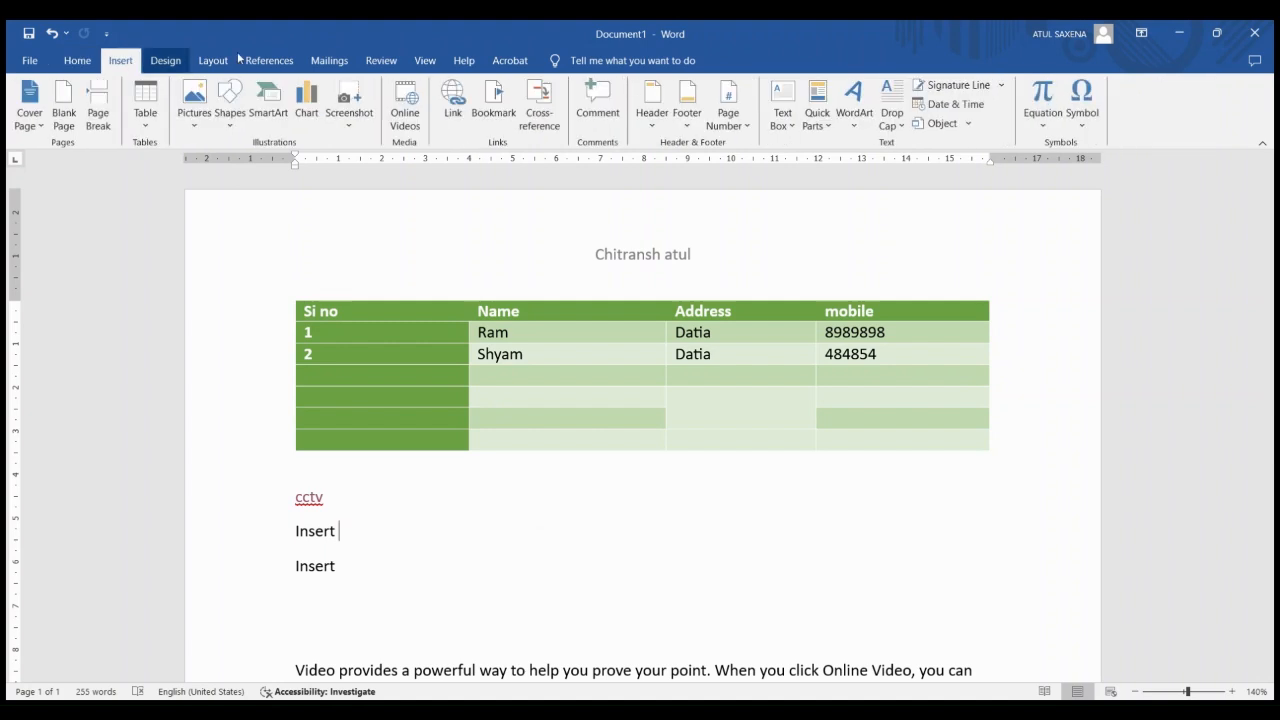
left_click(685, 107)
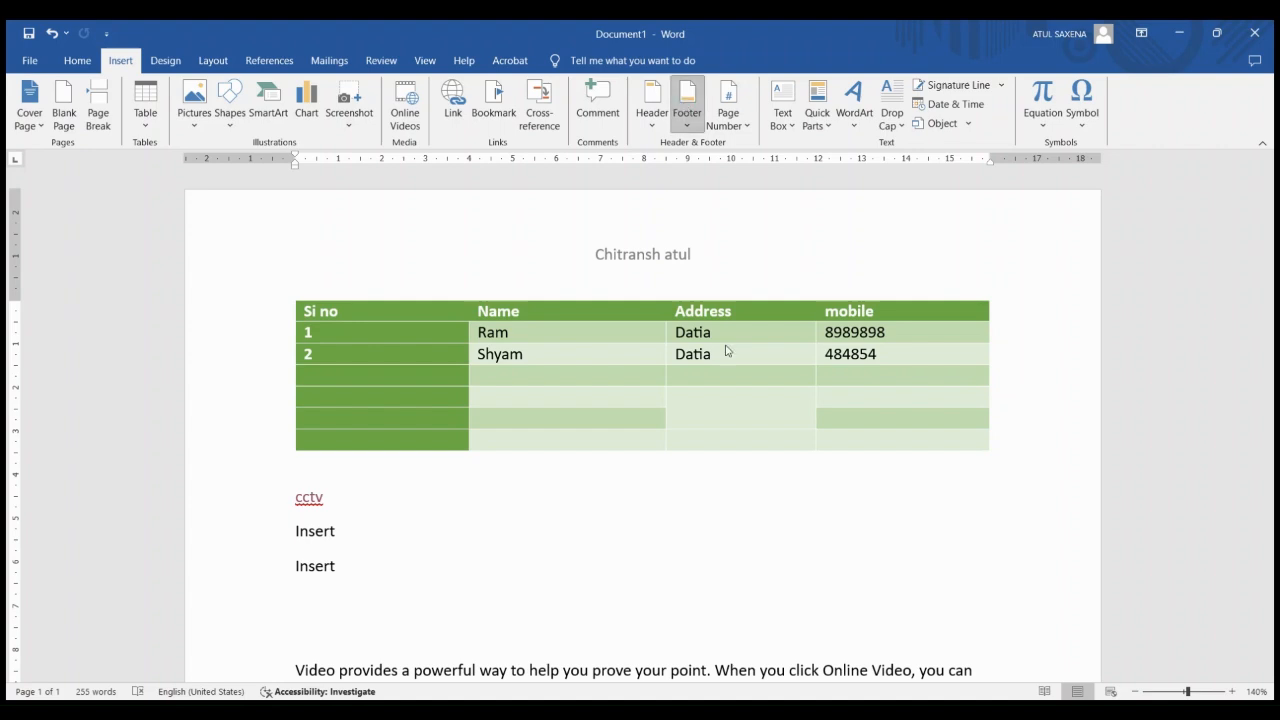
left_click(746, 616)
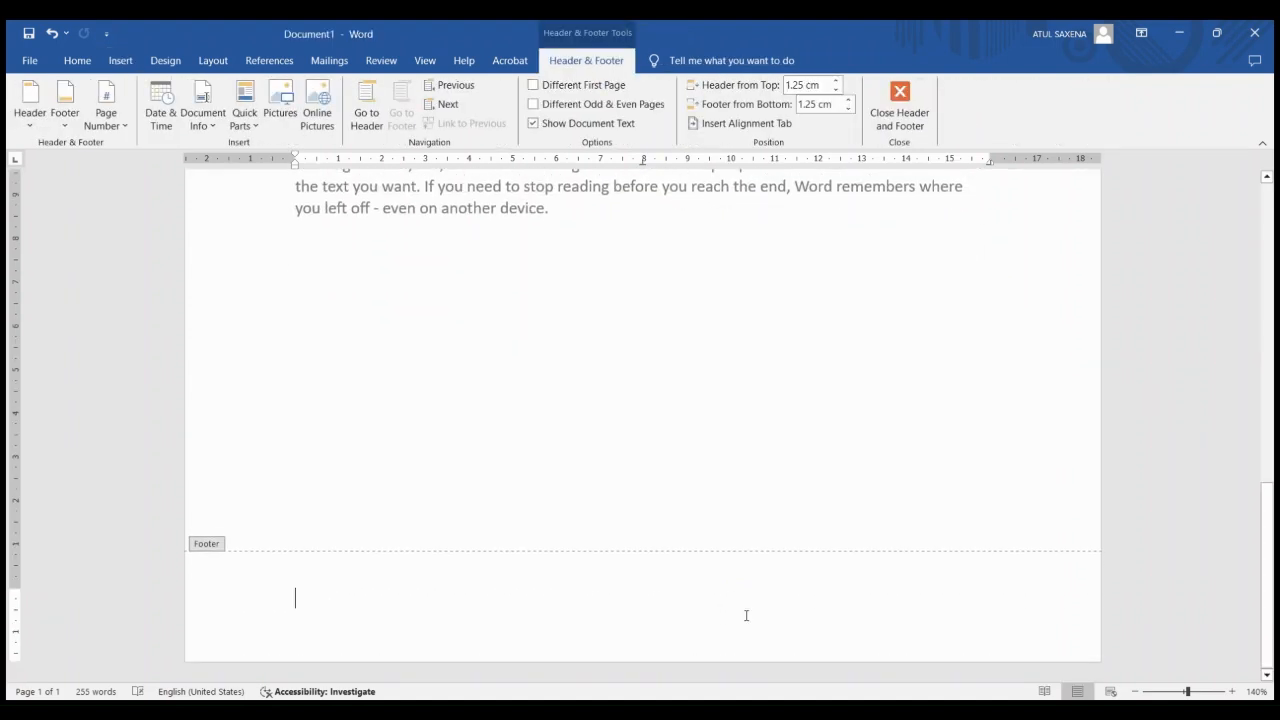
type("datia m")
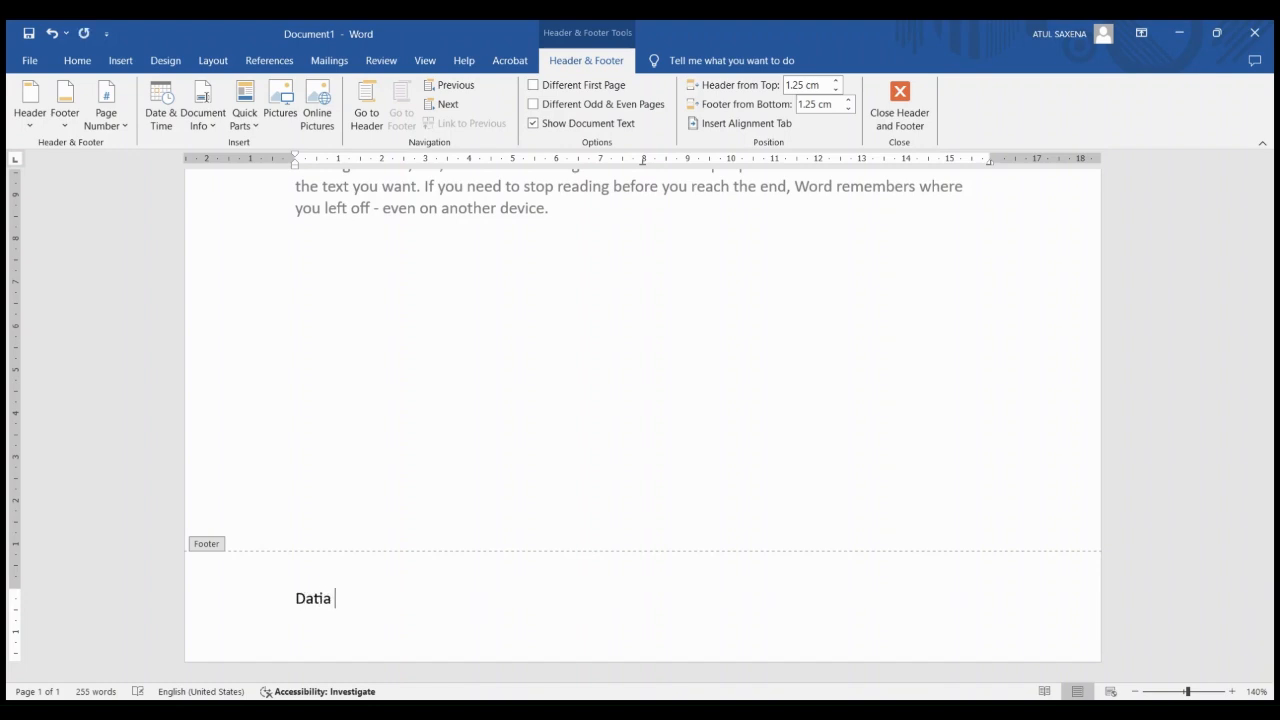
key("ctrl+e")
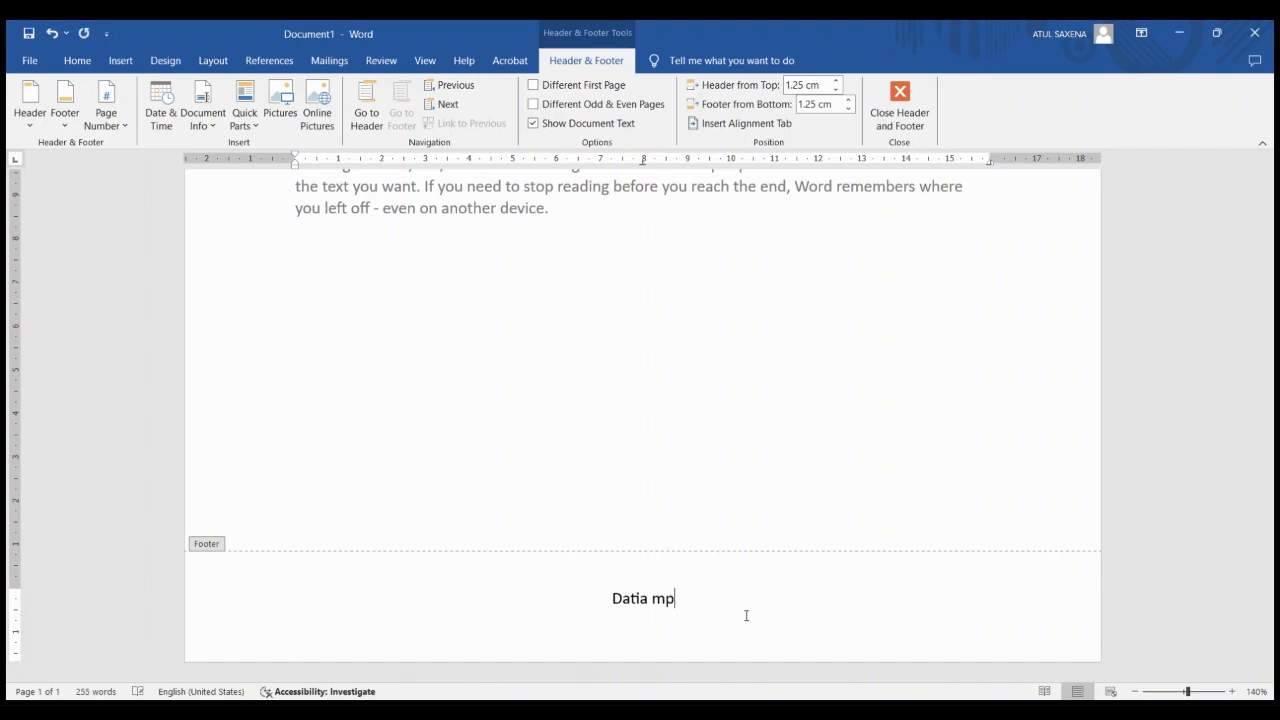
double_click(591, 471)
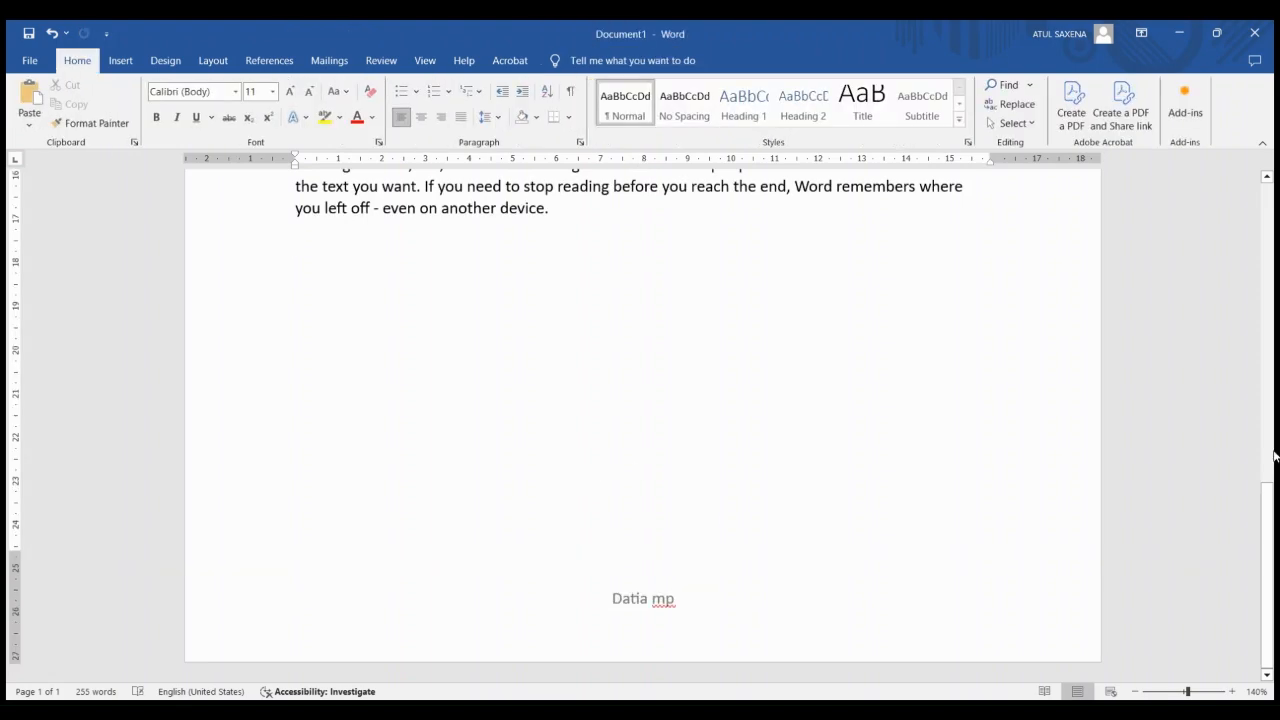
scroll(1266, 451, "up", 15)
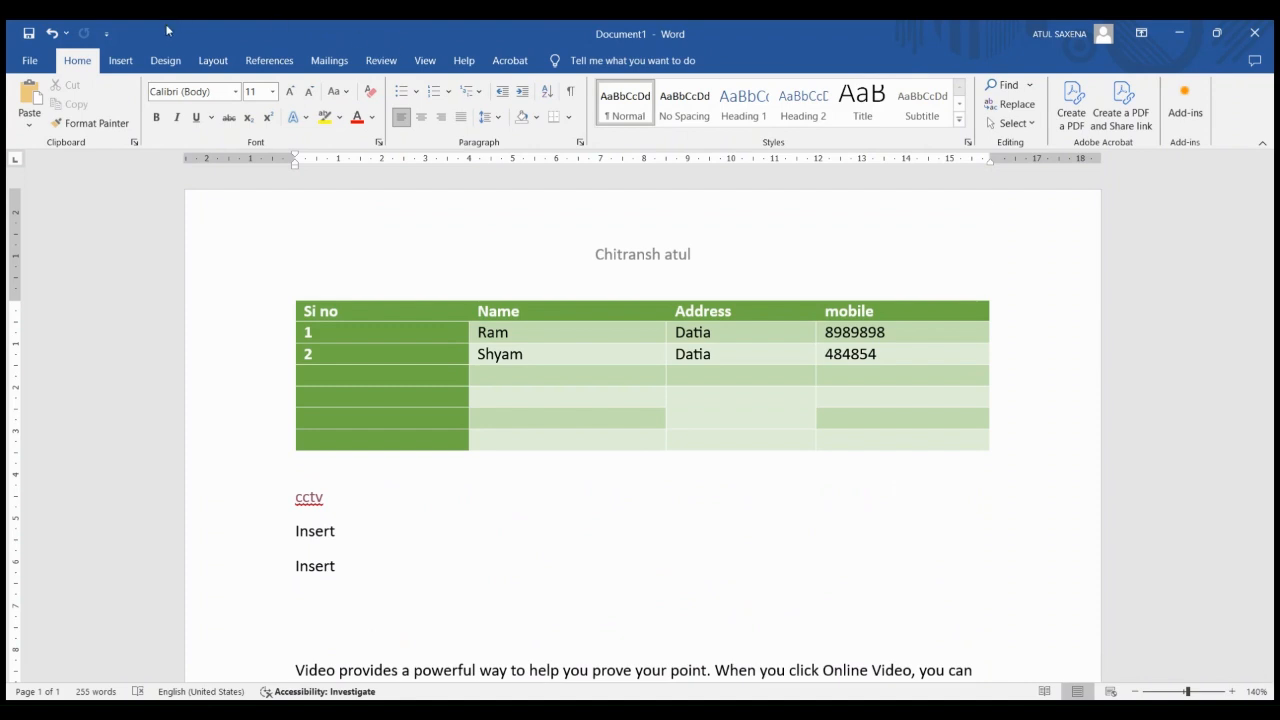
left_click(121, 60)
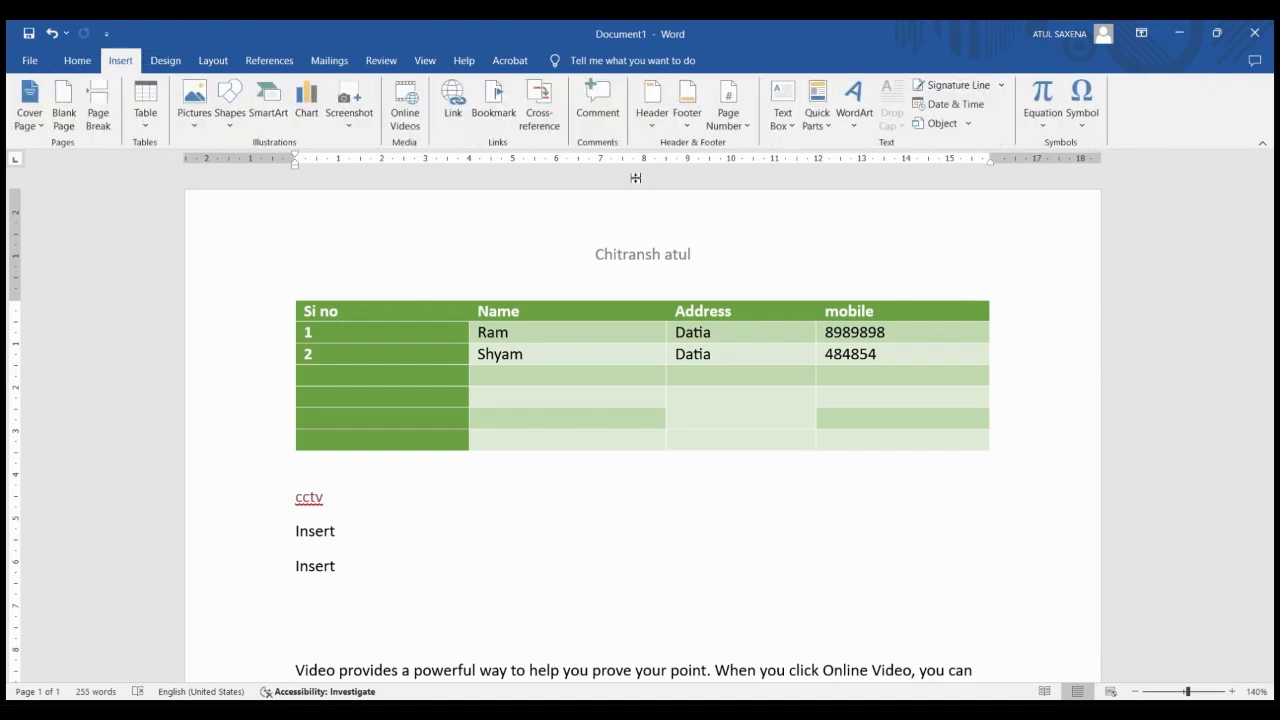
left_click(722, 130)
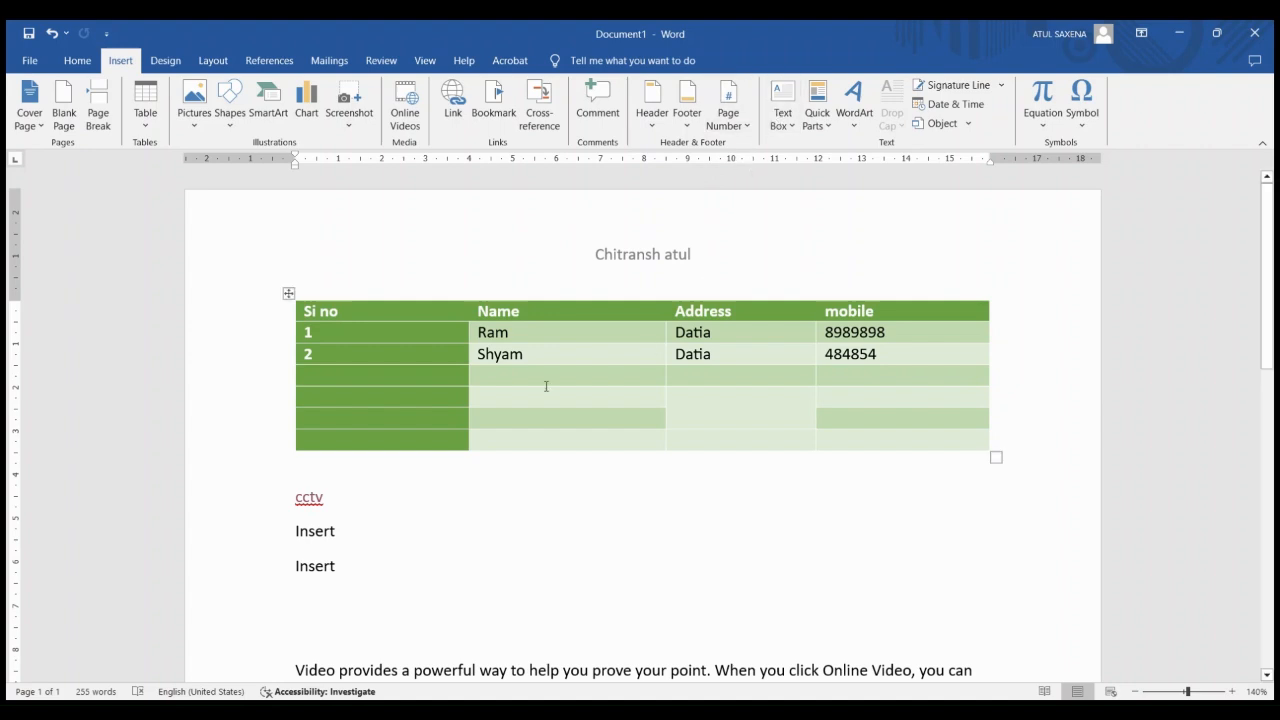
Clear the document body and draw a text box about 7.8 cm wide and 3.4 cm high, filled with random placeholder text
key("ctrl+a")
key("Delete")
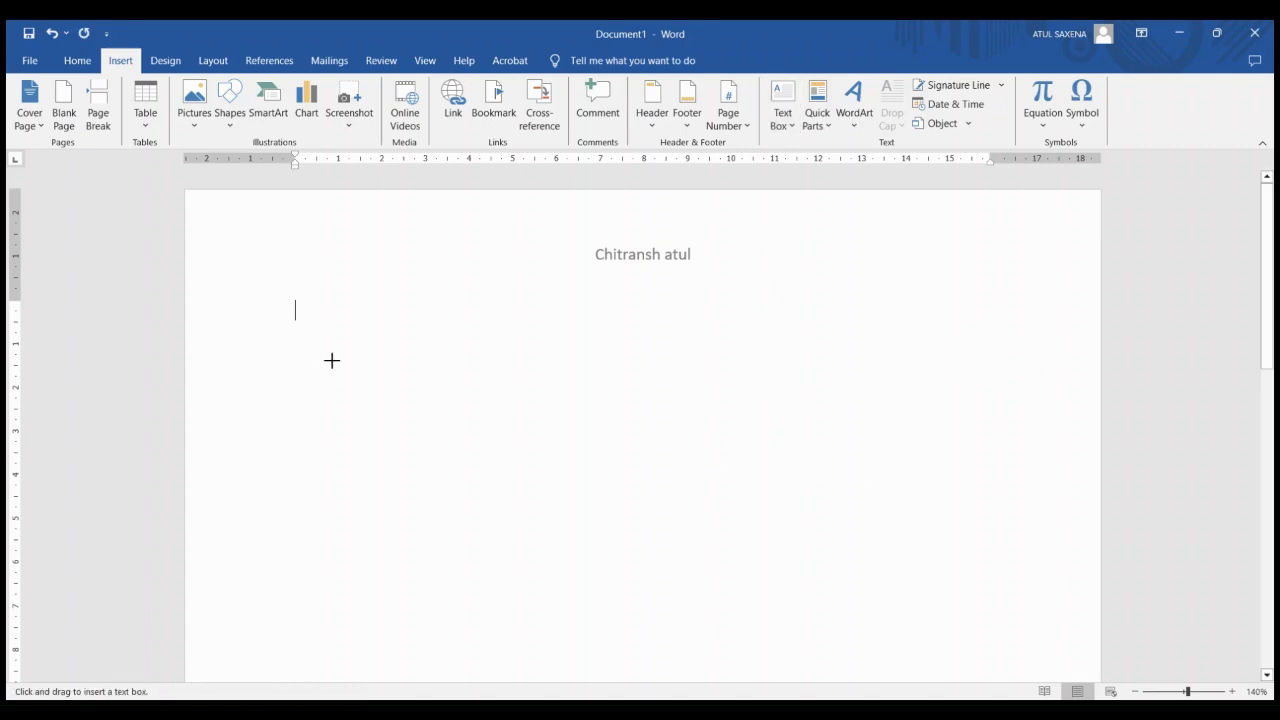
left_click_drag(308, 318, 648, 465)
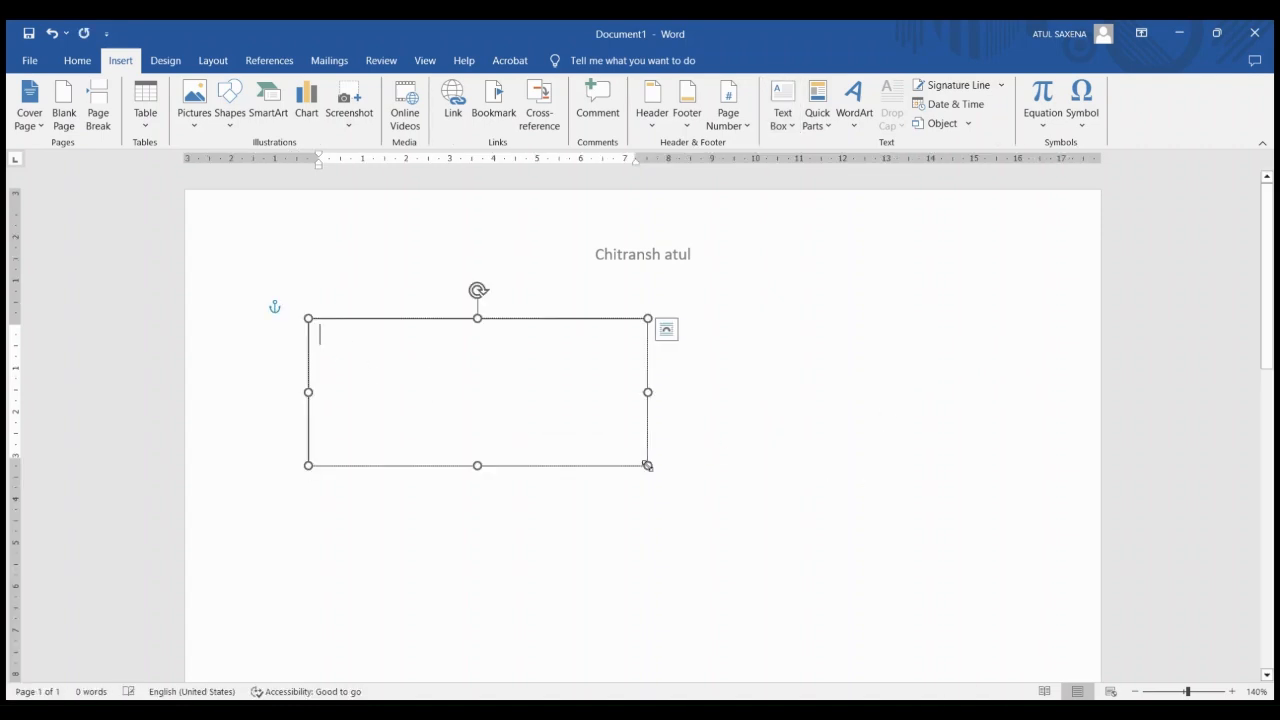
type("jfhdskj jksdfk klsdfklj dkf kl")
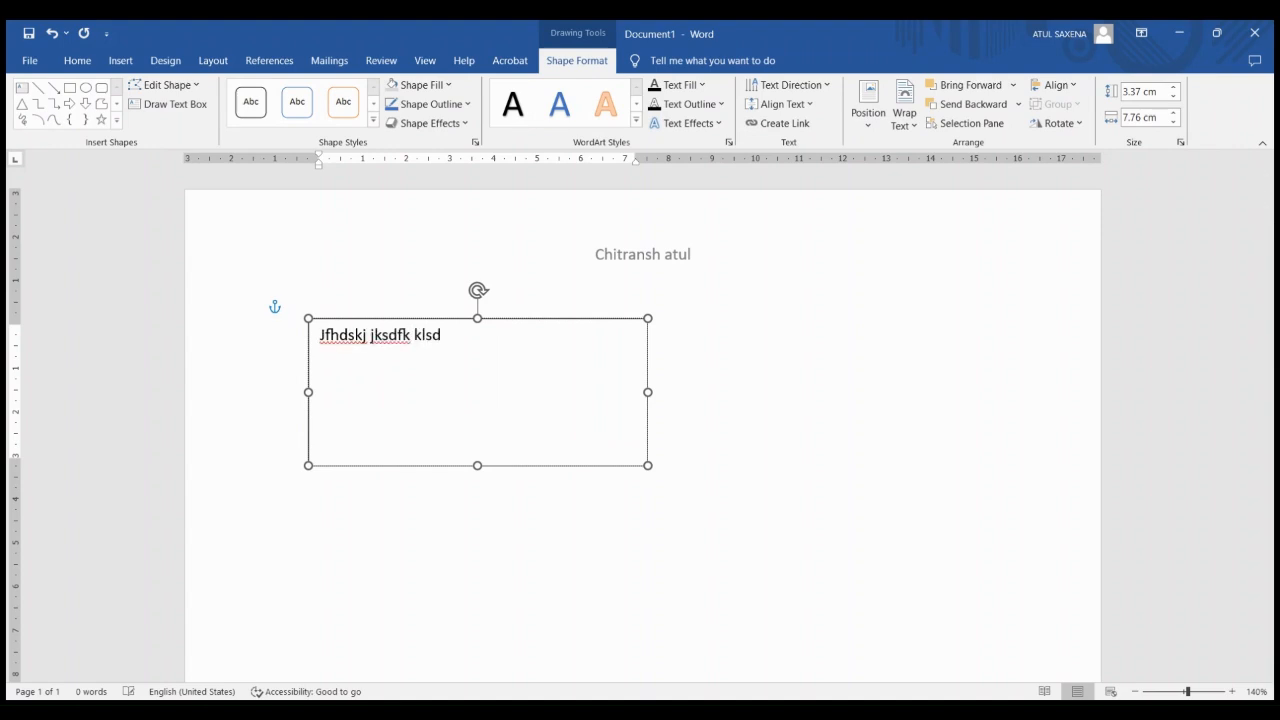
type("dsfk kldsfkld kdsfks kldsfkldsj kldfj")
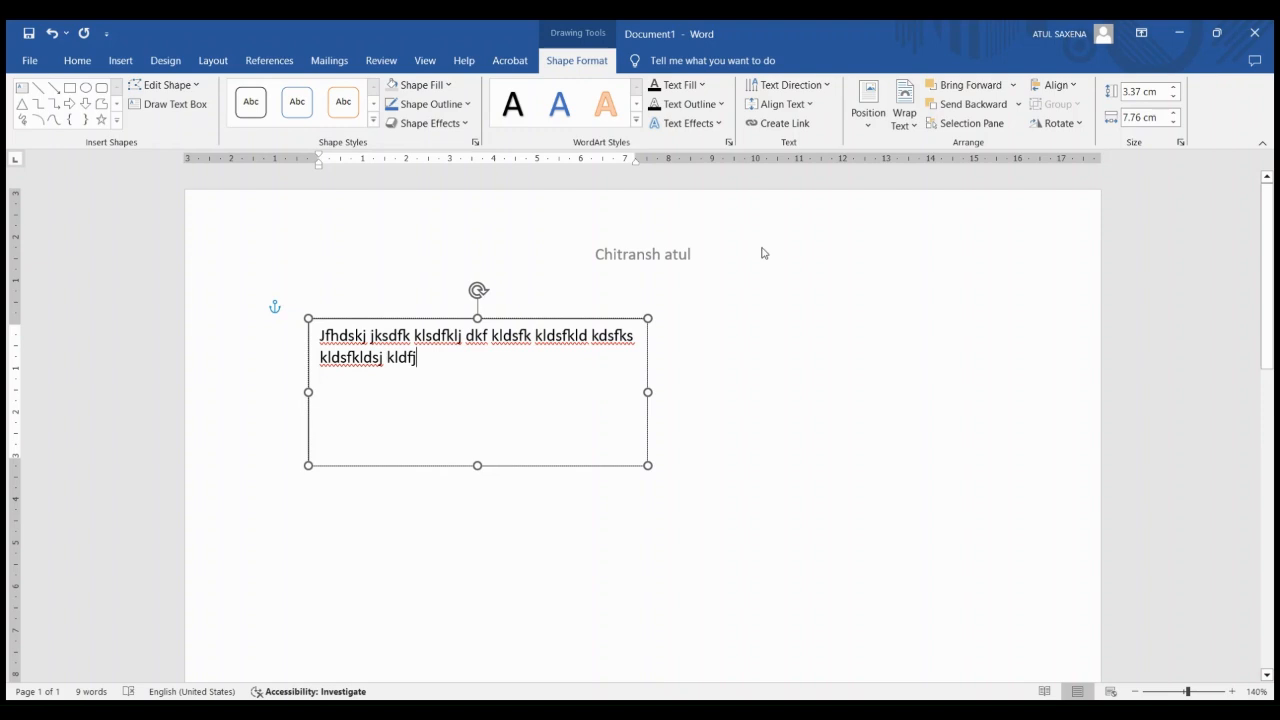
Rotate the text box's text 90 degrees clockwise, and delete the text box
left_click(782, 90)
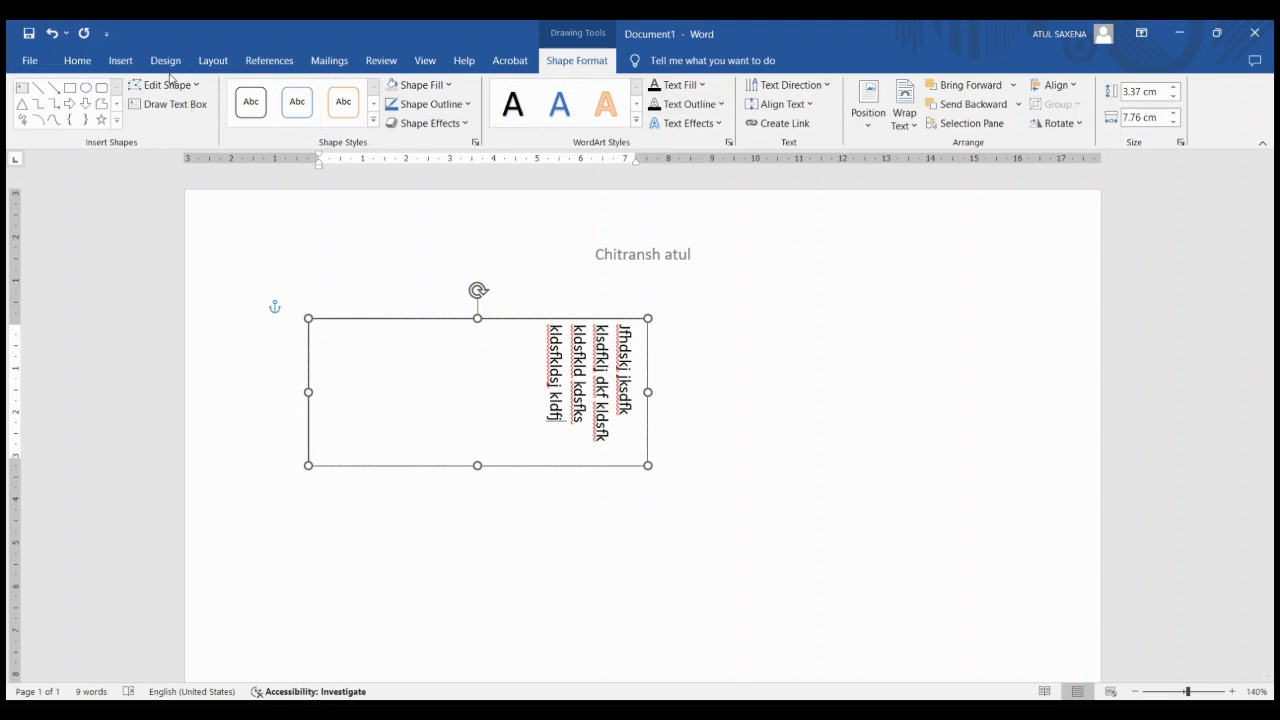
left_click(77, 60)
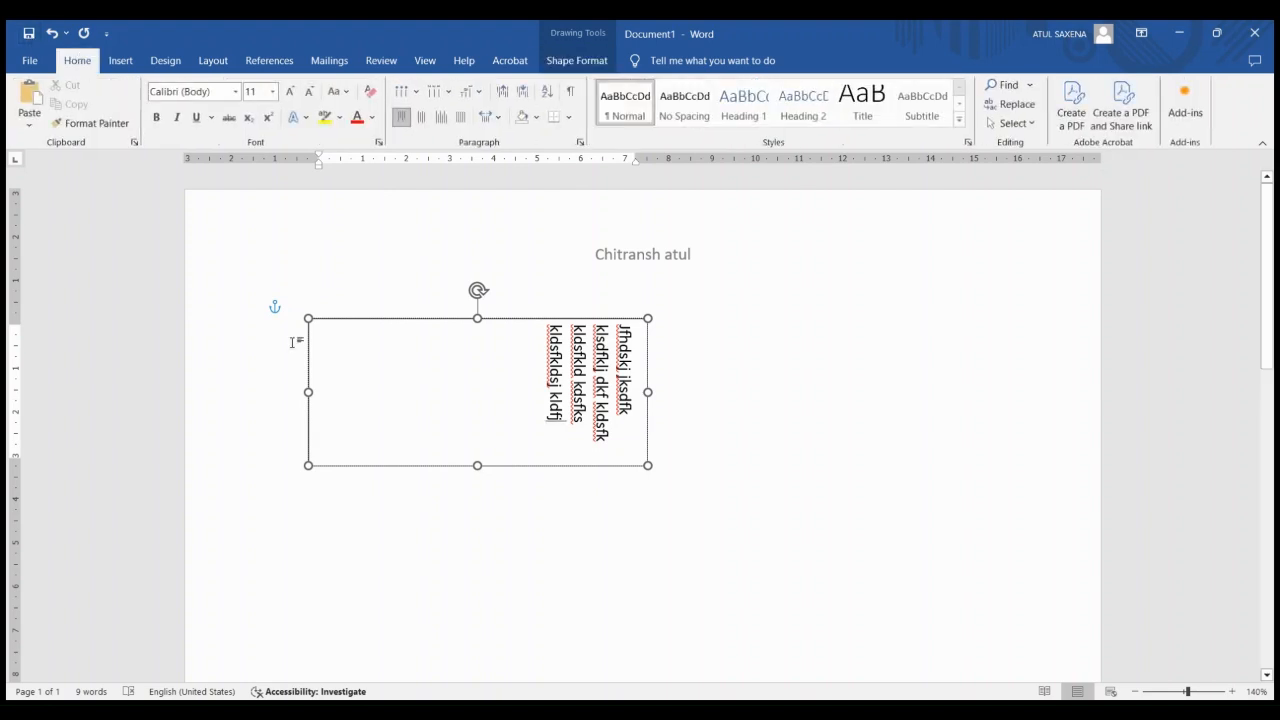
left_click(444, 466)
key("Delete")
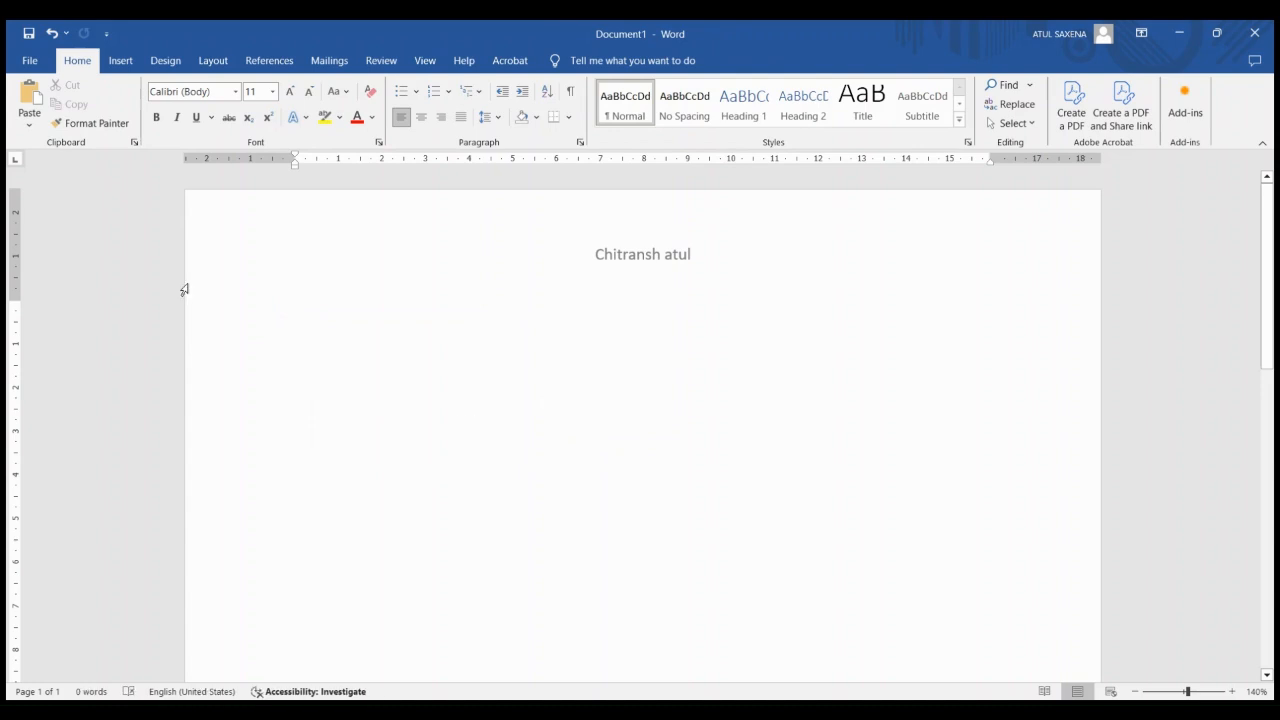
Insert the Author document property in the body with Quick Parts and change its content to the author's name in lowercase
left_click(120, 60)
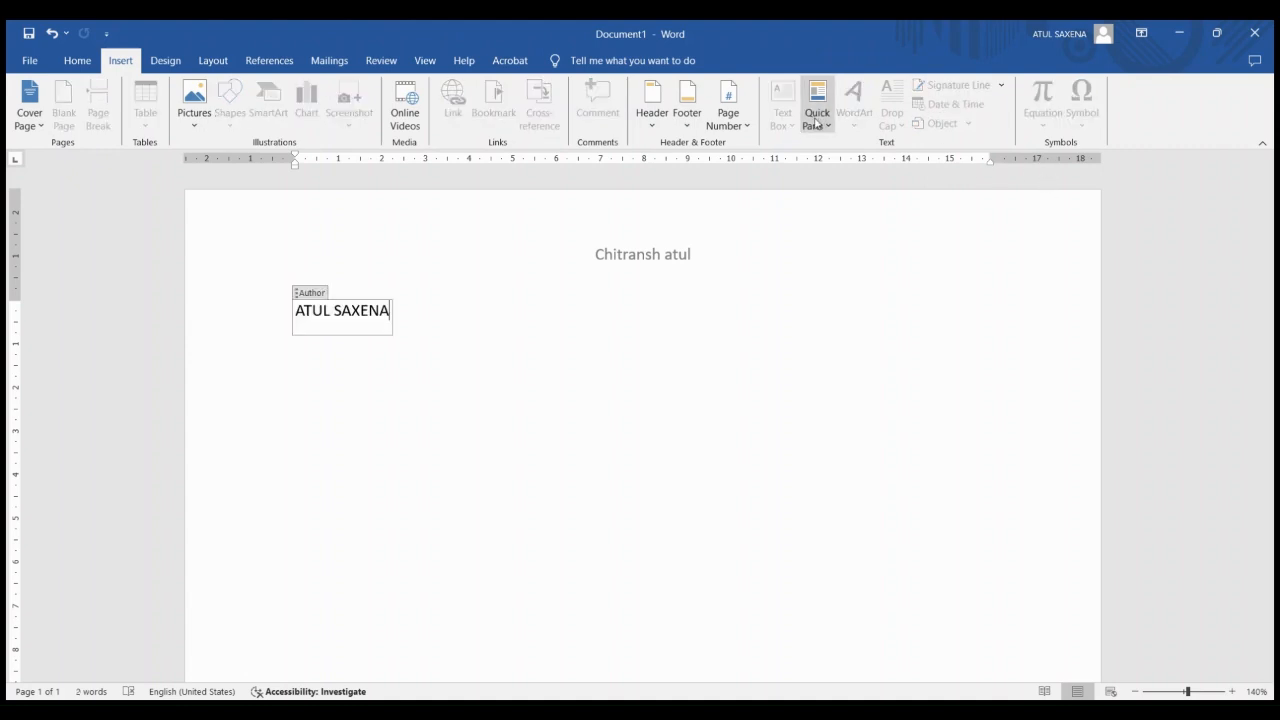
left_click(816, 121)
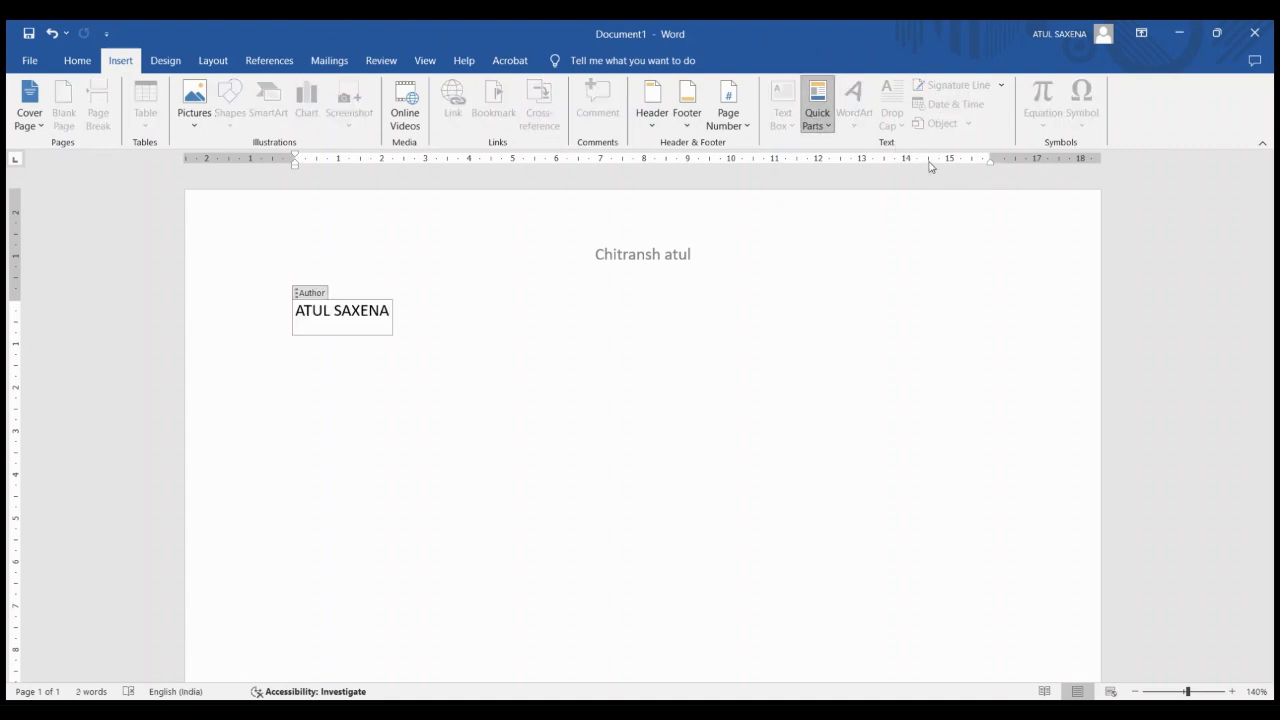
left_click(354, 341)
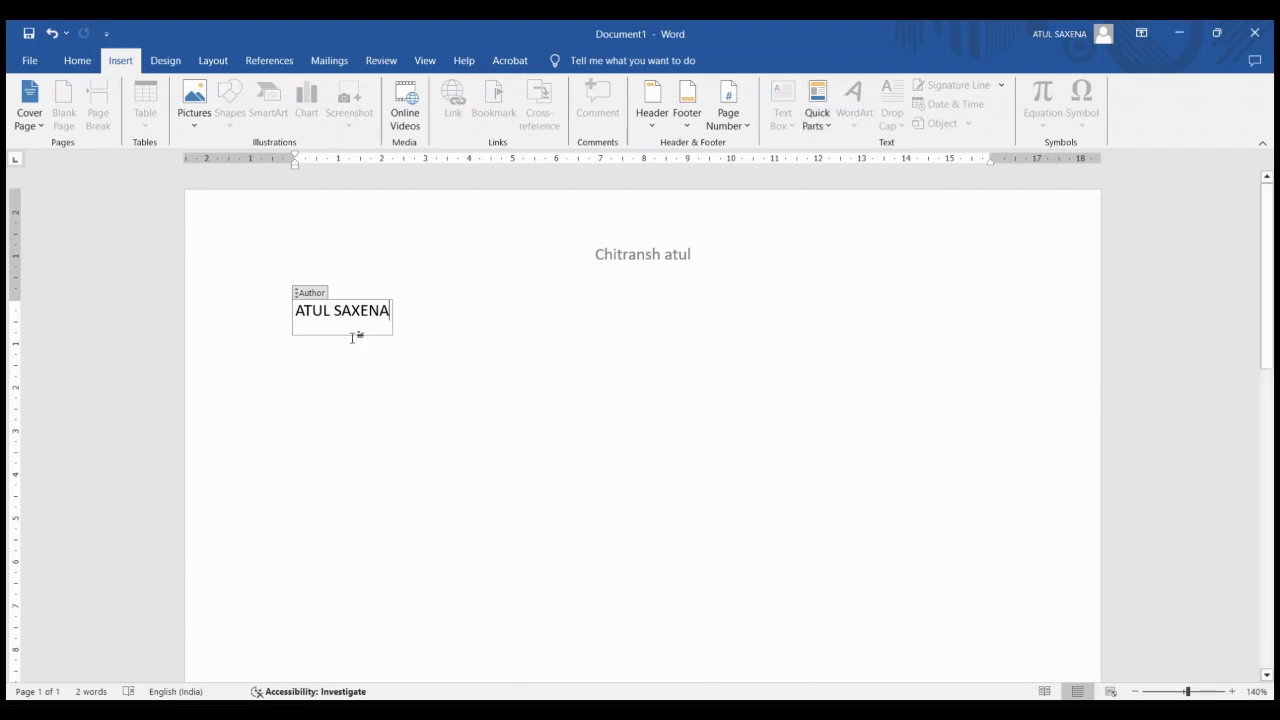
left_click(812, 130)
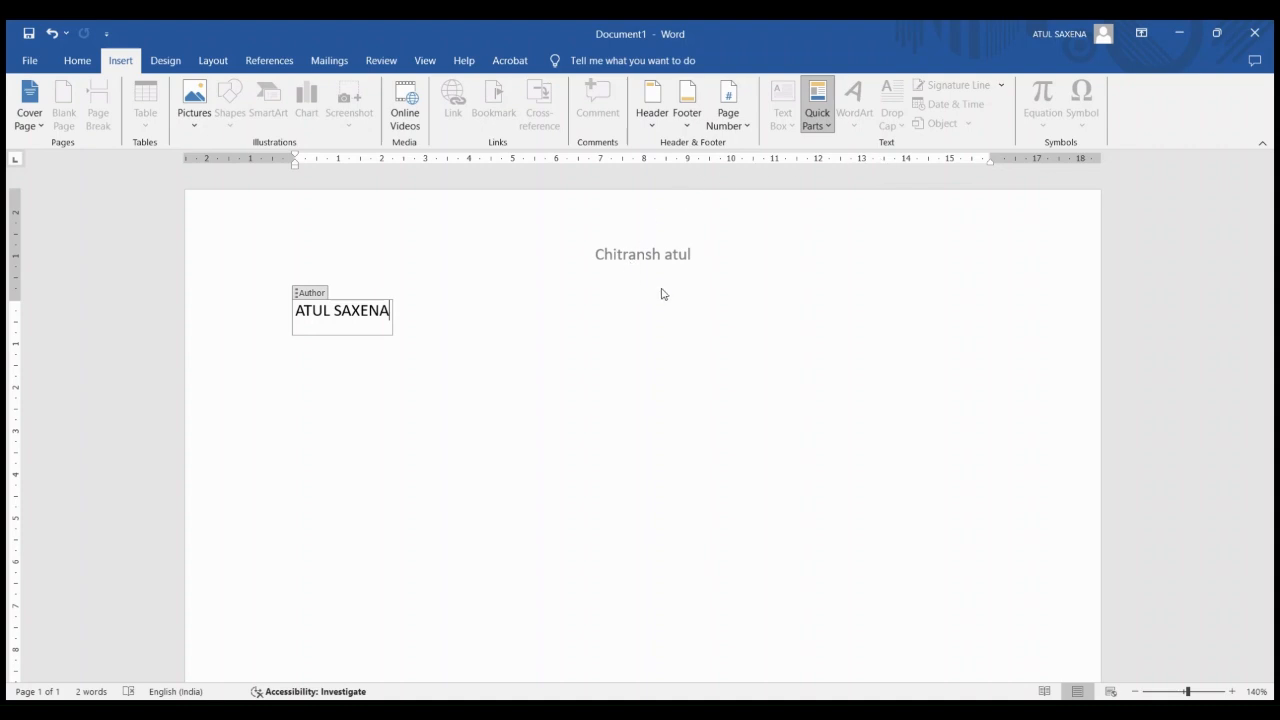
key("ctrl+z")
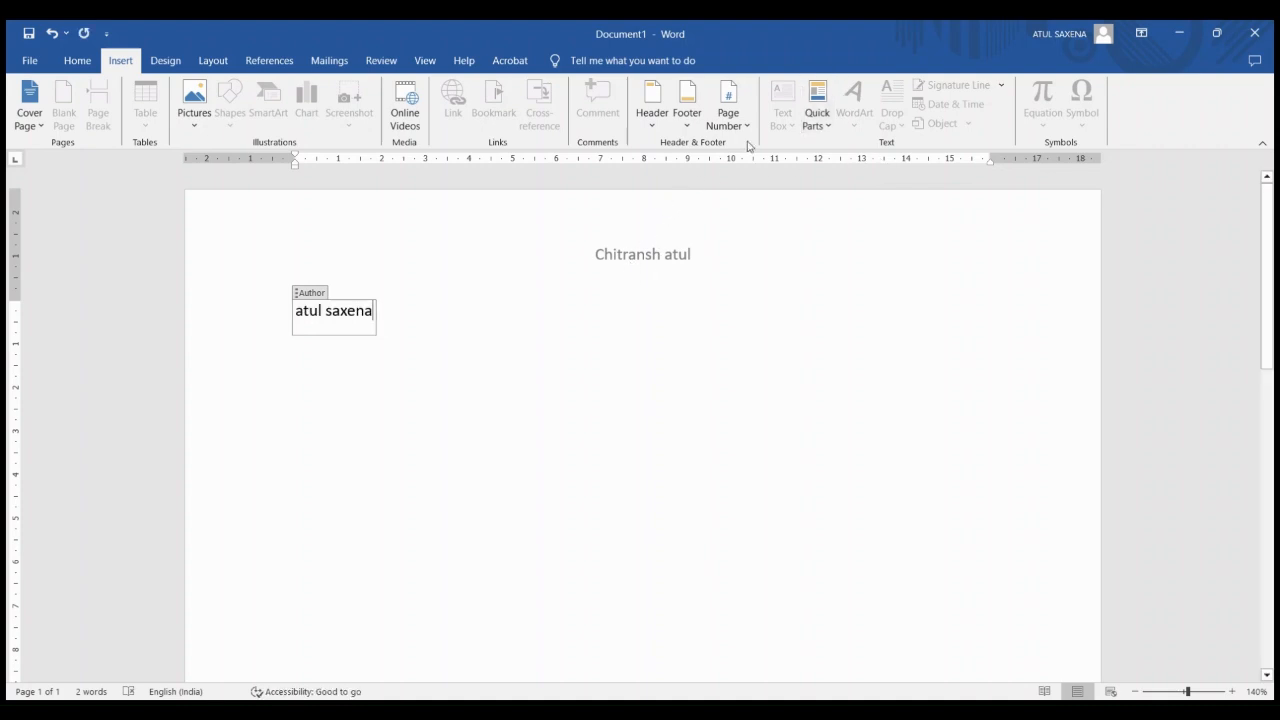
Remove the Author property field from the document body
left_click(436, 374)
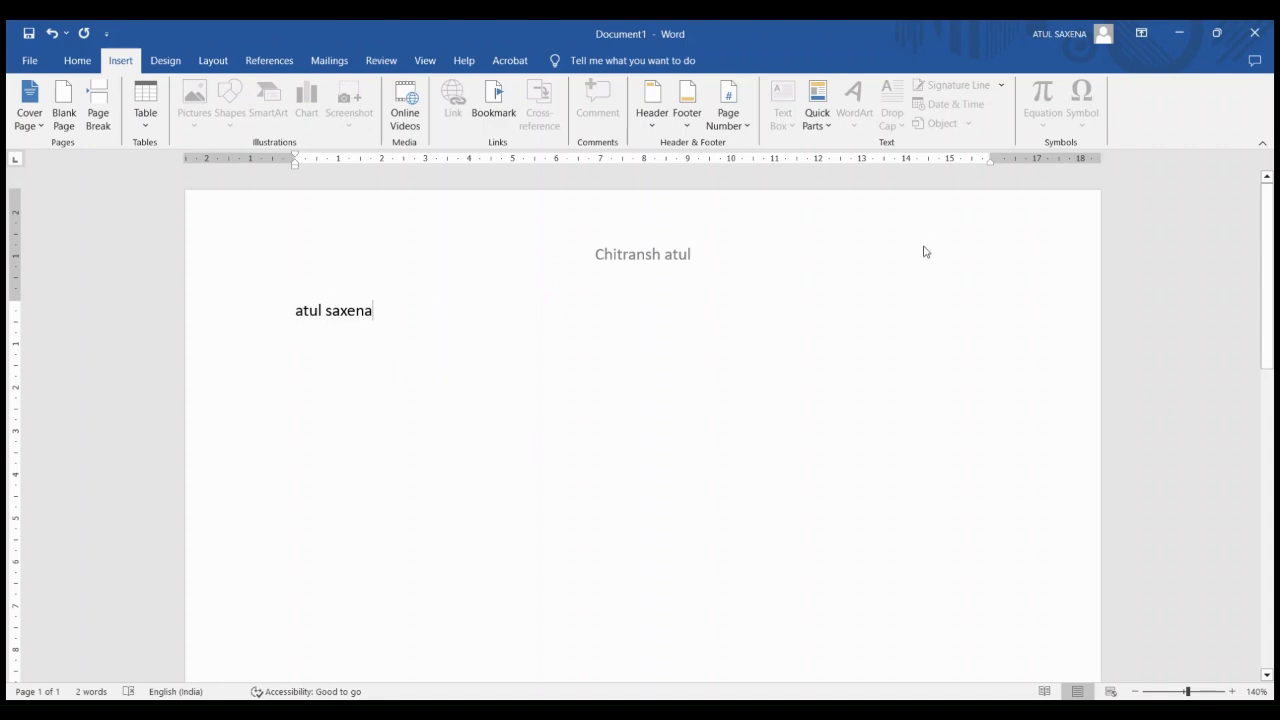
key("BackSpace")
key("BackSpace")
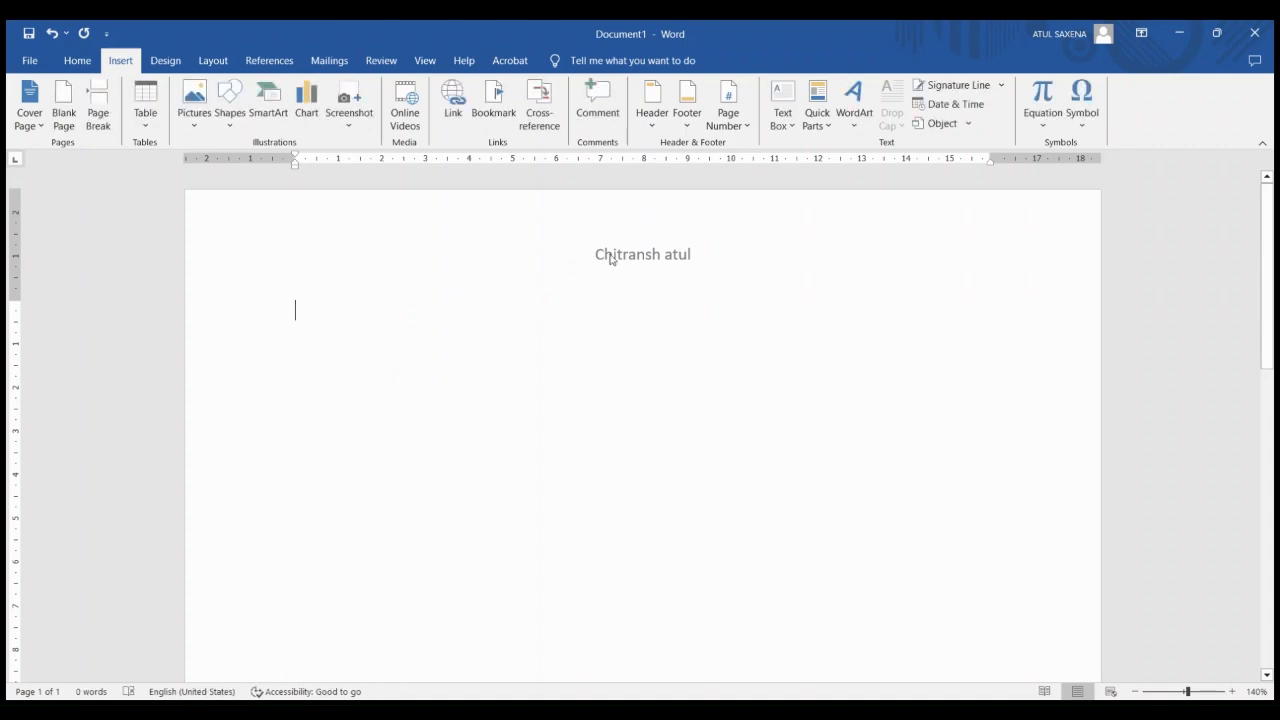
Insert a WordArt object in the black shadowed style with the text "Computer"
left_click(856, 131)
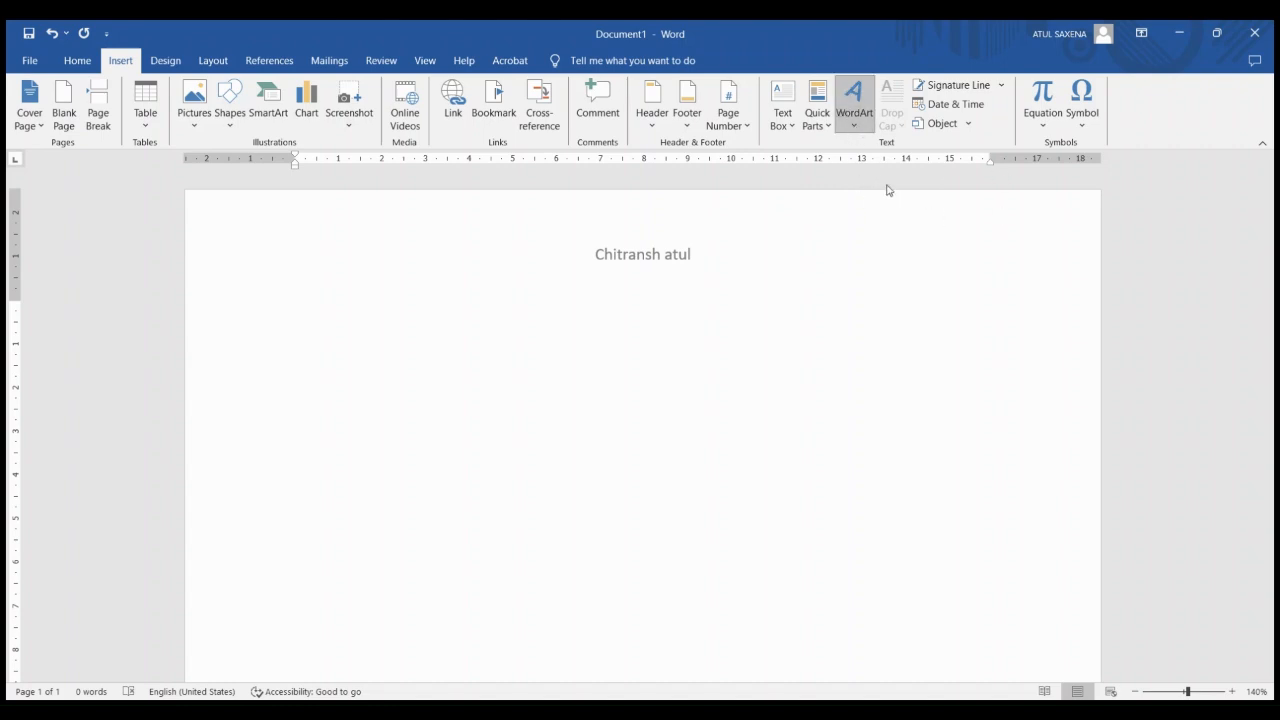
left_click(862, 173)
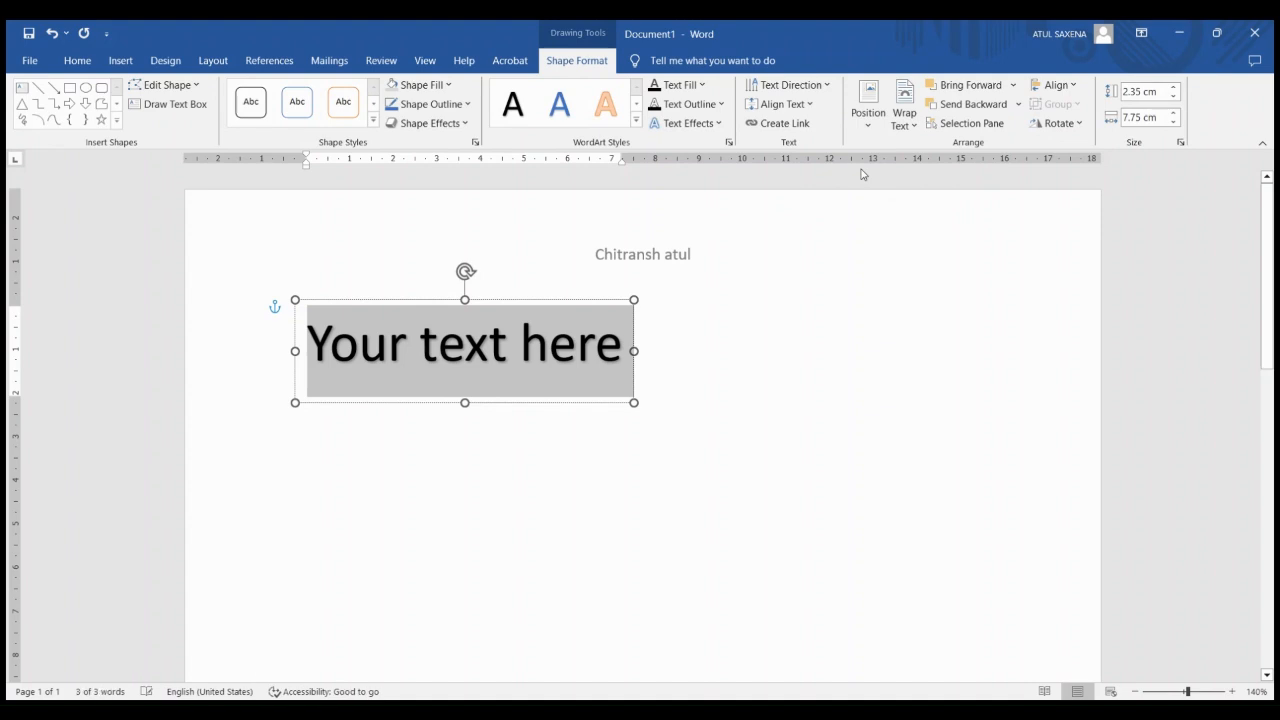
type("computer")
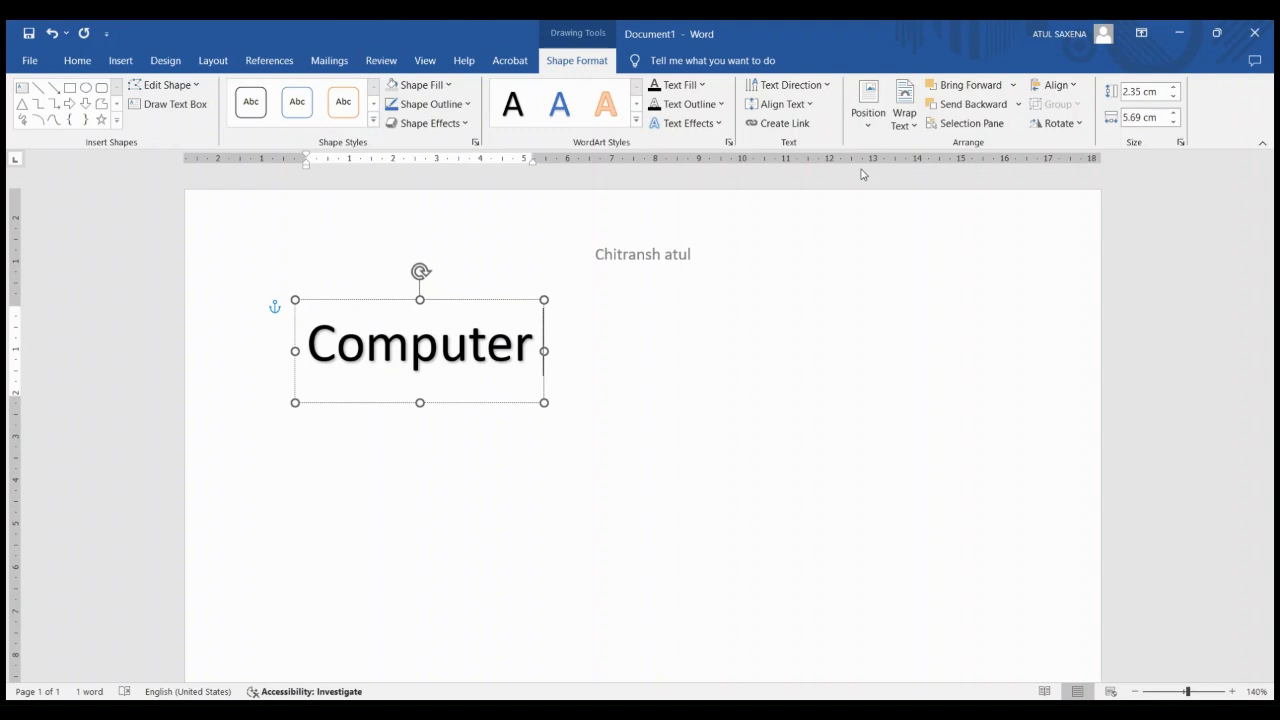
Apply an arch transform text effect to the "Computer" WordArt
left_click(708, 124)
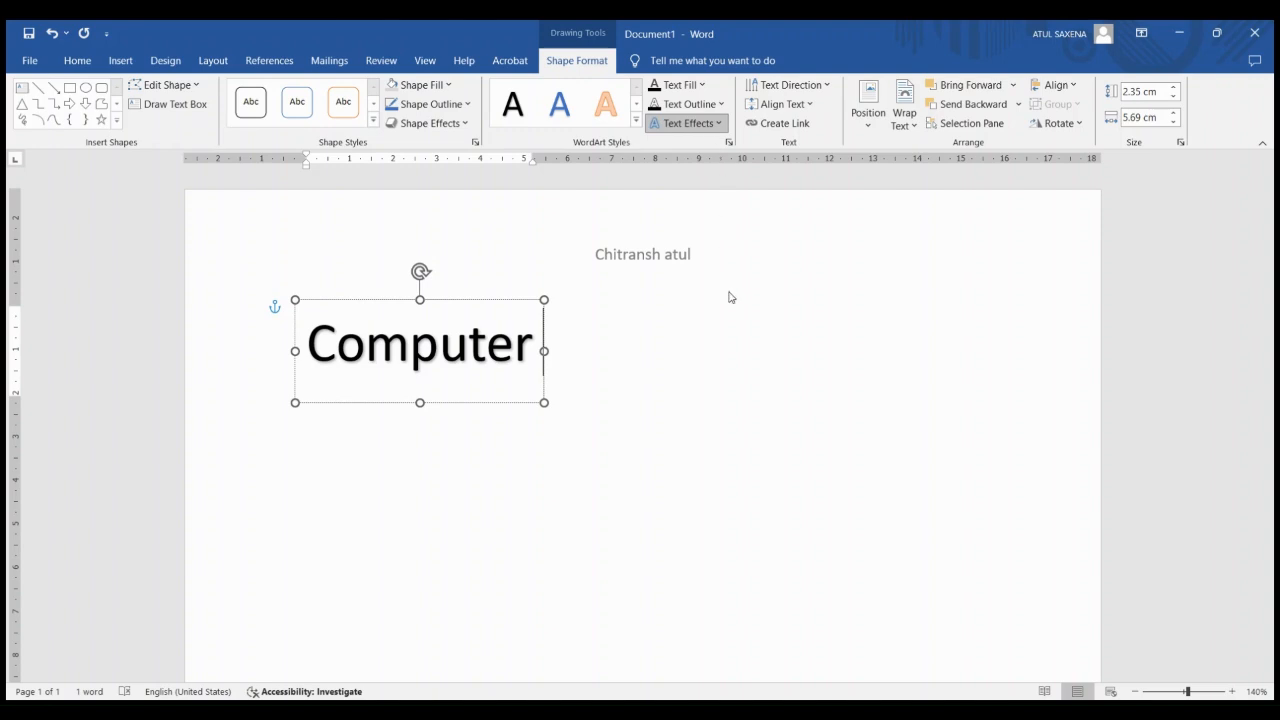
left_click(780, 316)
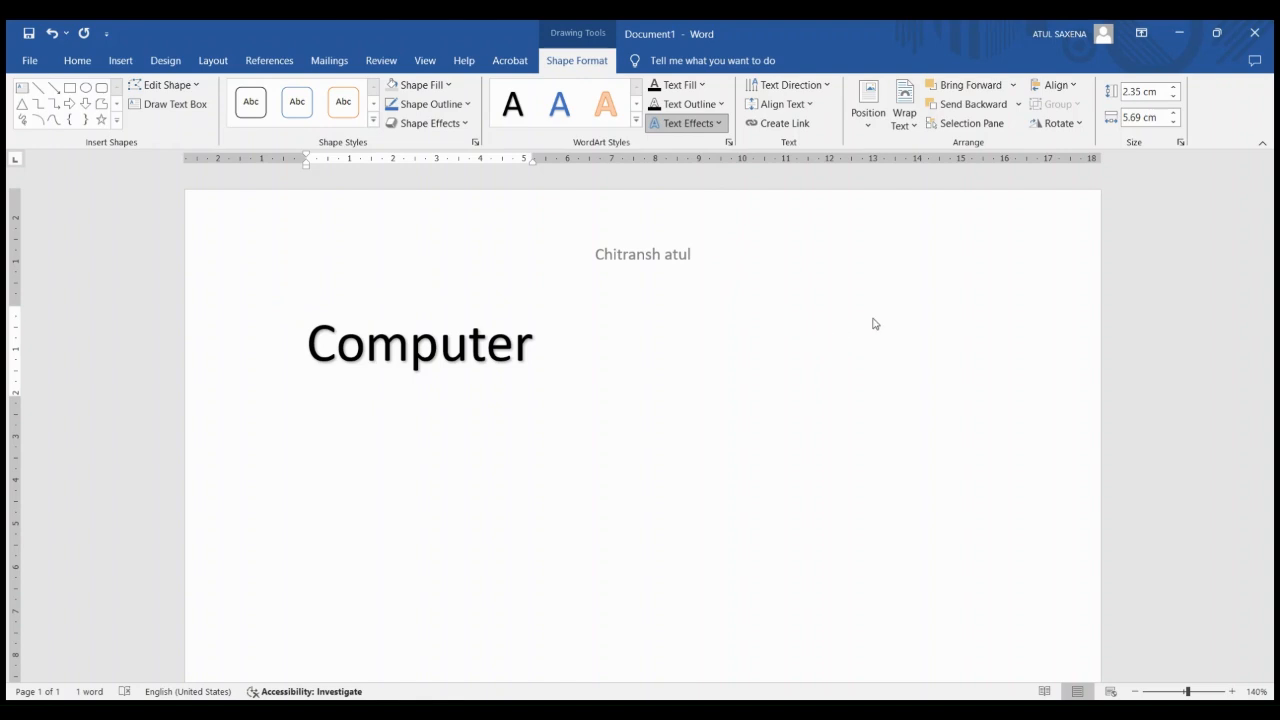
left_click(783, 314)
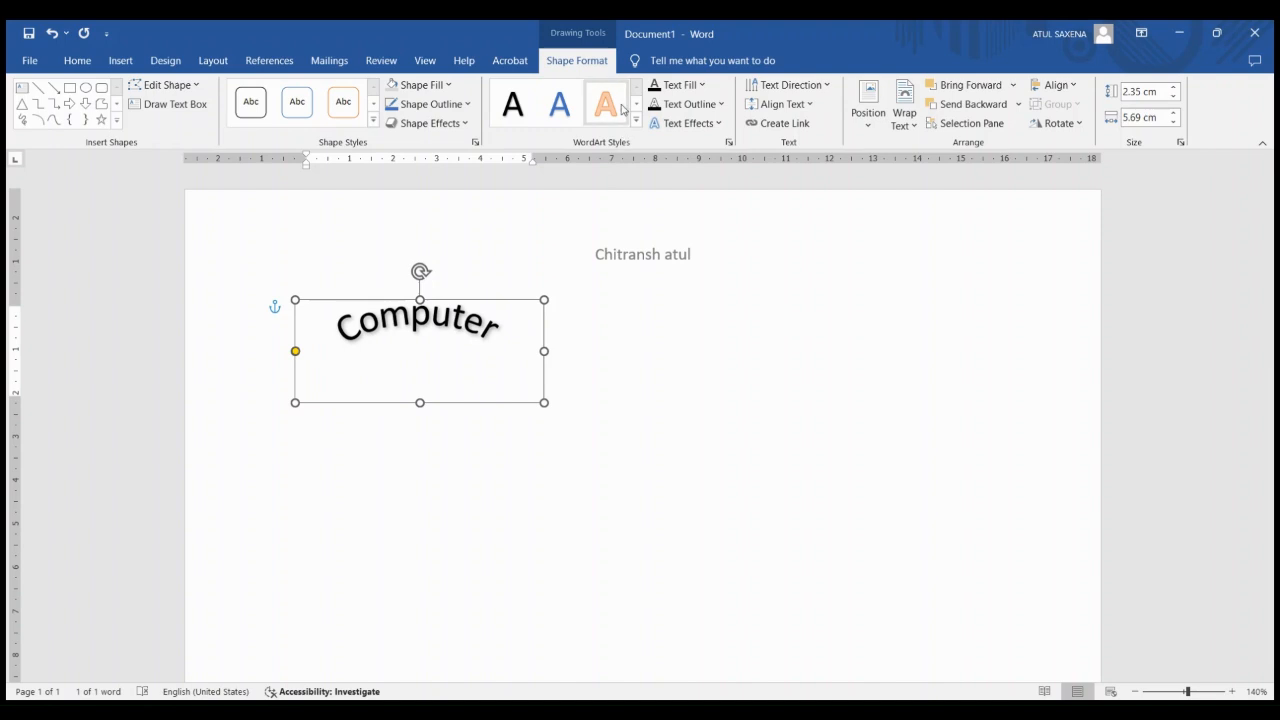
Give the "Computer" WordArt a blue text fill and a dark yellow text outline
left_click(703, 88)
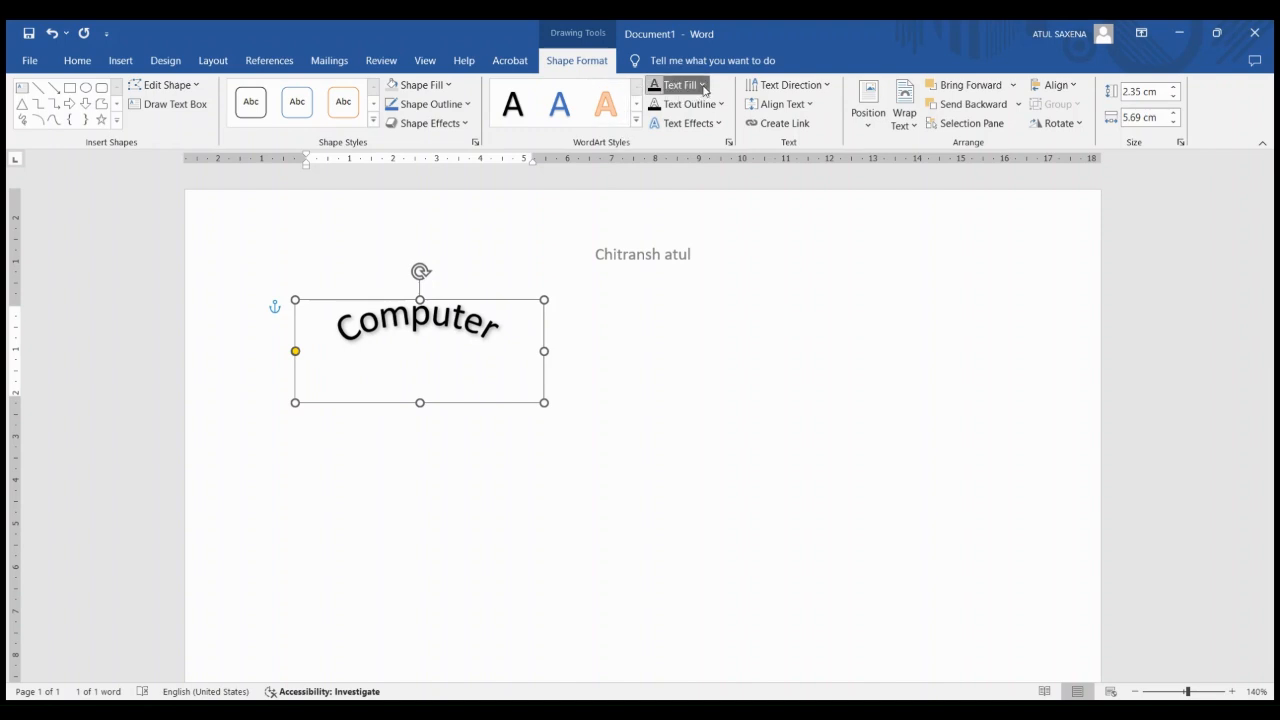
left_click(760, 183)
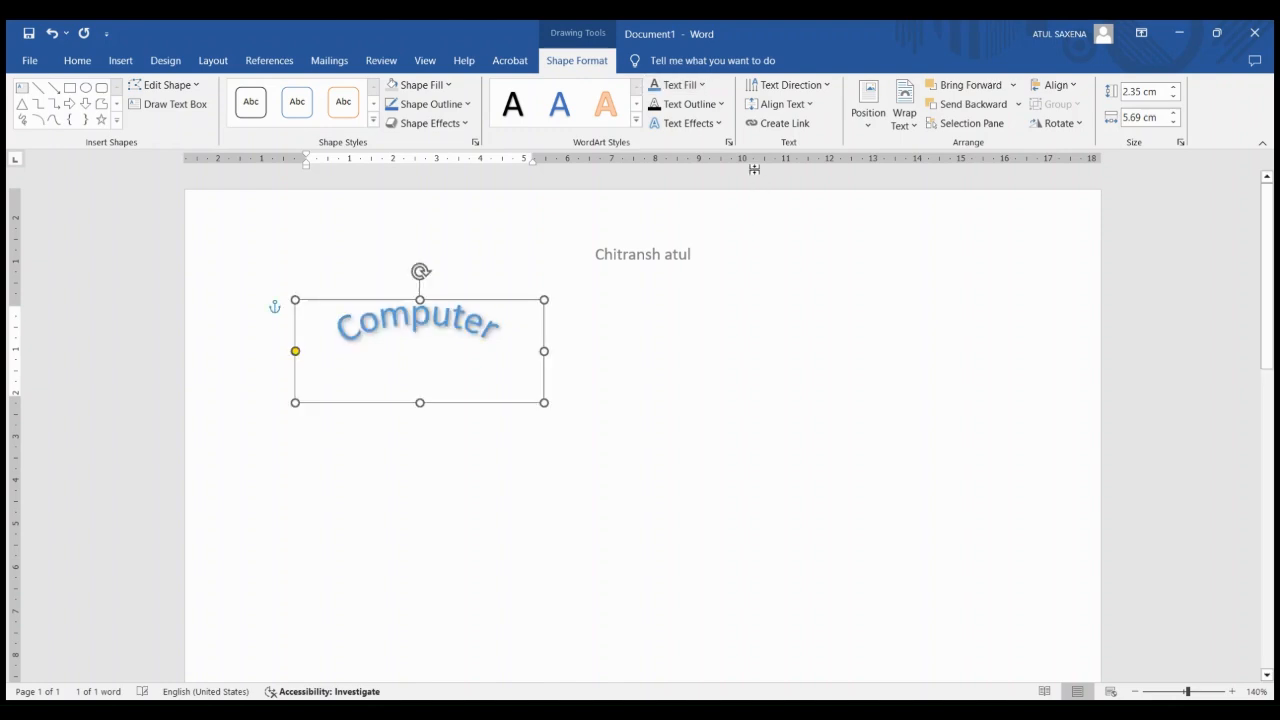
left_click(720, 106)
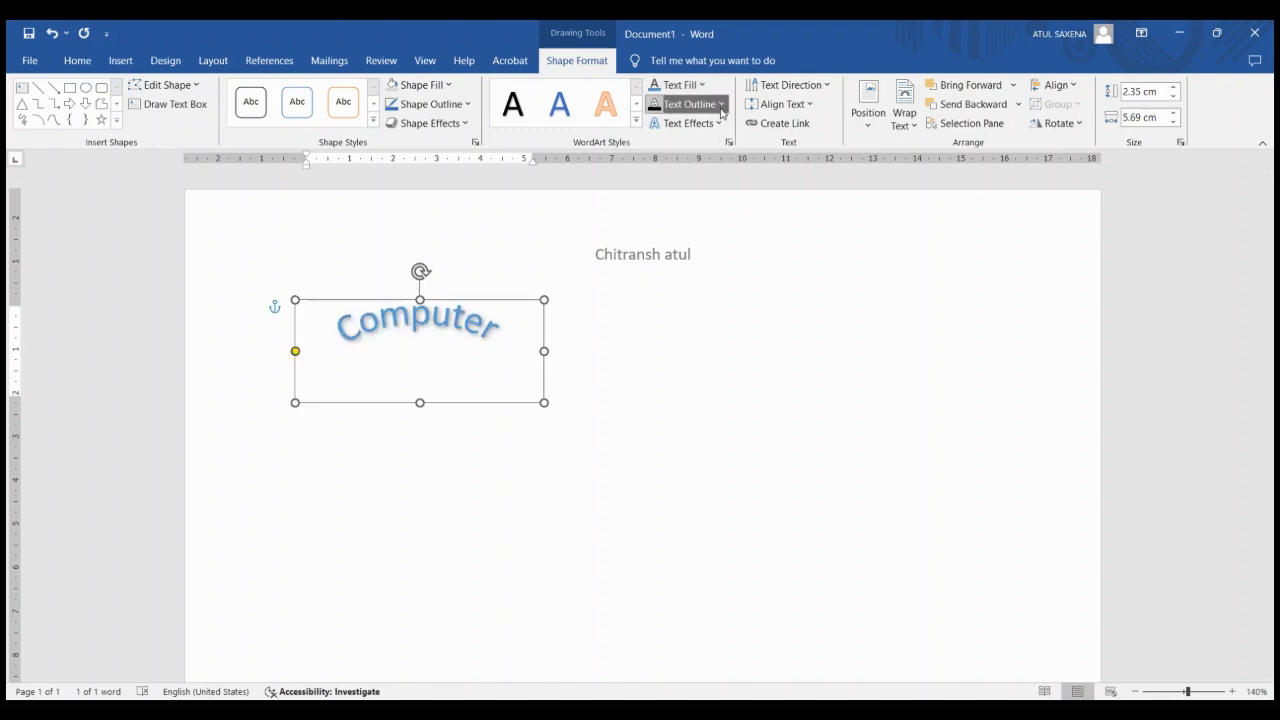
left_click(745, 206)
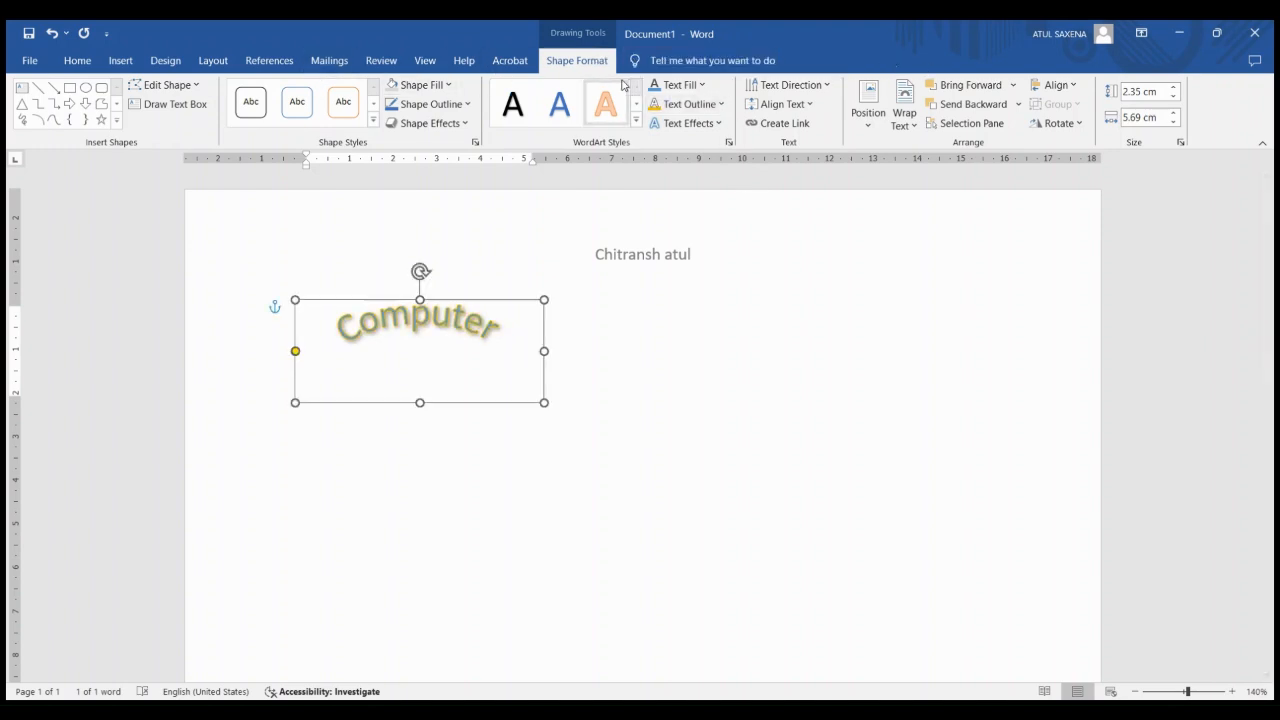
Delete the WordArt and fill the document body with sample paragraphs using =rand()
left_click(119, 61)
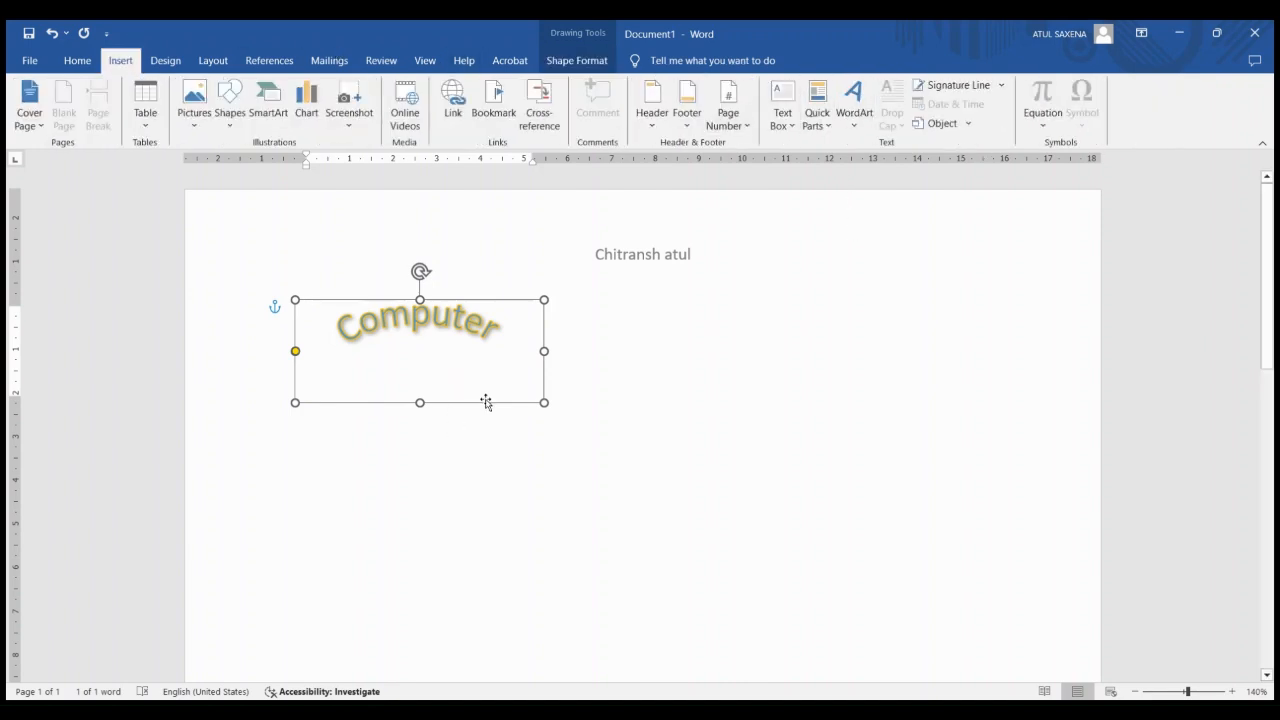
key("Delete")
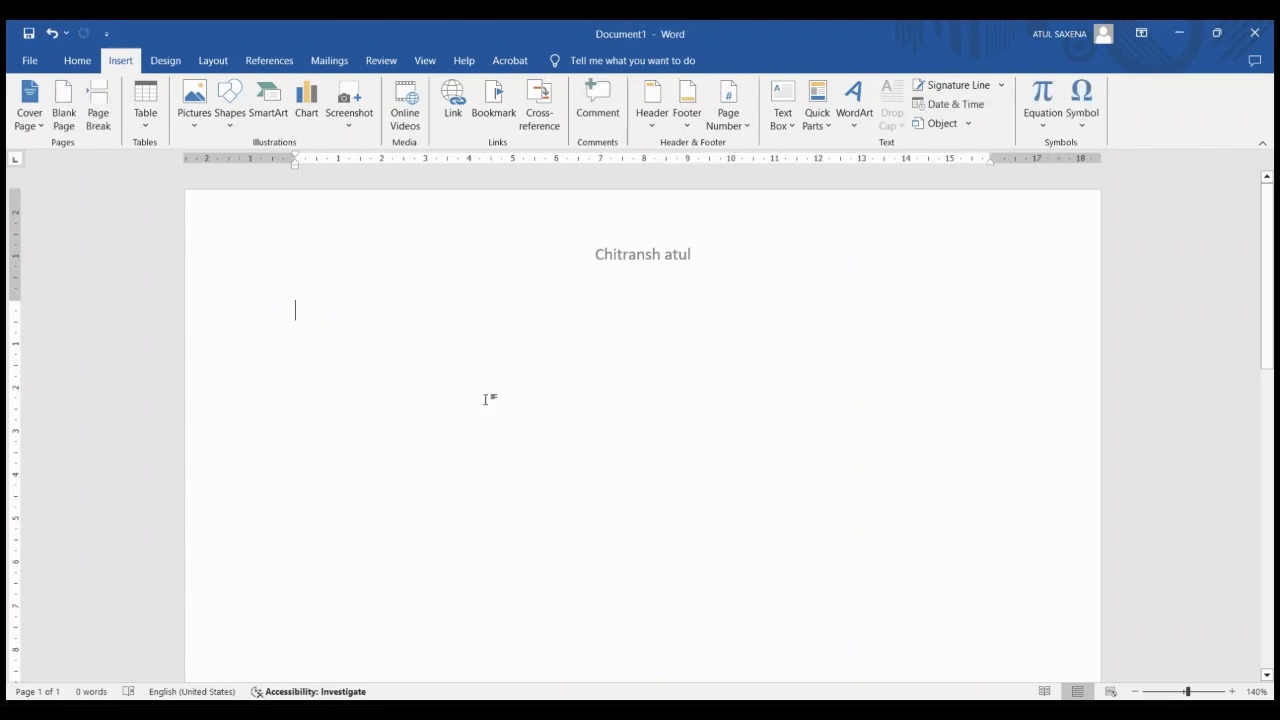
type("=rand")
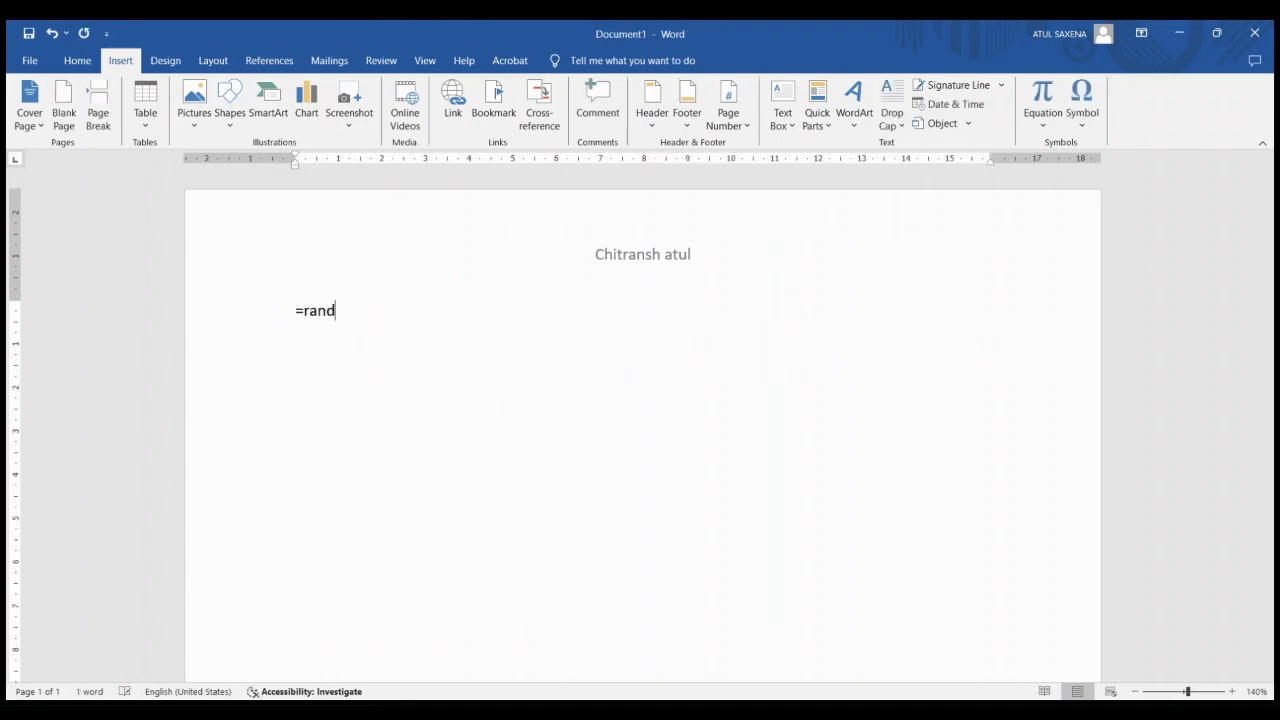
type("((")
type(")")
key("Return")
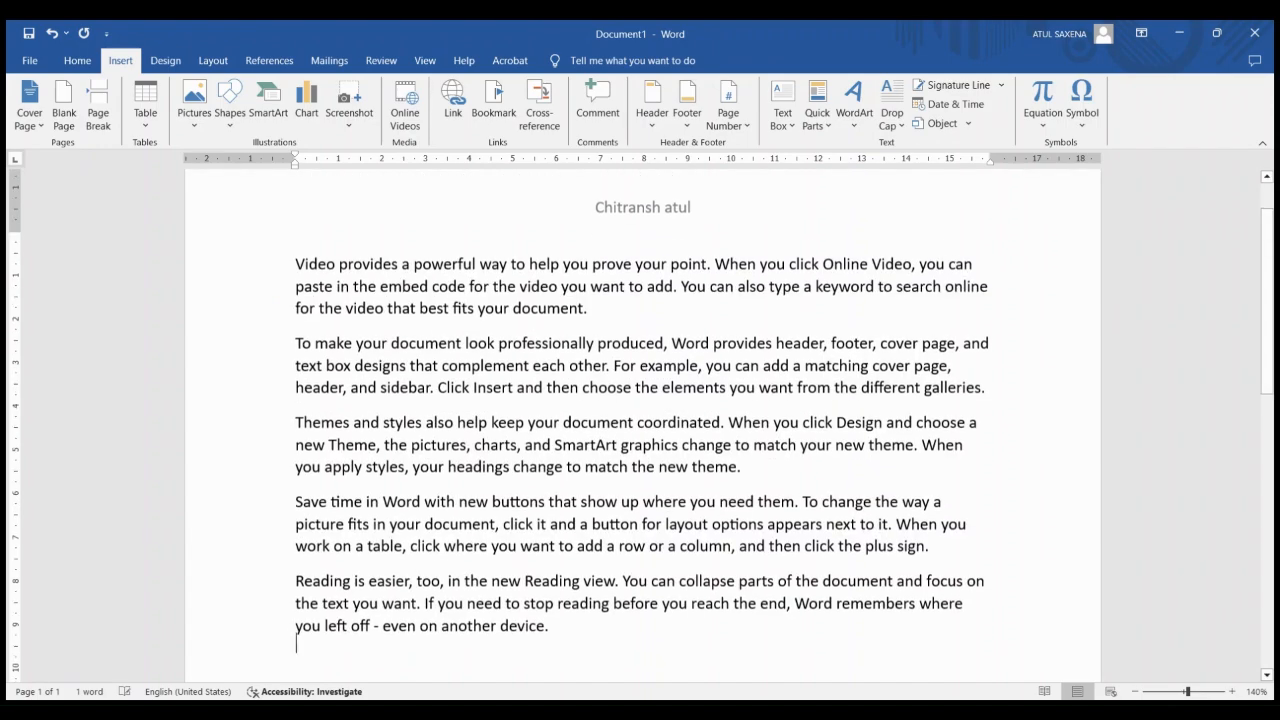
Apply an in-margin drop cap to the first letter of the opening paragraph
left_click(296, 242)
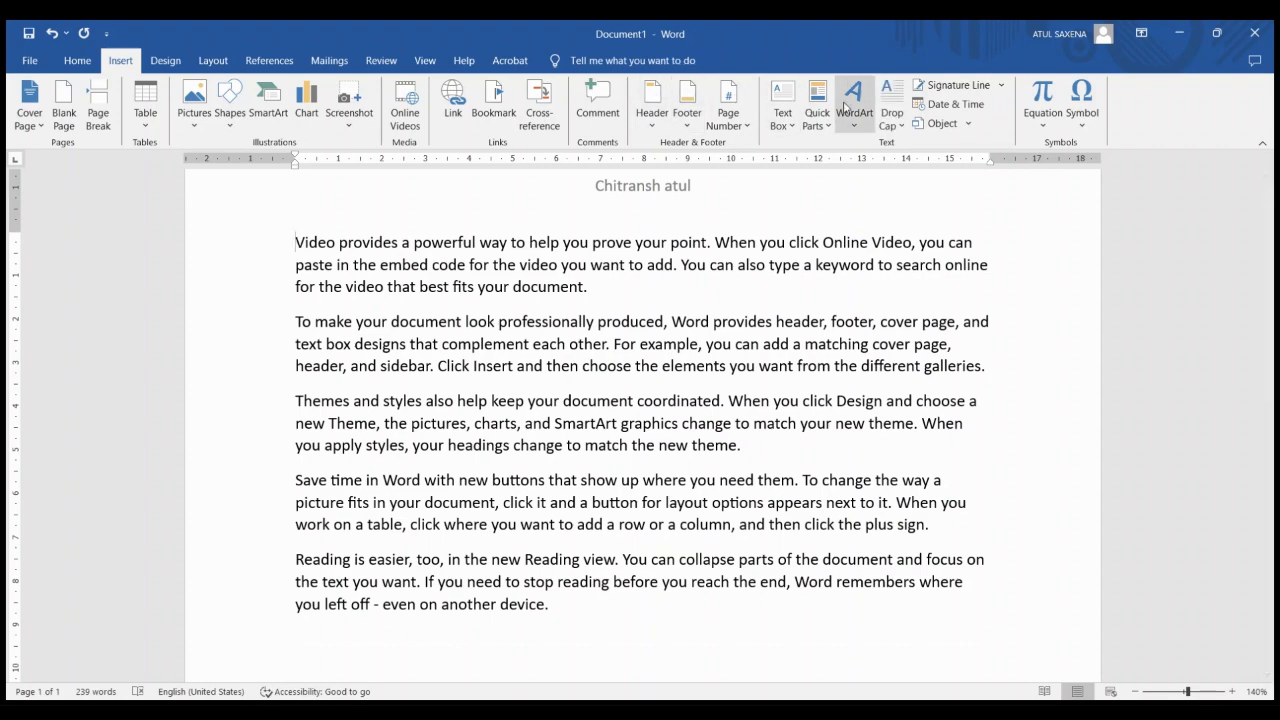
left_click(882, 108)
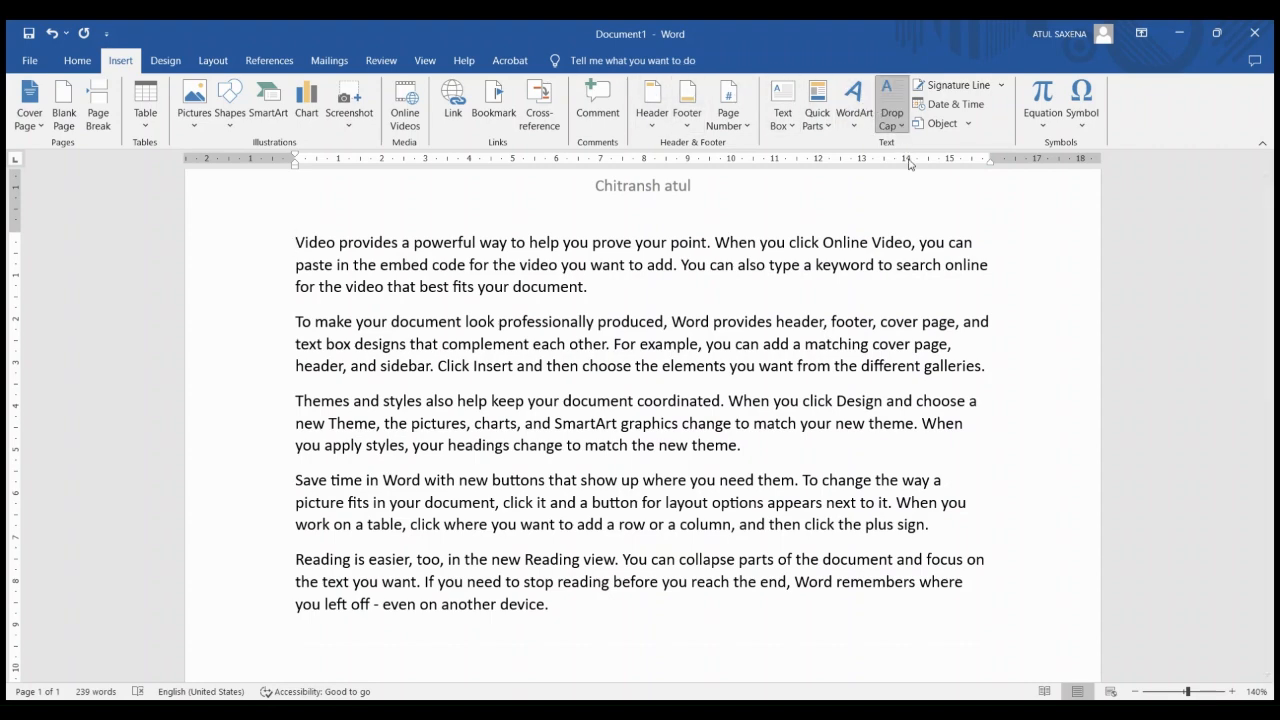
left_click(928, 230)
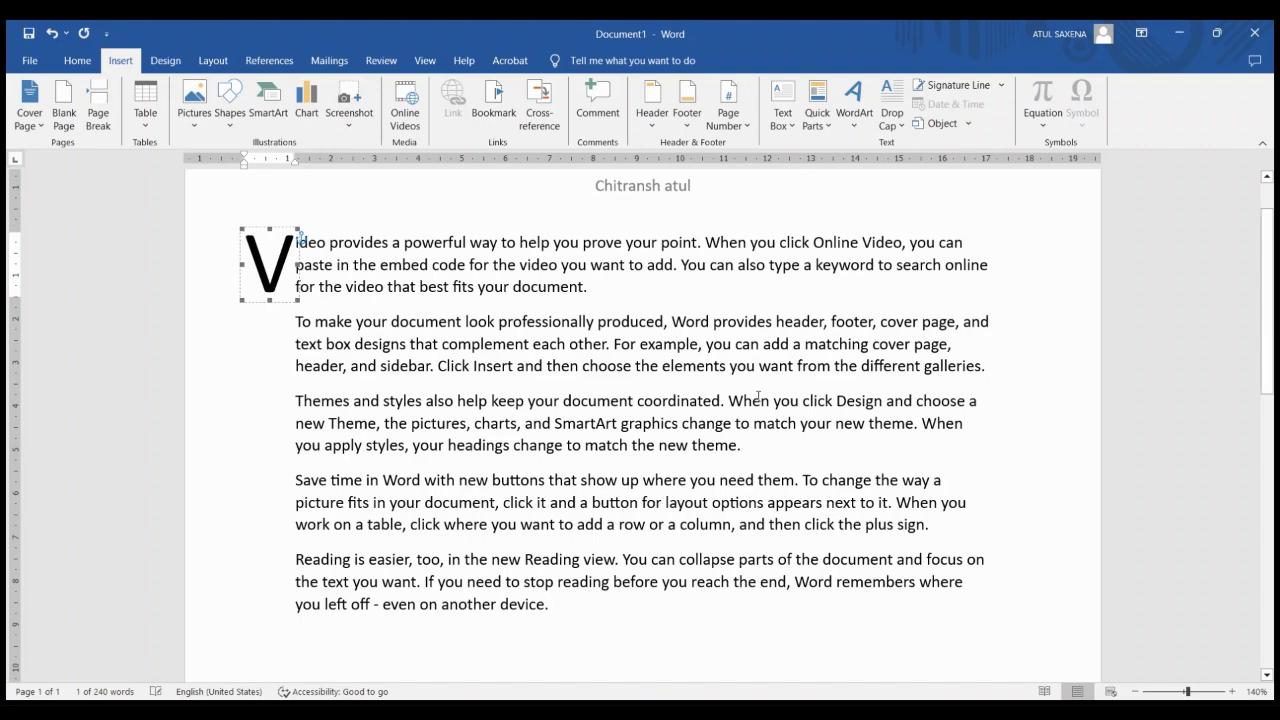
Add a signature line below the last paragraph with the signer's name and the title "manager"
left_click(675, 614)
key("Return")
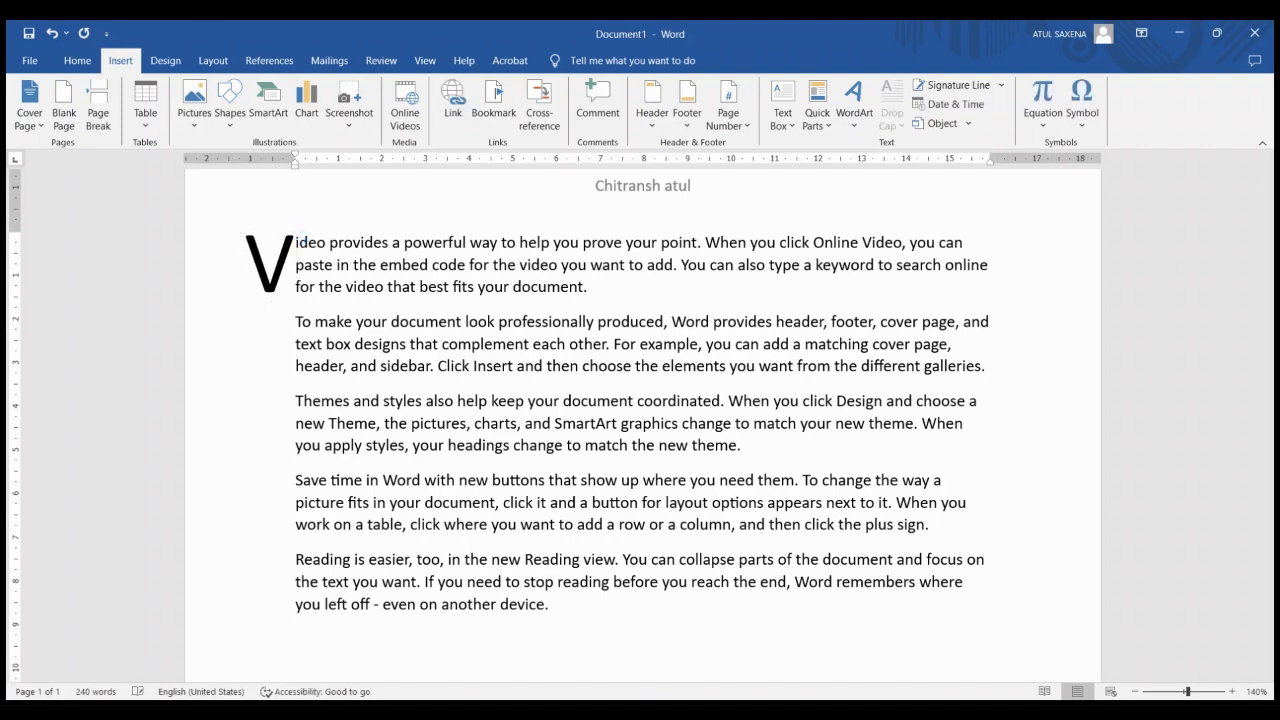
left_click(966, 93)
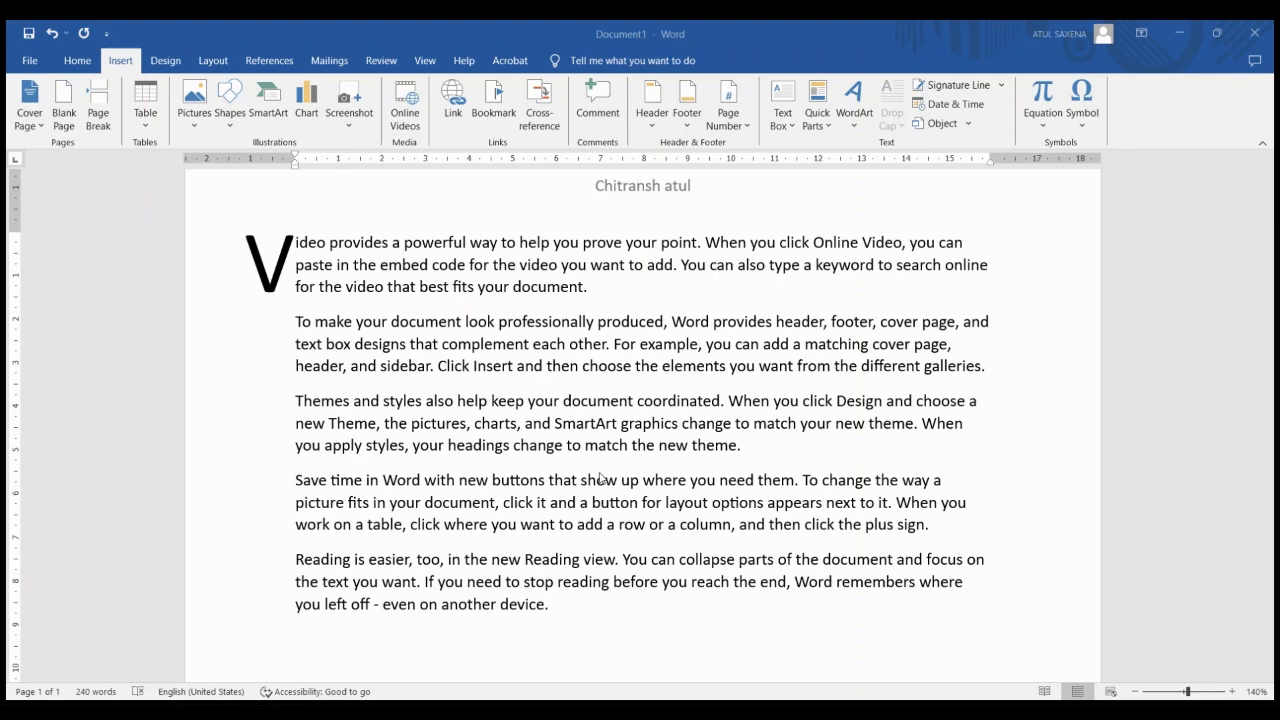
Insert the current date, 12/14/2024, just after the signature line
left_click(592, 640)
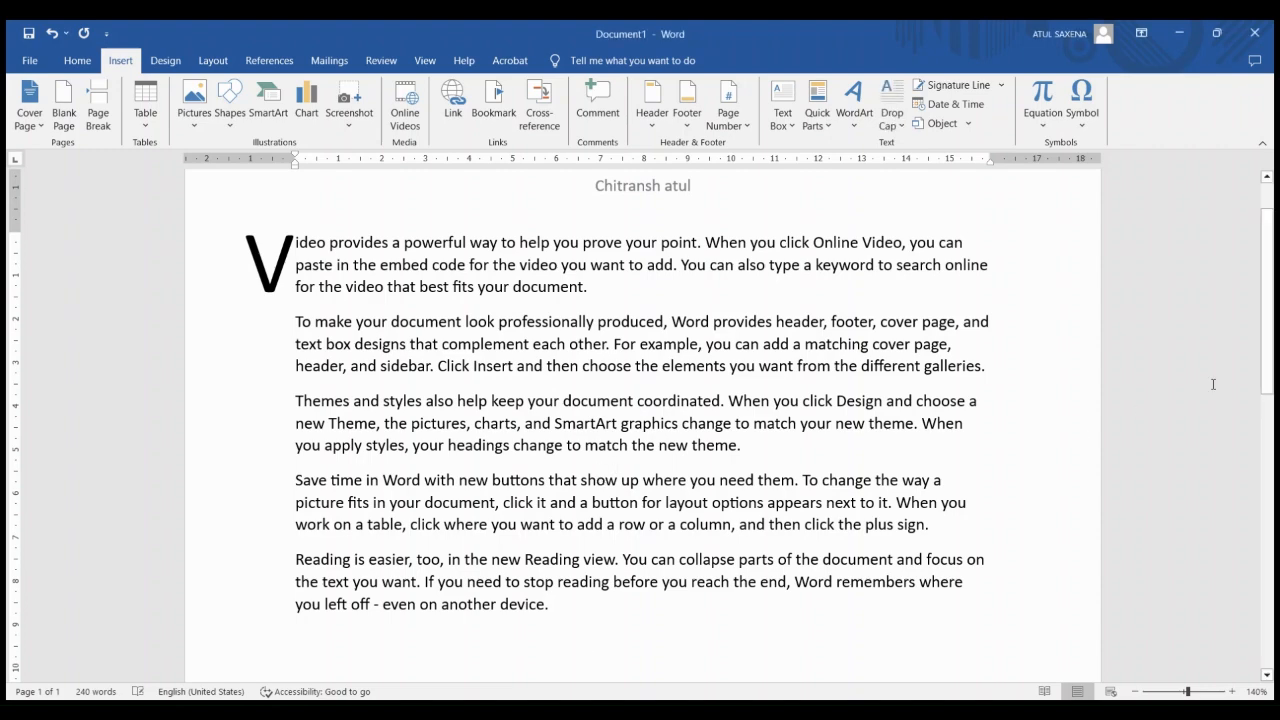
left_click_drag(1275, 345, 1275, 431)
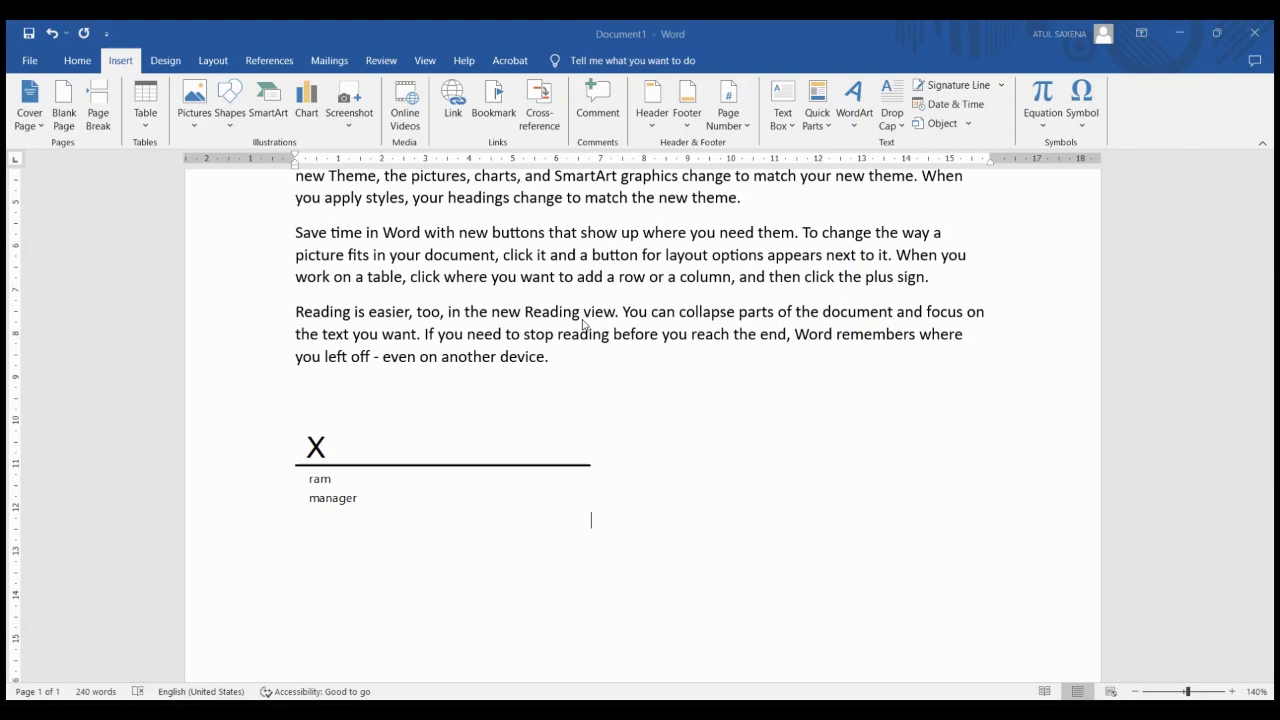
key("alt+shift+d")
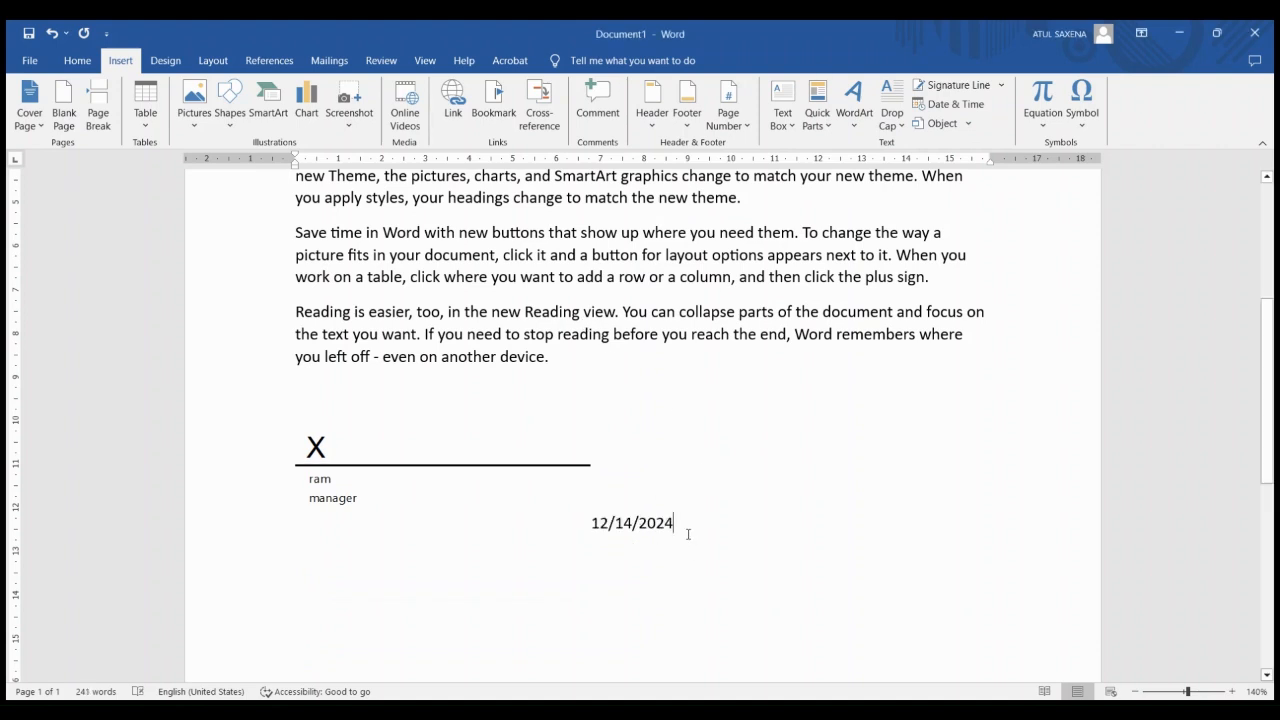
Embed the Acrobat document containing the CCTV camera item tables as an object, and open the embedded object
left_click(936, 125)
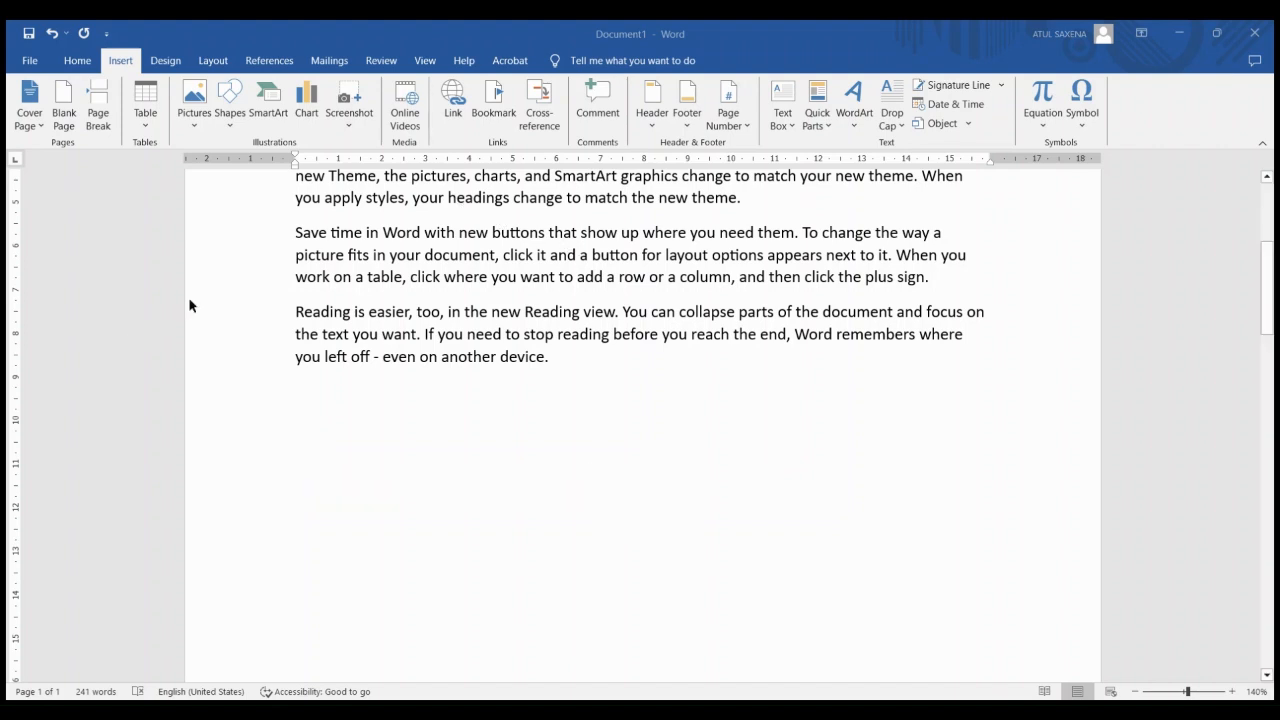
scroll(190, 305, "down", 10)
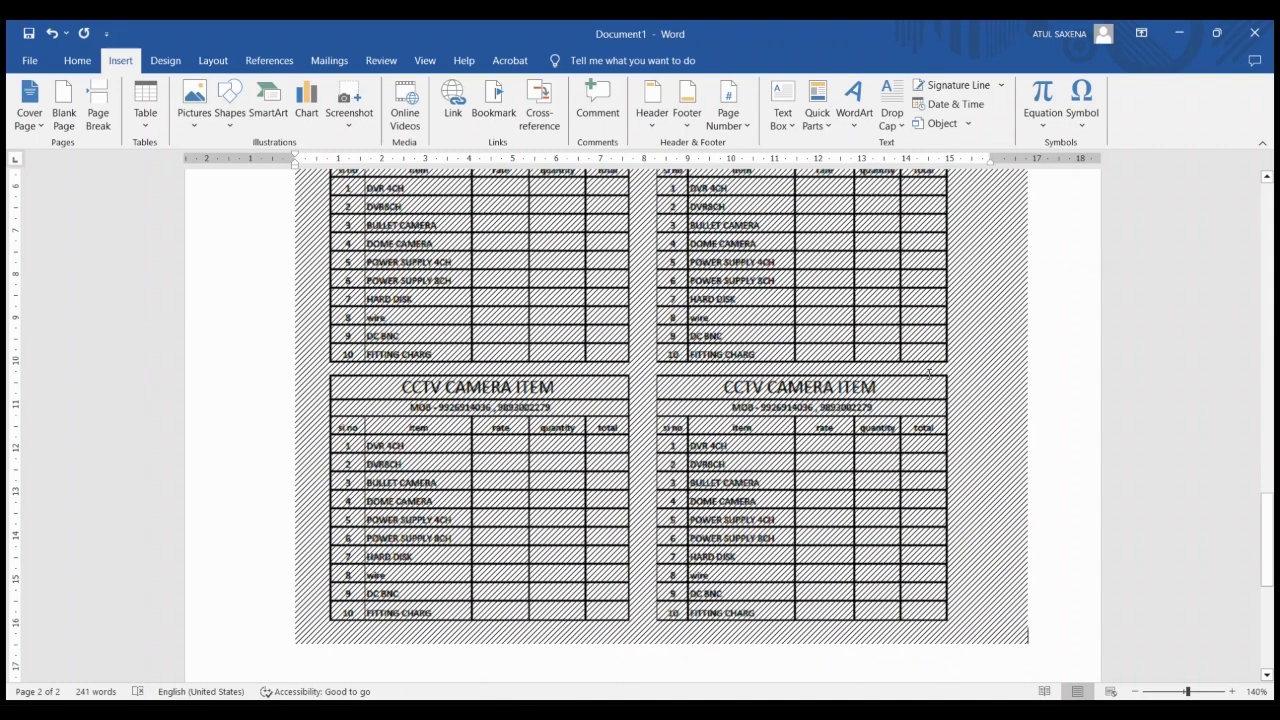
double_click(787, 280)
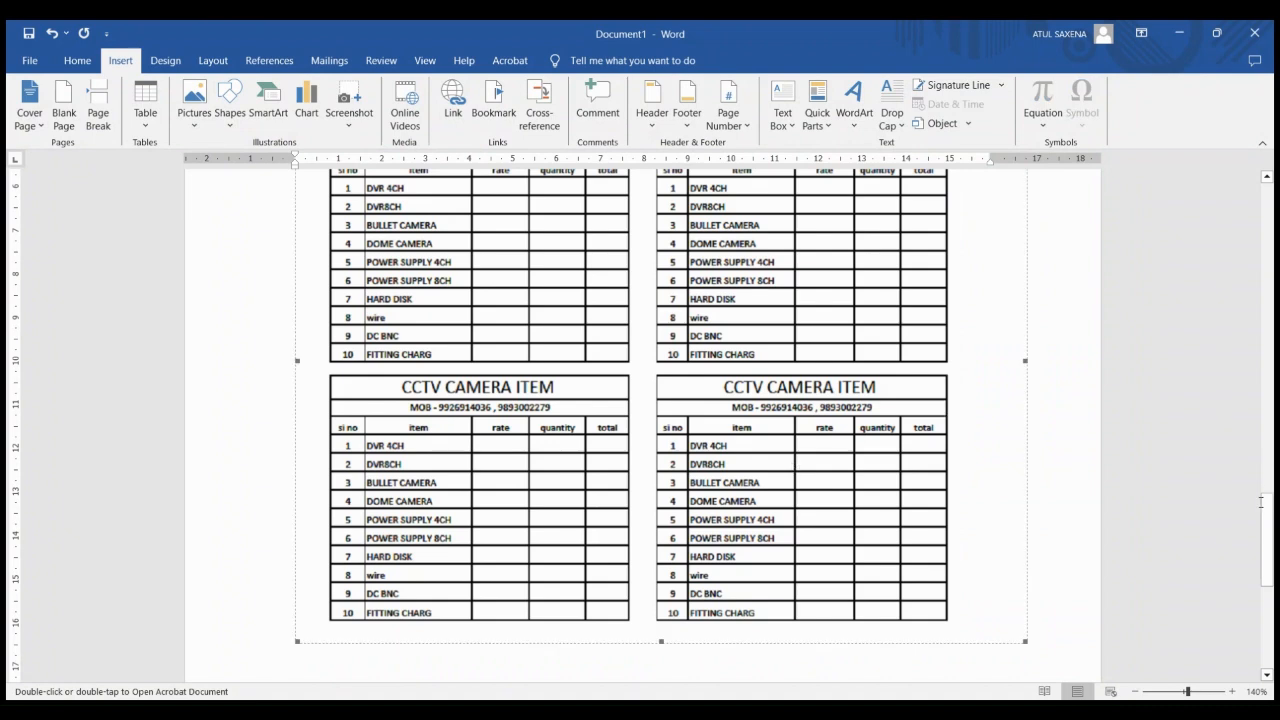
Delete the embedded CCTV camera item object below the date
mouse_move(1275, 520)
left_mouse_down()
mouse_move(1275, 352)
mouse_move(1275, 466)
left_mouse_up()
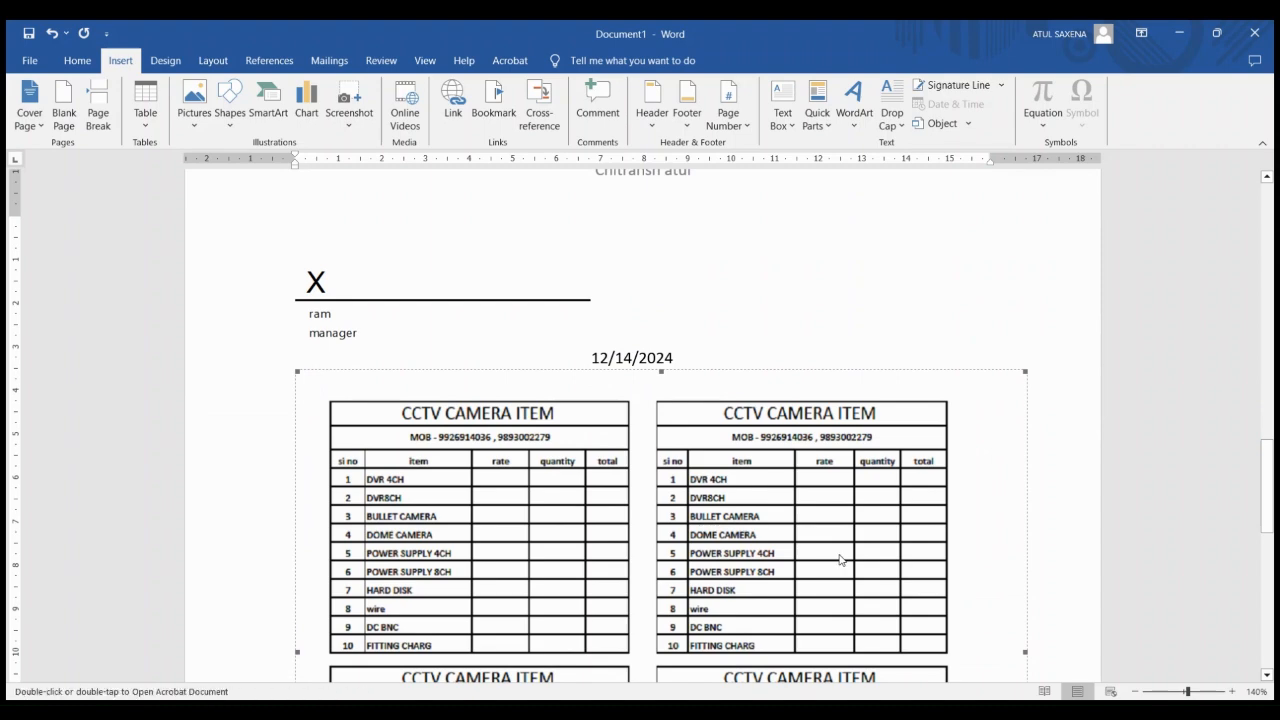
key("Delete")
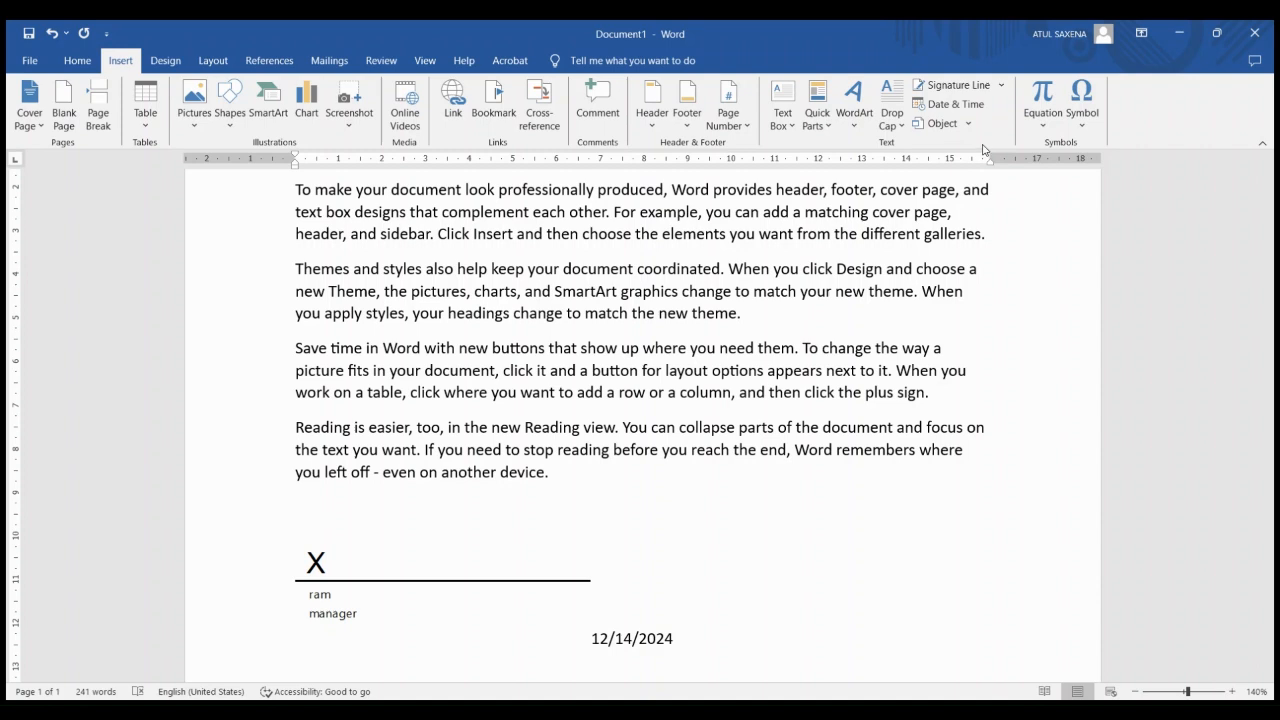
Insert one equation after the date and another on a new line below the last paragraph, and enter 2 in the one beside the date
left_click(1038, 114)
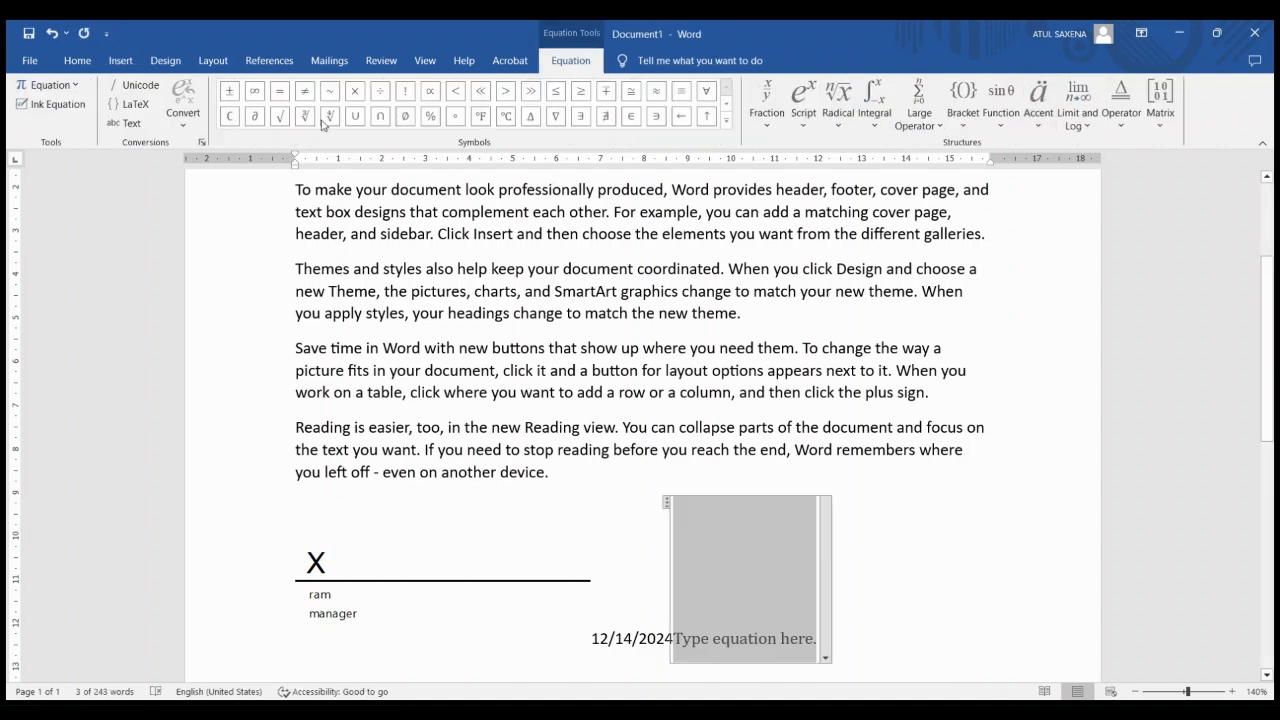
left_click(299, 640)
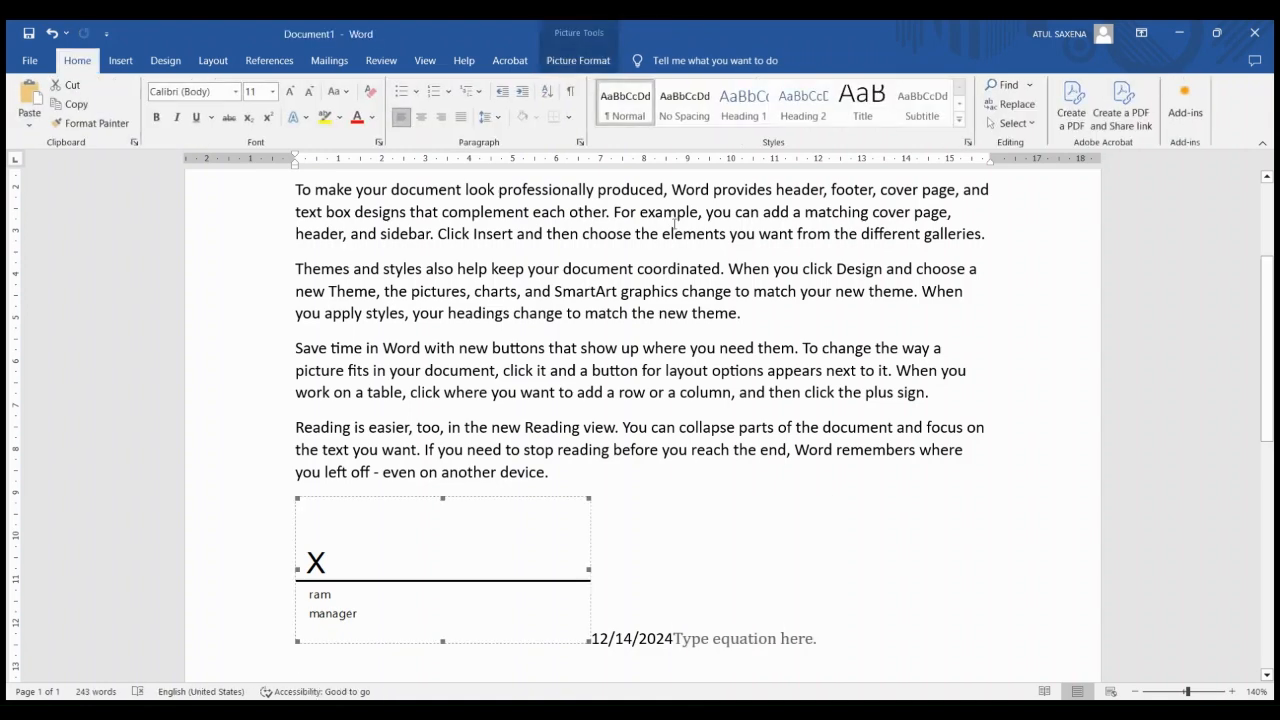
left_click(131, 64)
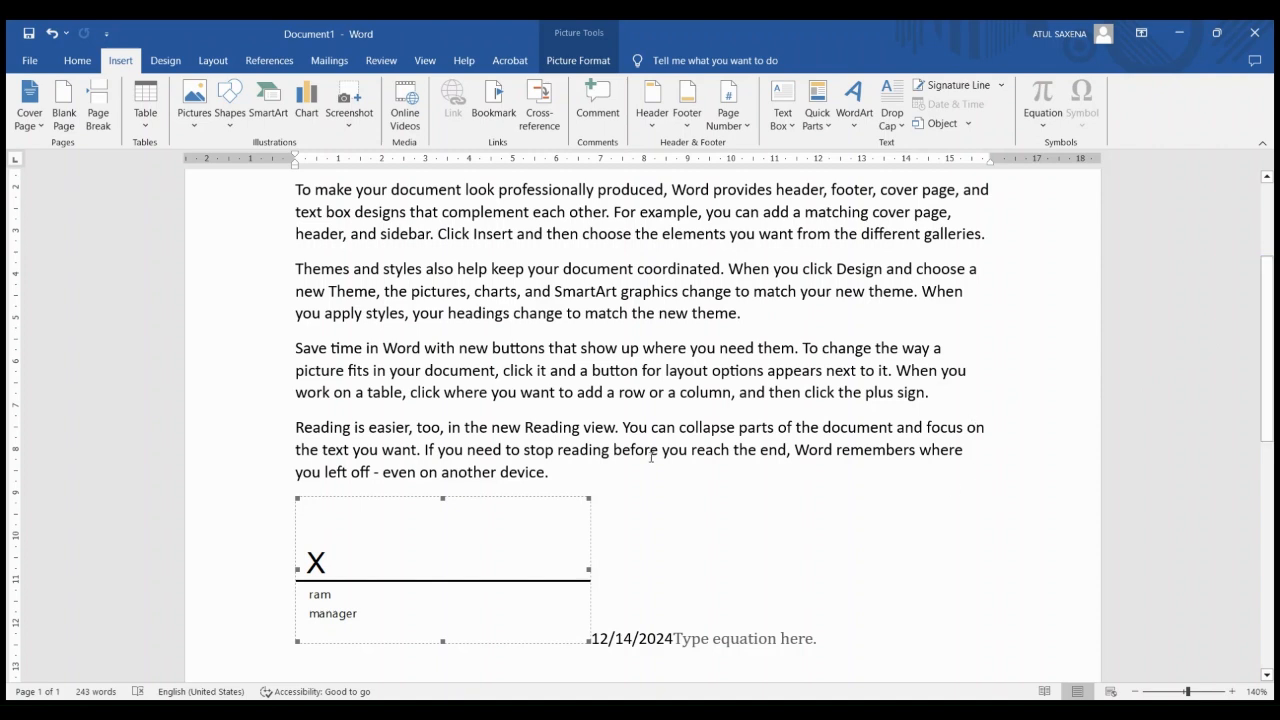
left_click(611, 471)
key("Return")
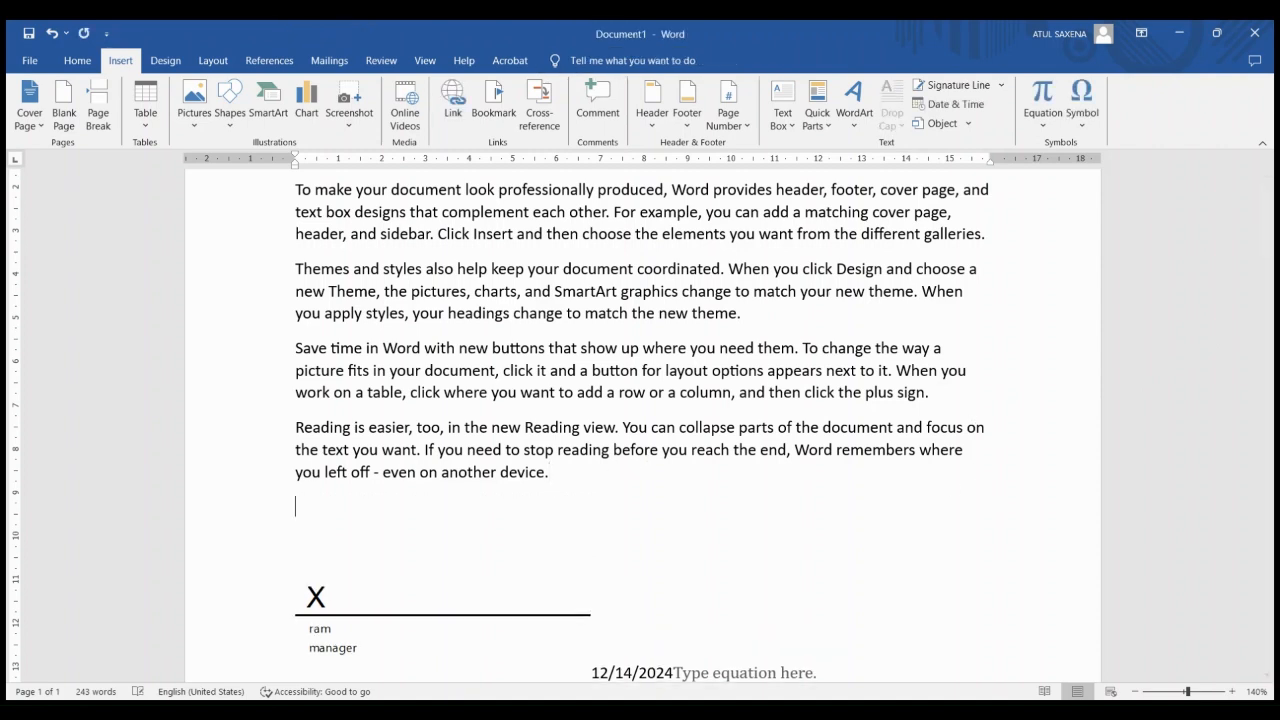
left_click(1040, 97)
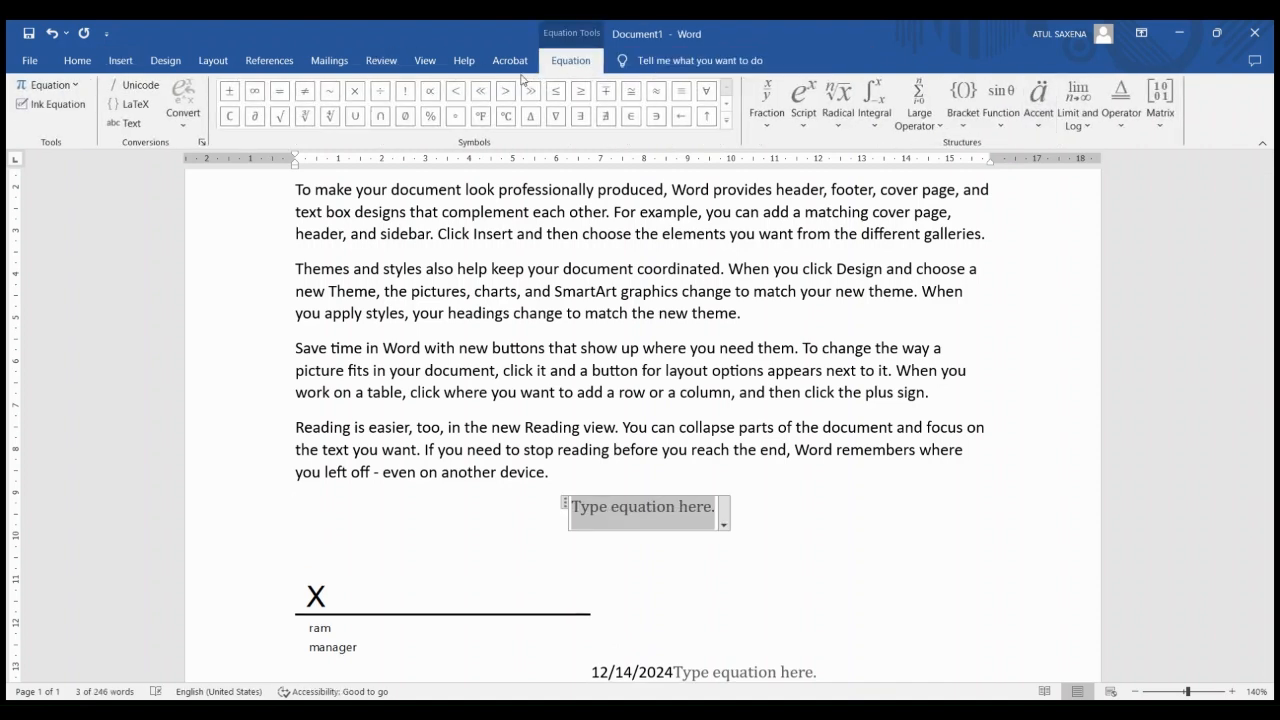
key("Down")
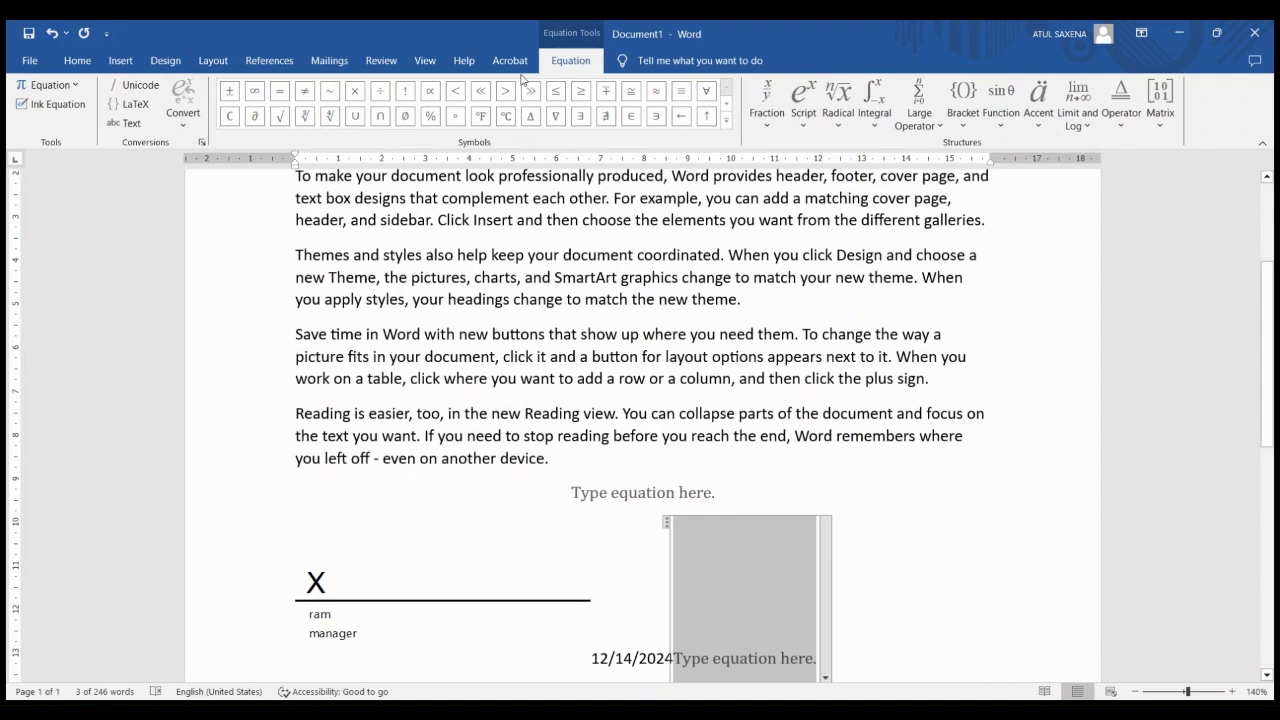
type("2")
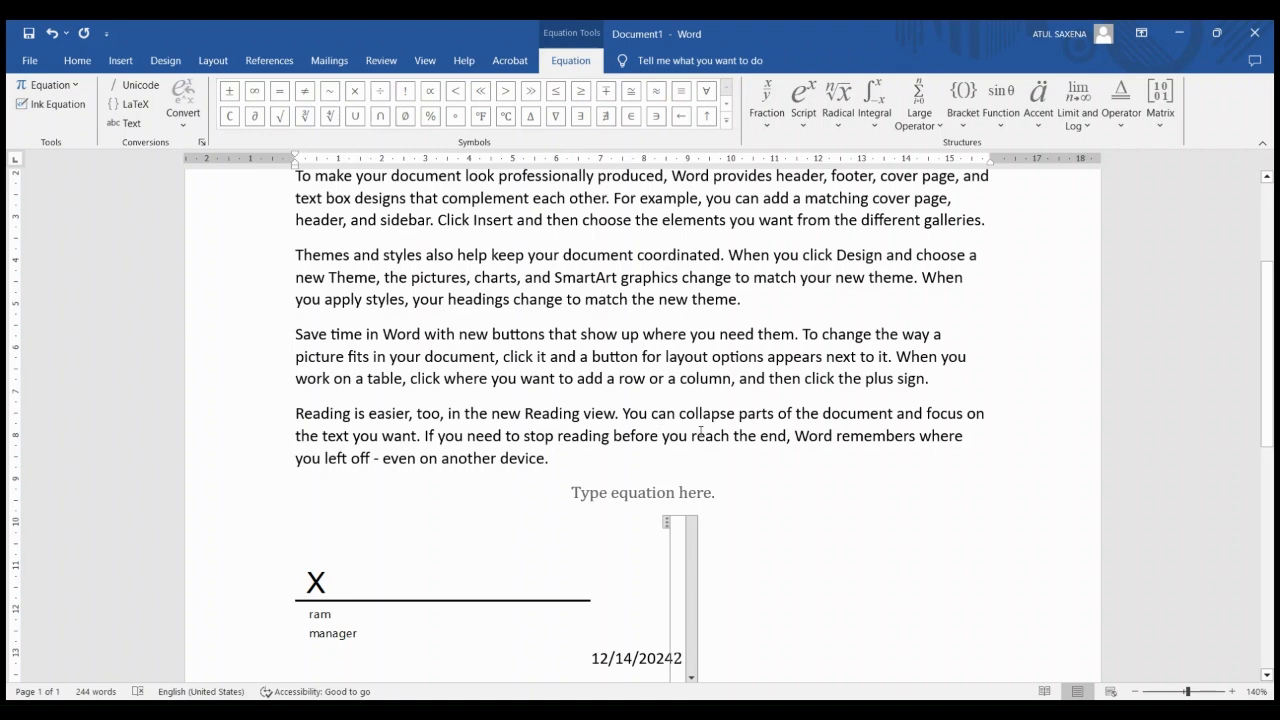
Clear the entire document and insert a new equation on the blank page
key("ctrl+a")
key("Delete")
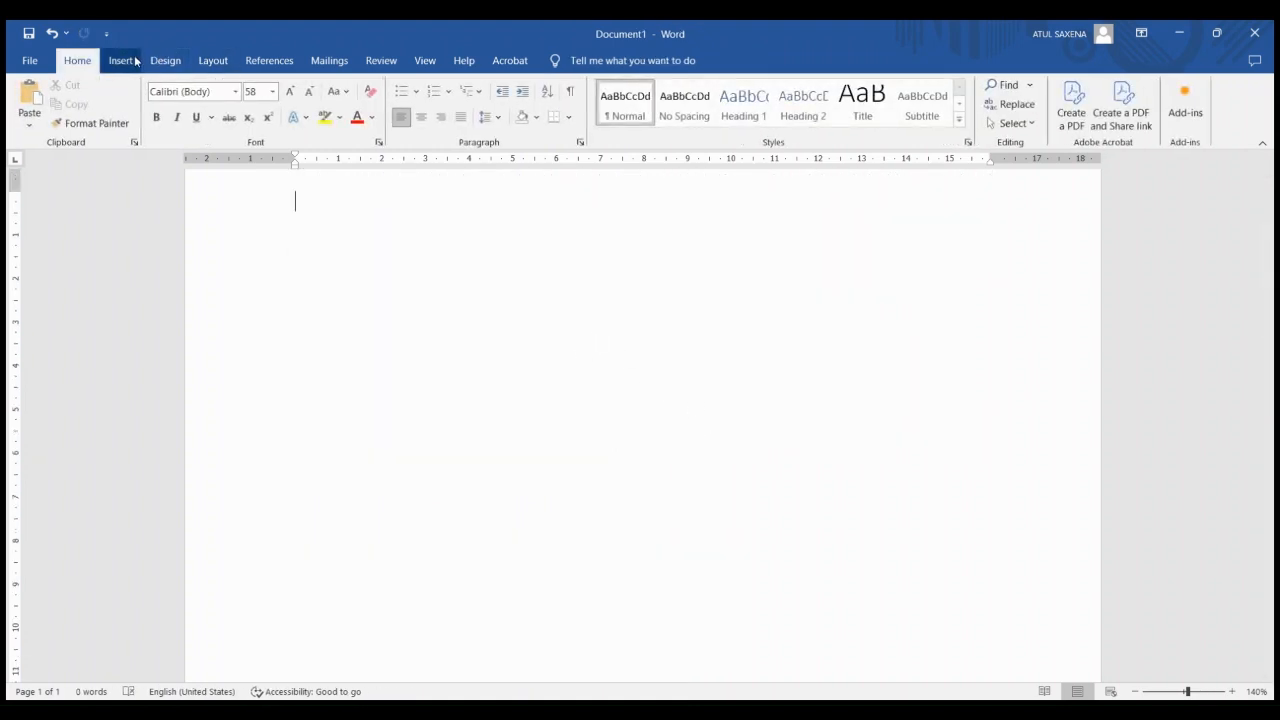
left_click(135, 62)
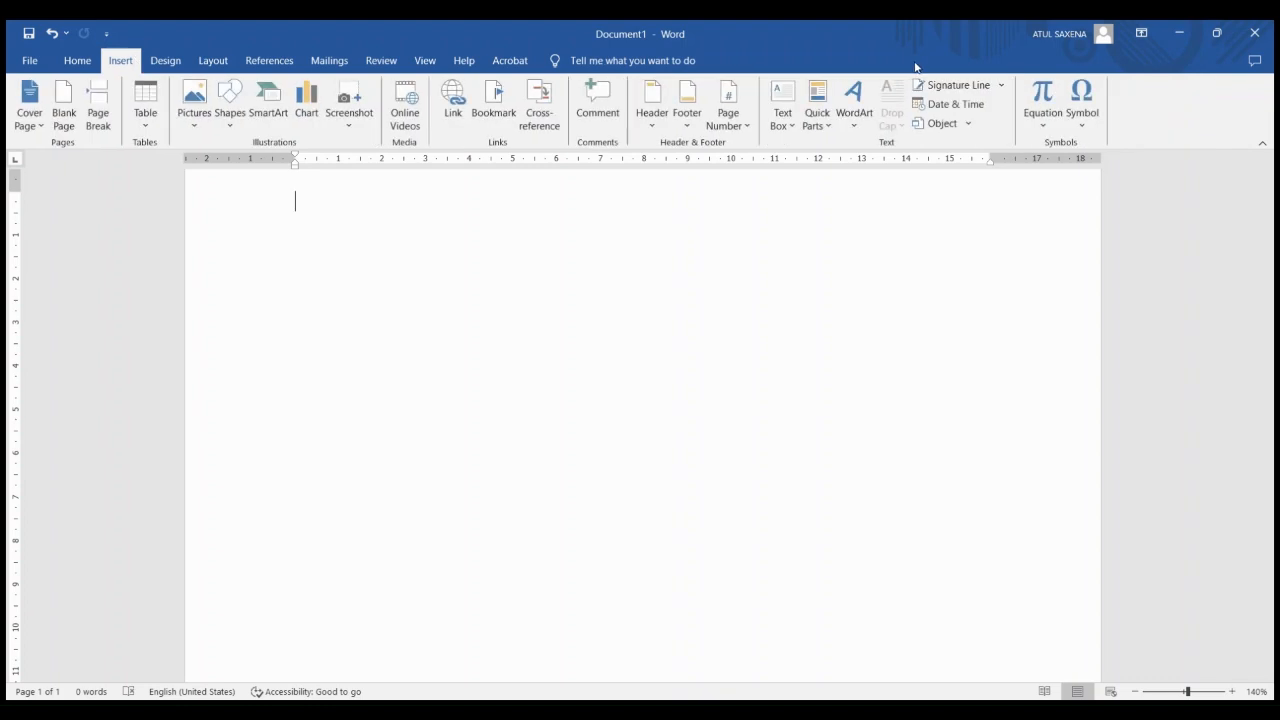
left_click(1033, 95)
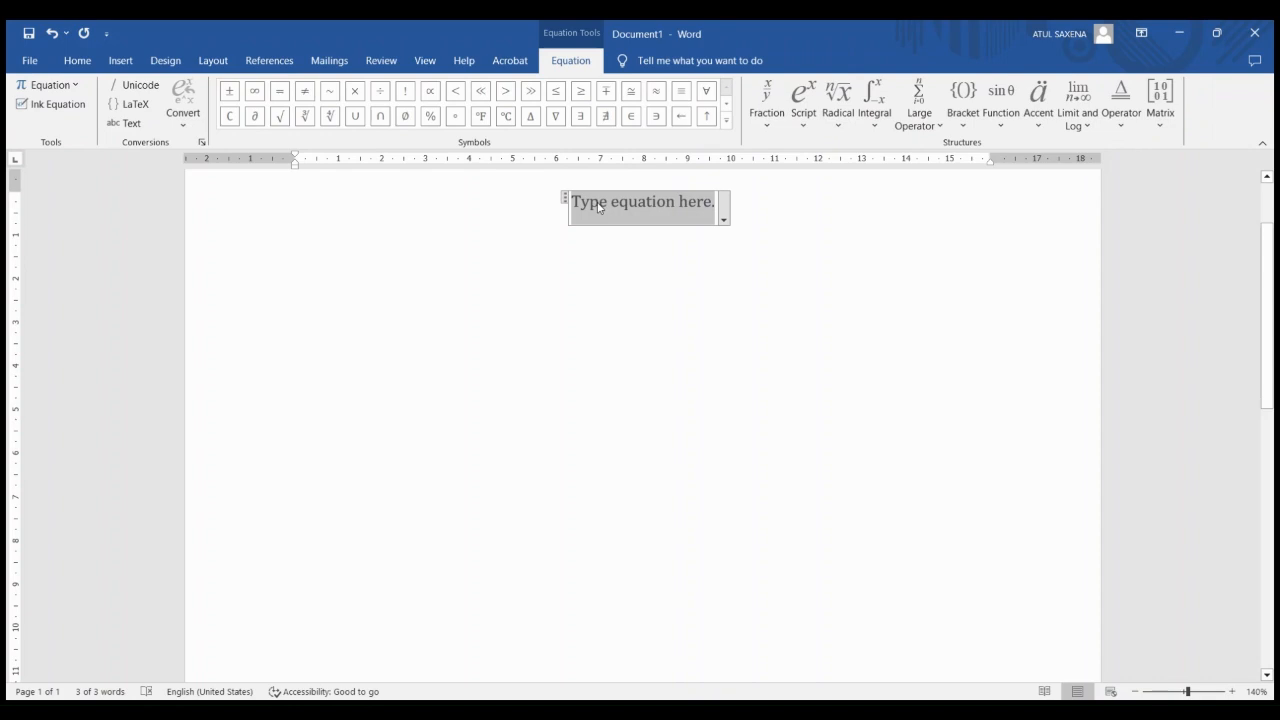
Enter 2 in the equation, followed by a stacked fraction with 10 over 5
type("2")
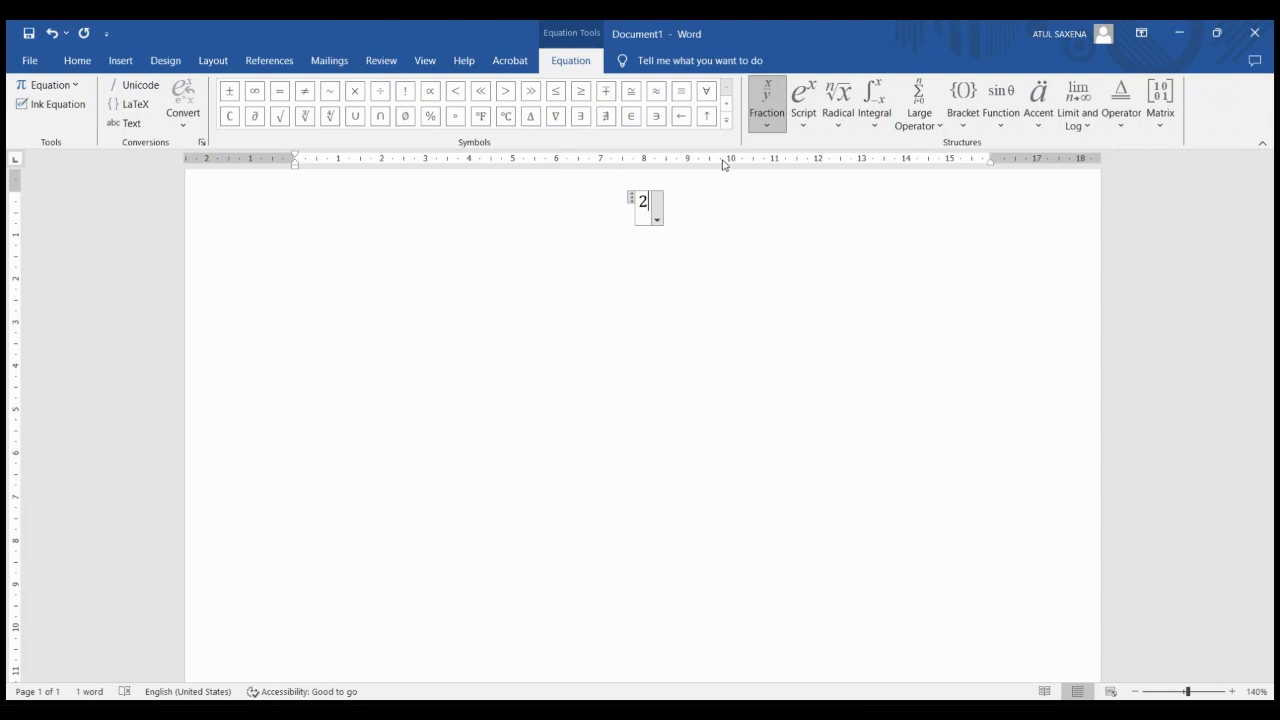
left_click(784, 185)
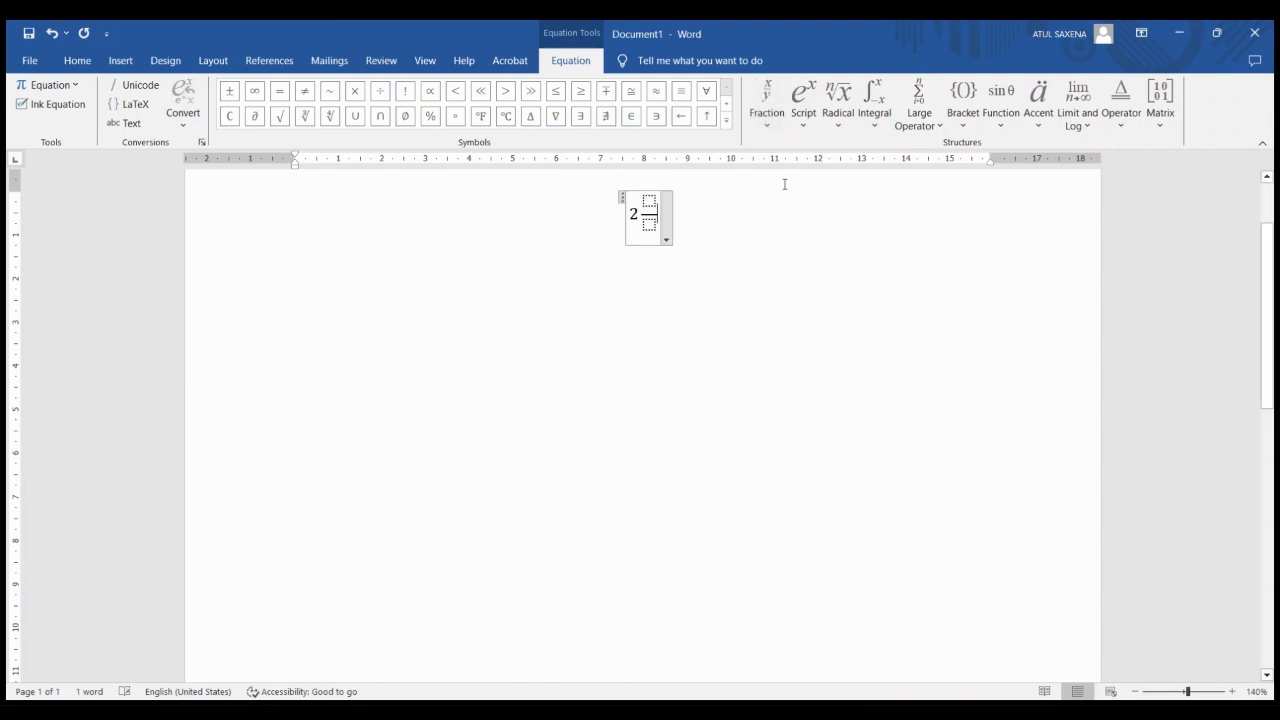
left_click(648, 198)
type("10")
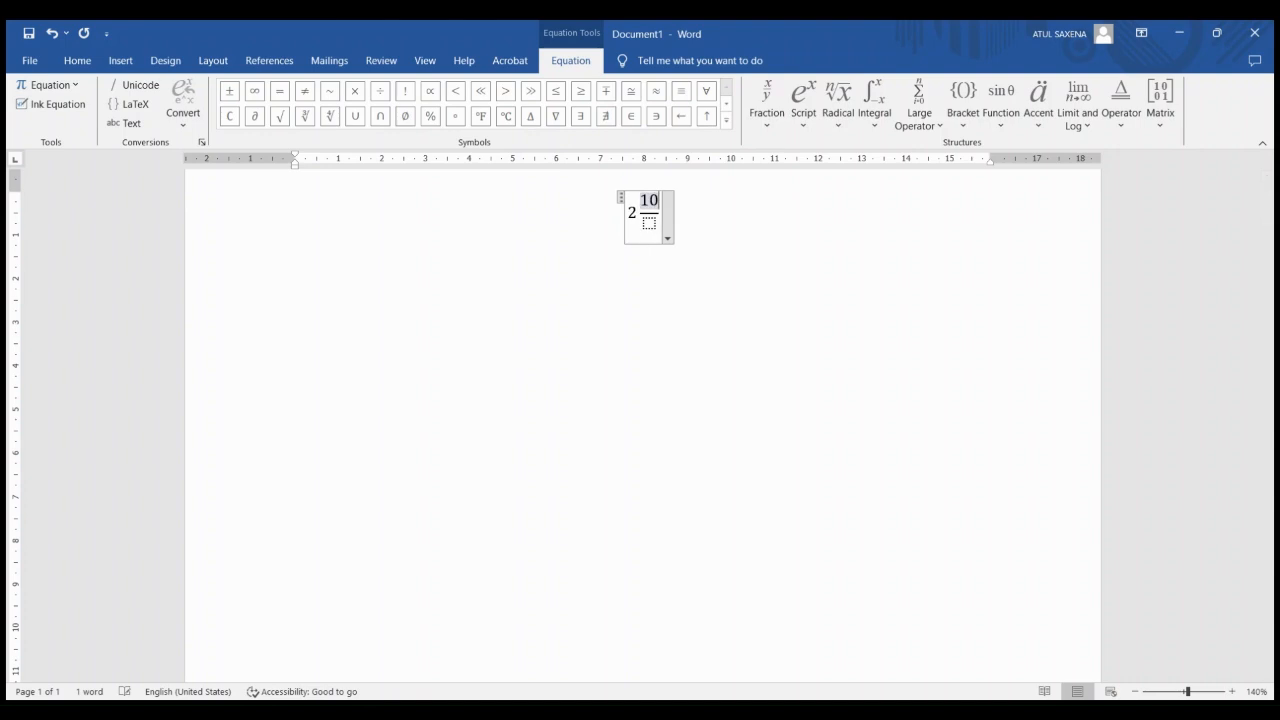
left_click(649, 223)
type("5")
Replace the 10/5 fraction in the equation with the built-in Fourier series formula, keeping the leading 2
left_click_drag(640, 212, 641, 218)
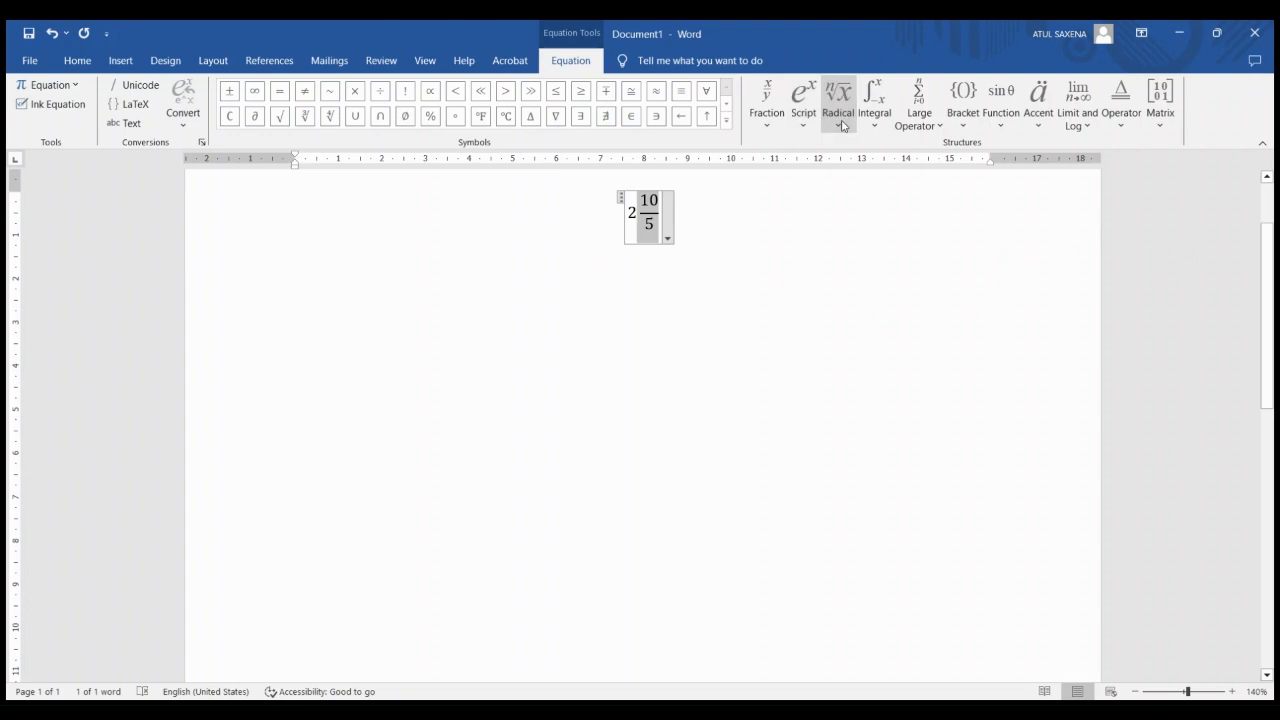
left_click(78, 60)
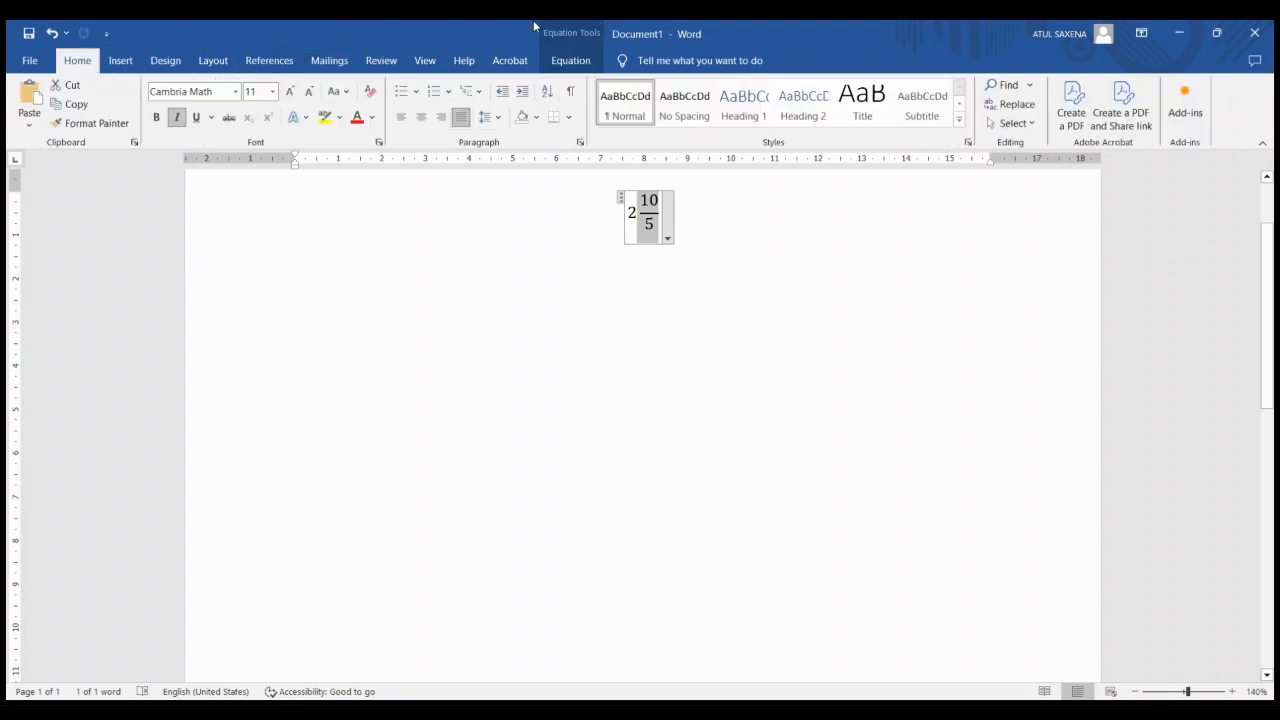
left_click(120, 62)
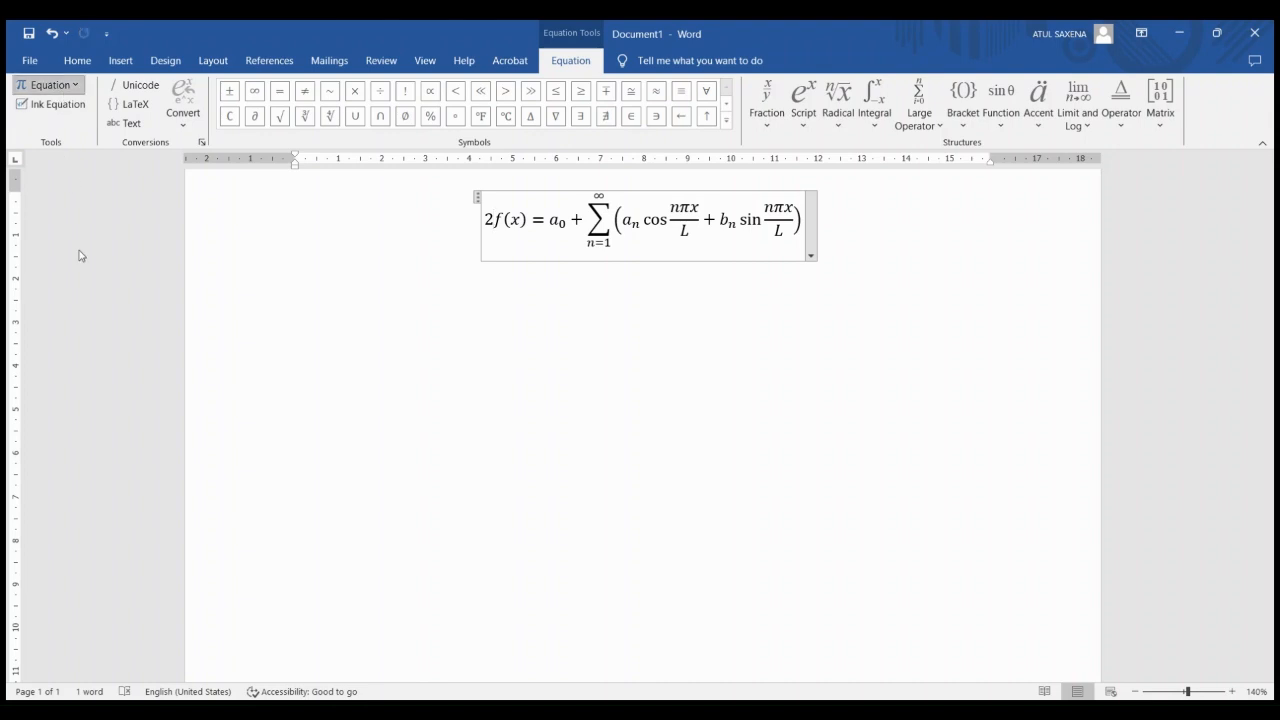
left_click(70, 60)
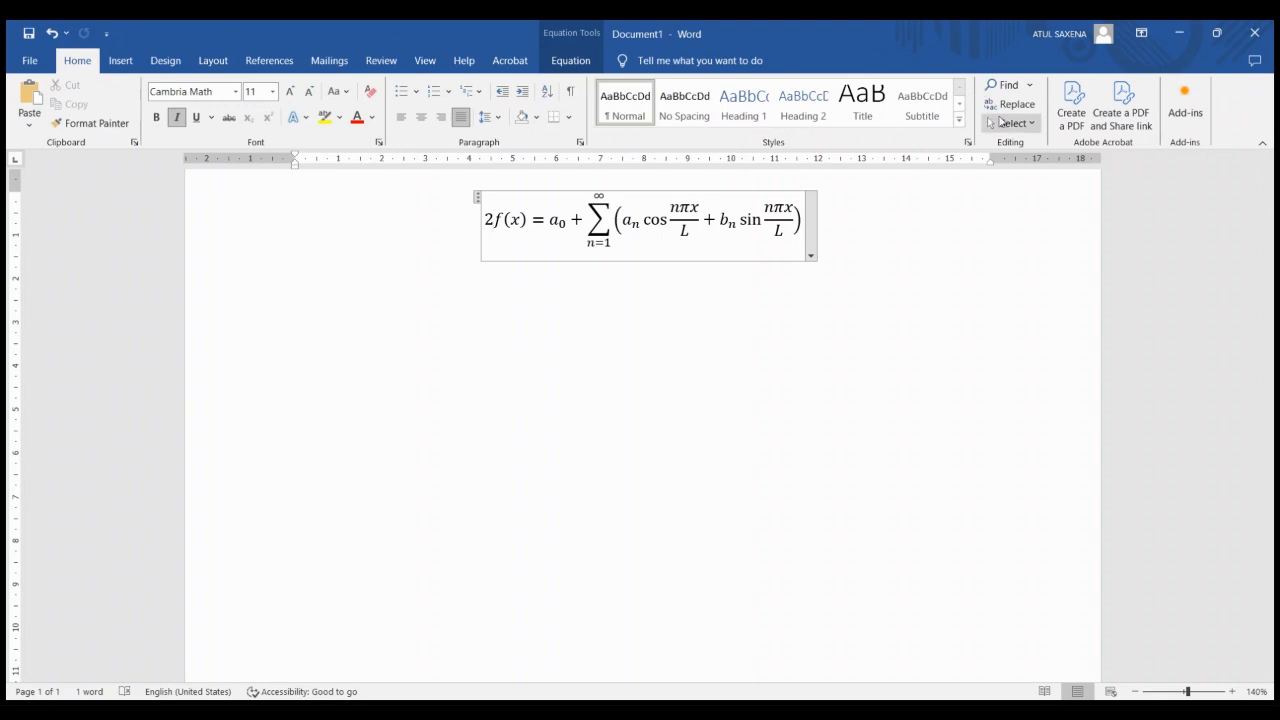
left_click(121, 61)
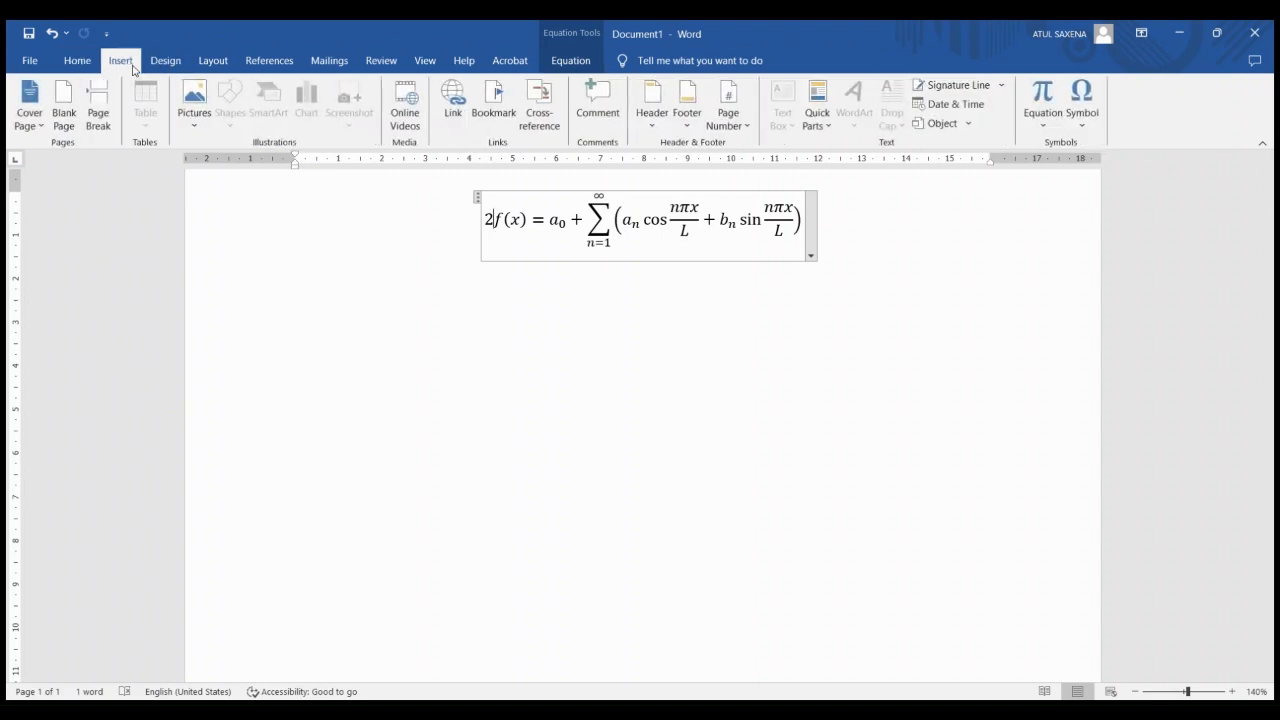
Insert two copyright symbols (©©) on an indented line below the equation
left_click(430, 353)
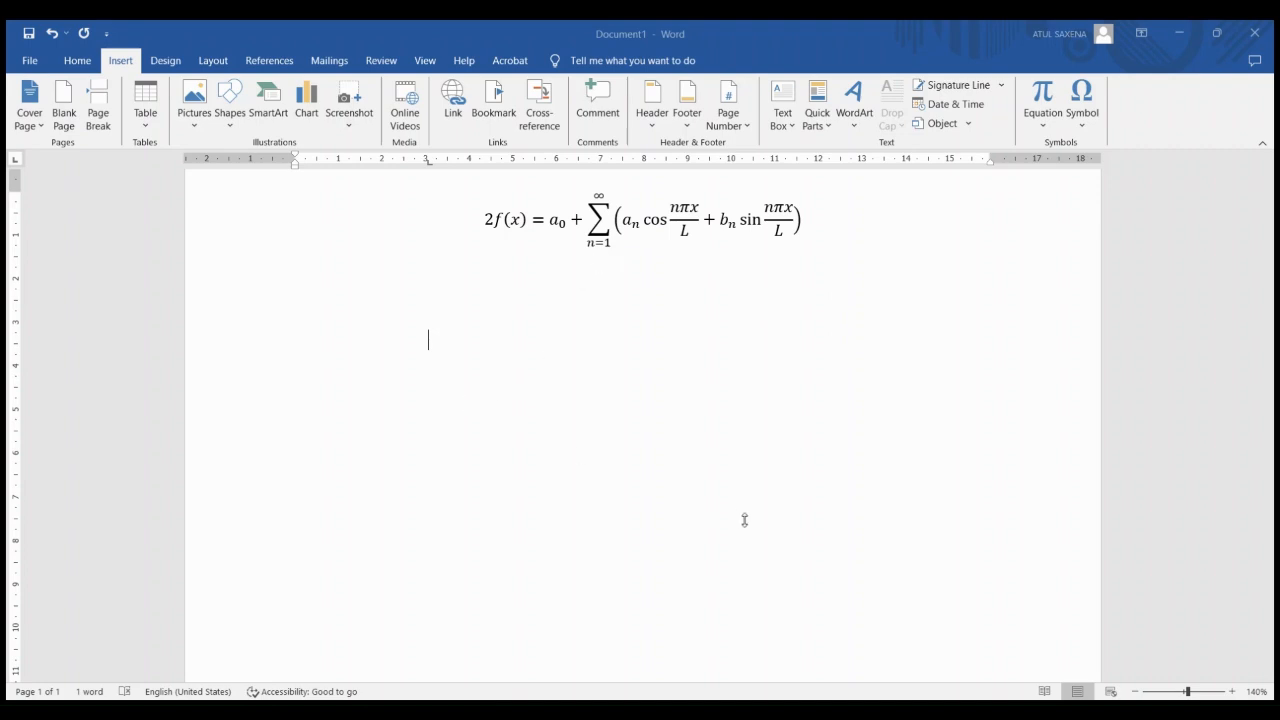
key("ctrl+alt+c")
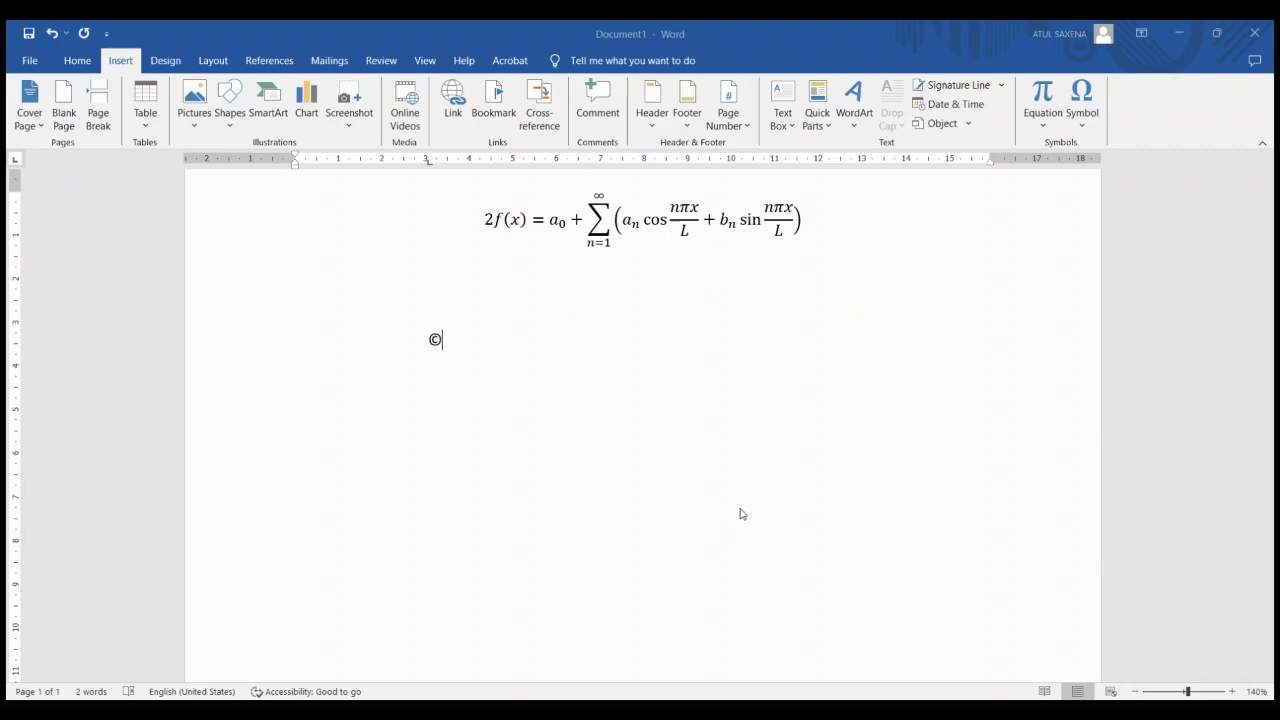
key("ctrl+alt+c")
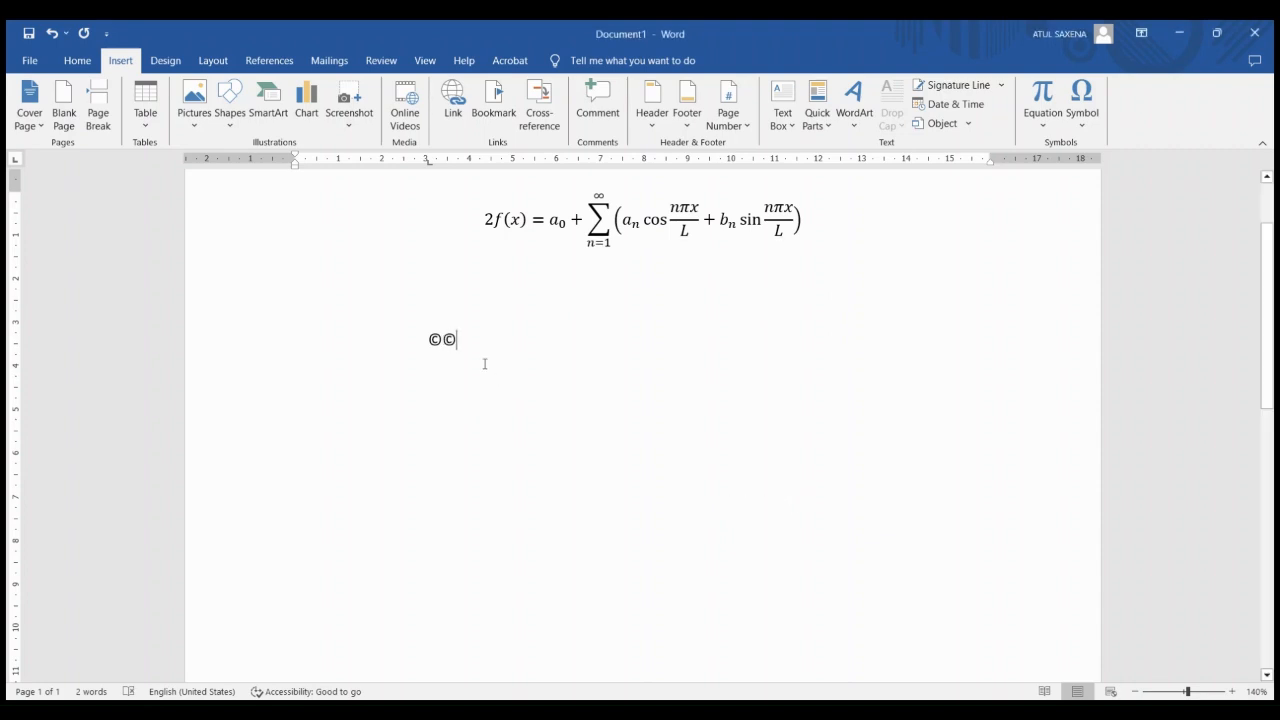
Enlarge the two copyright symbols to font size 20
left_click_drag(477, 360, 323, 329)
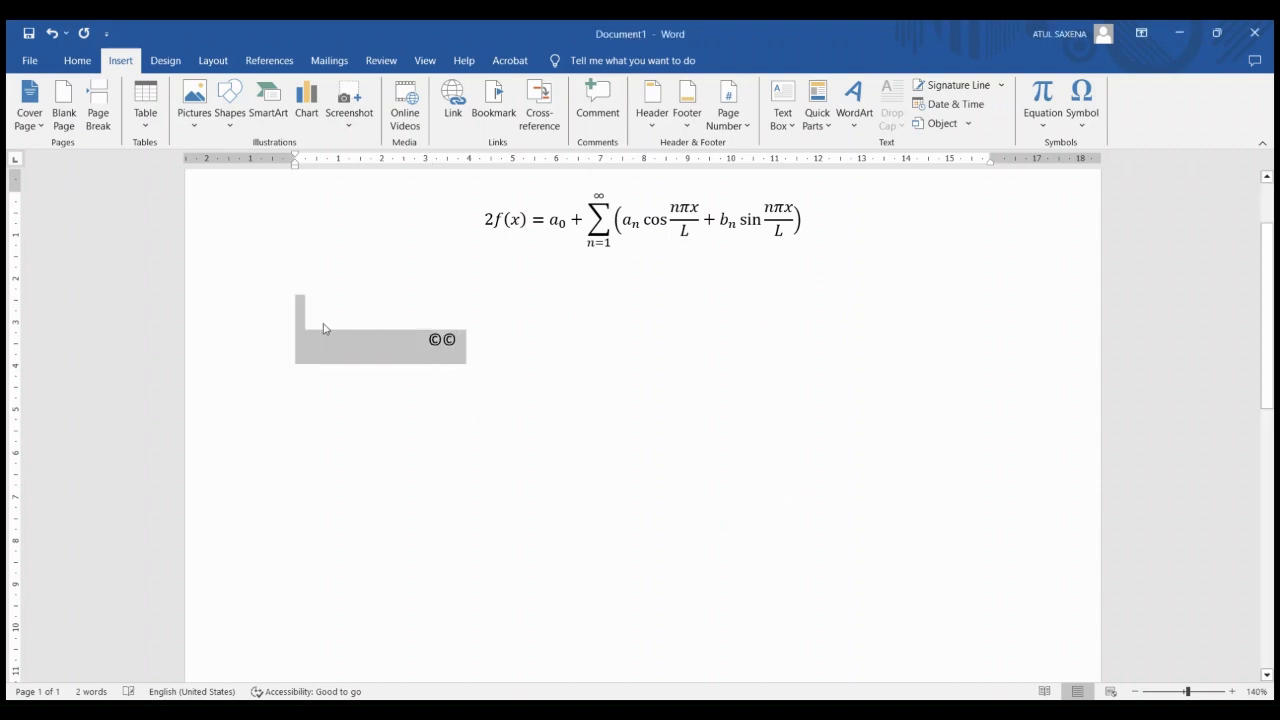
left_click(77, 62)
left_click(288, 92)
left_click(288, 92)
left_click(288, 92)
left_click(288, 92)
left_click(288, 92)
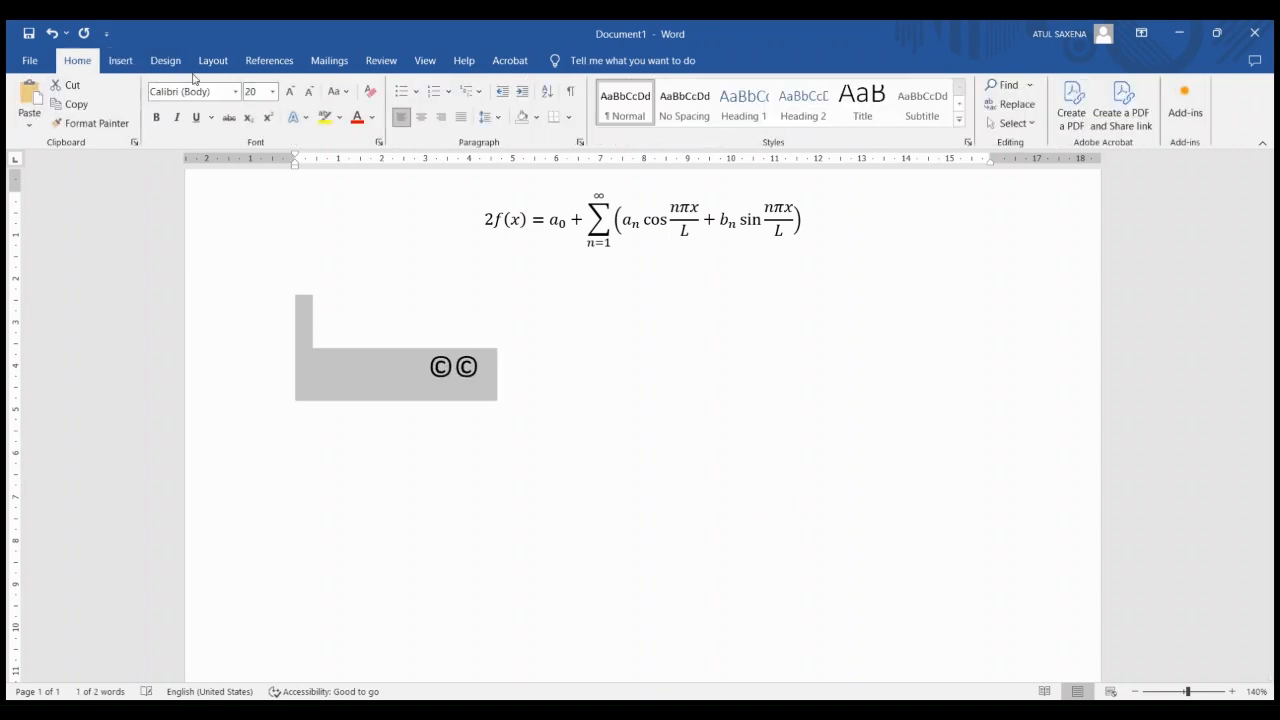
left_click(120, 62)
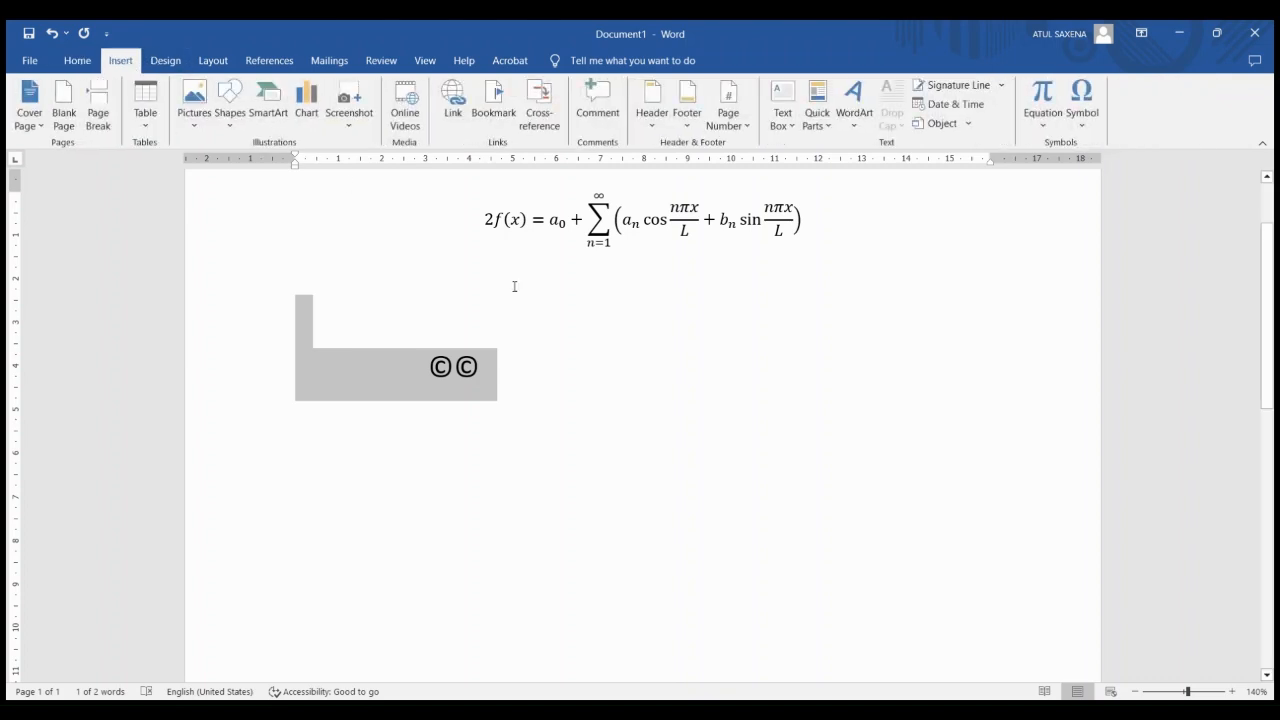